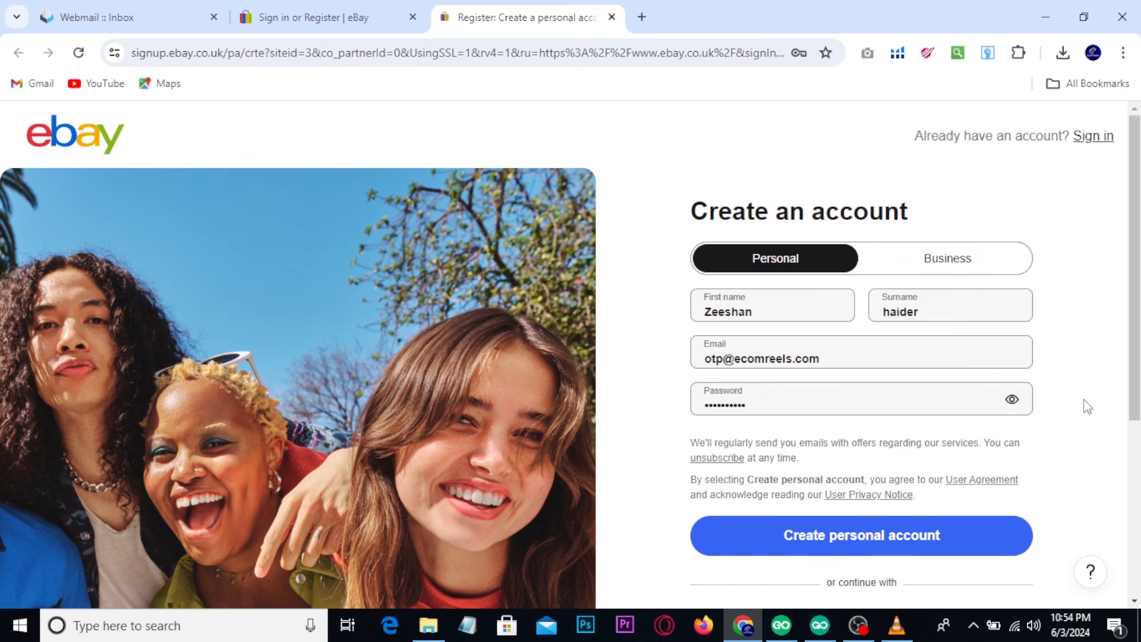
Step: Submit the personal account details, then mark the +92 phone number prompt on screen
scroll(1082, 422, "down", 2)
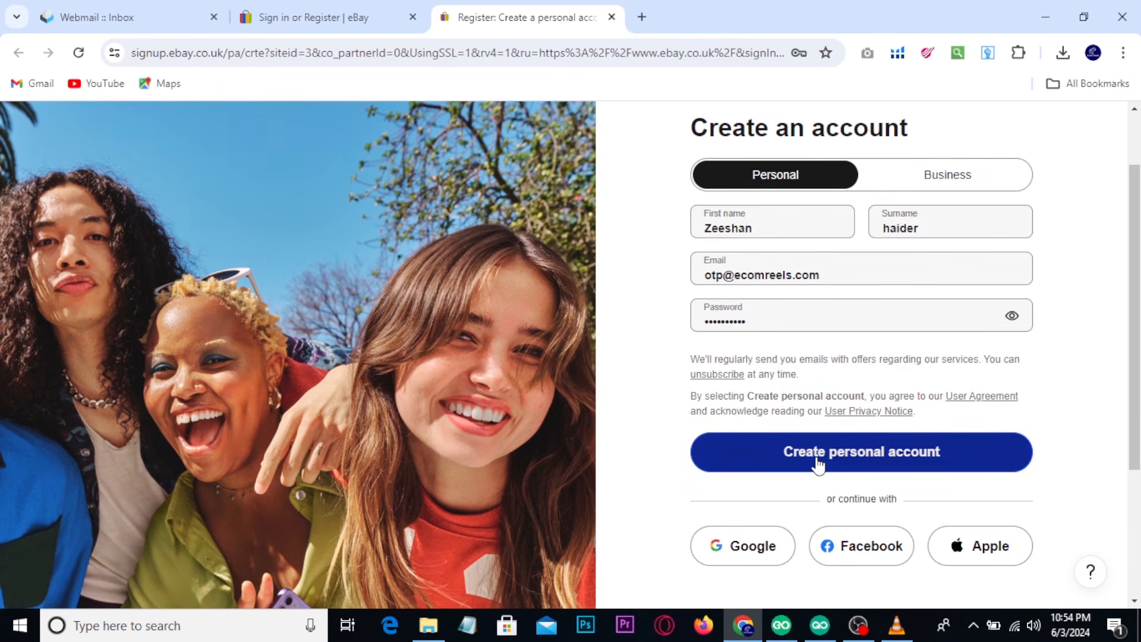
left_click(818, 464)
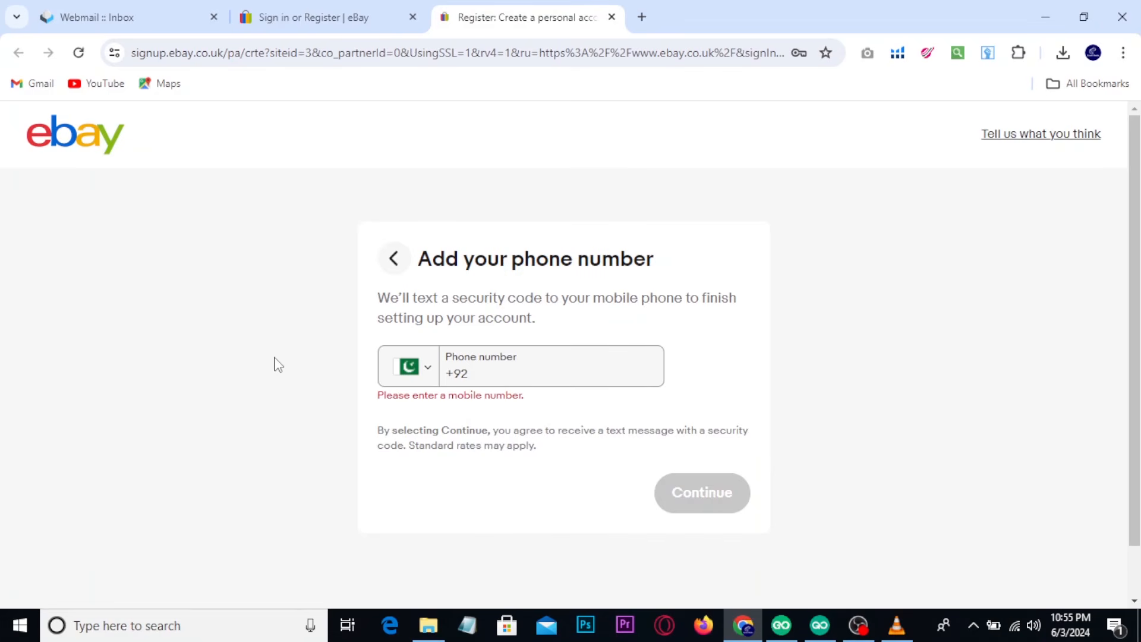
mouse_move(341, 232)
left_mouse_down()
mouse_move(587, 359)
mouse_move(738, 416)
left_mouse_up()
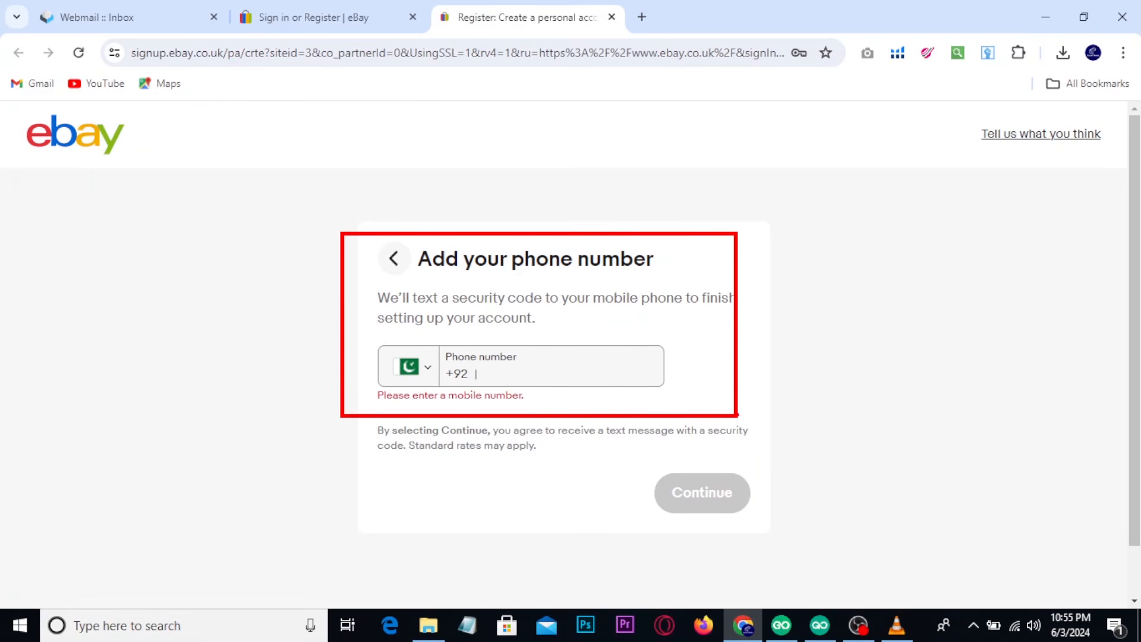
mouse_move(710, 359)
left_mouse_down()
mouse_move(717, 367)
mouse_move(749, 346)
left_mouse_up()
key("Escape")
left_click(897, 628)
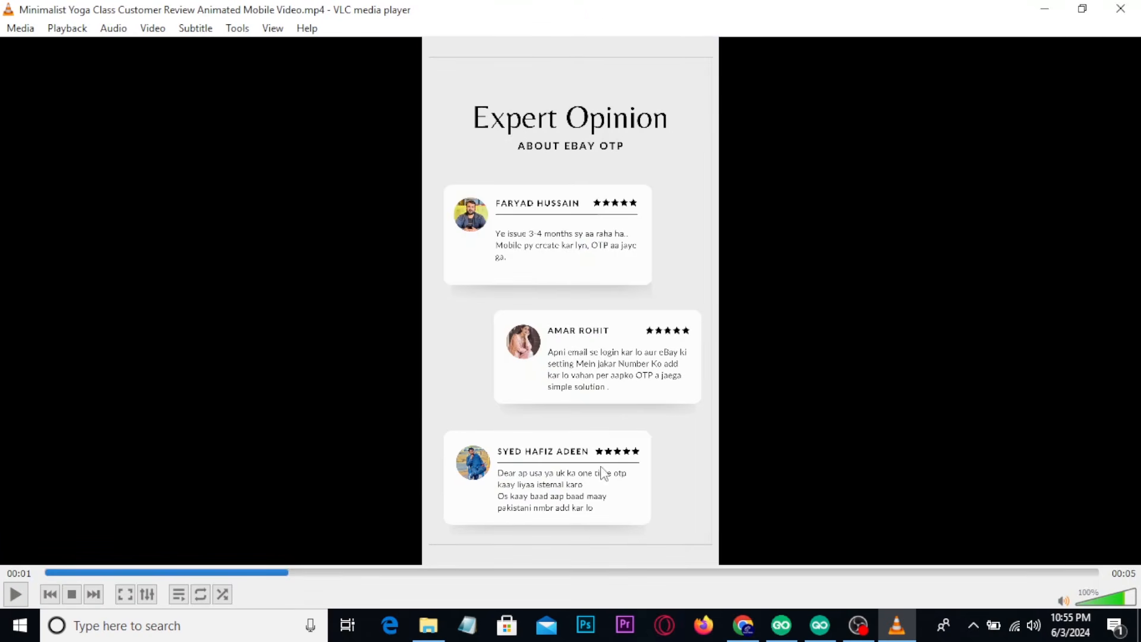
left_click_drag(473, 301, 712, 412)
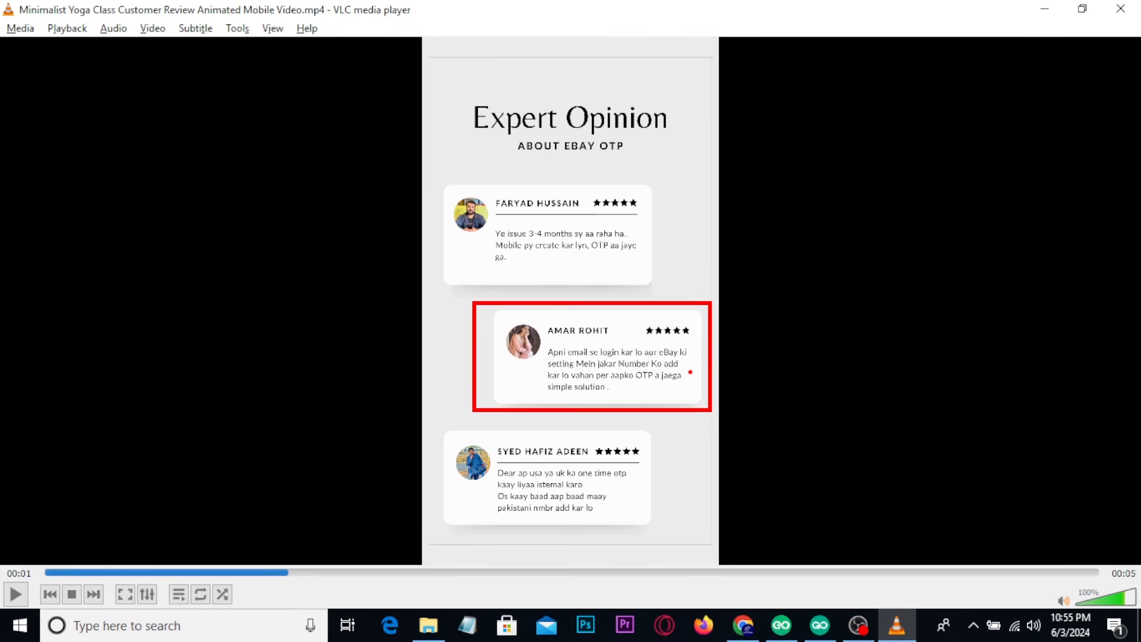
mouse_move(688, 367)
left_mouse_down()
mouse_move(698, 383)
mouse_move(719, 363)
left_mouse_up()
key("Escape")
Step: Back on eBay's phone number page, highlight the phone field and its error message
left_click(743, 626)
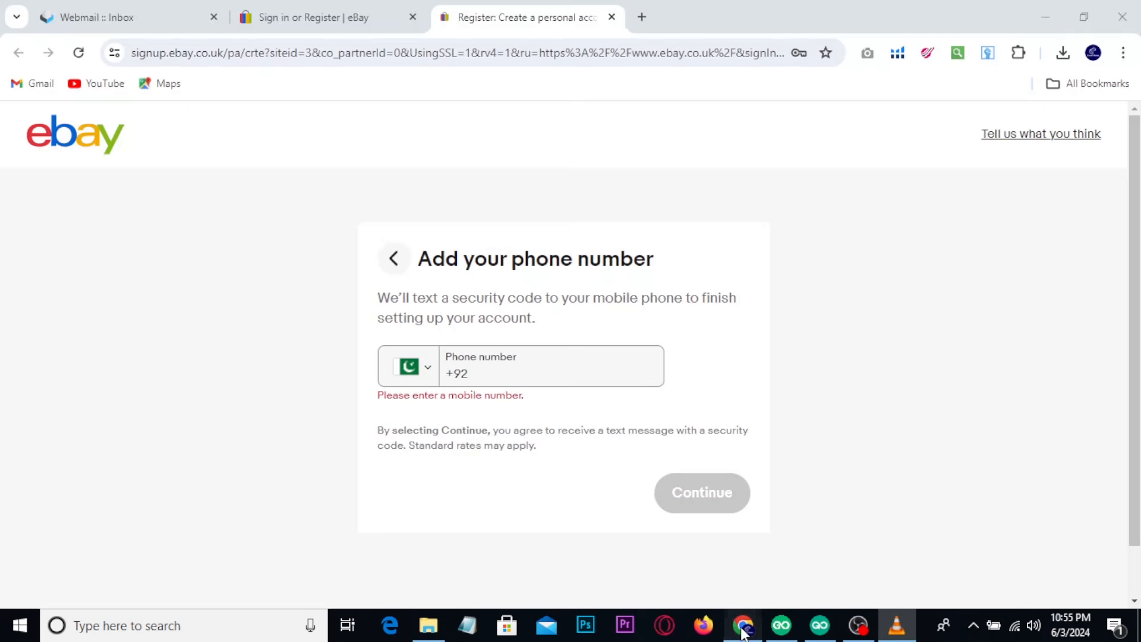
key("ctrl+2")
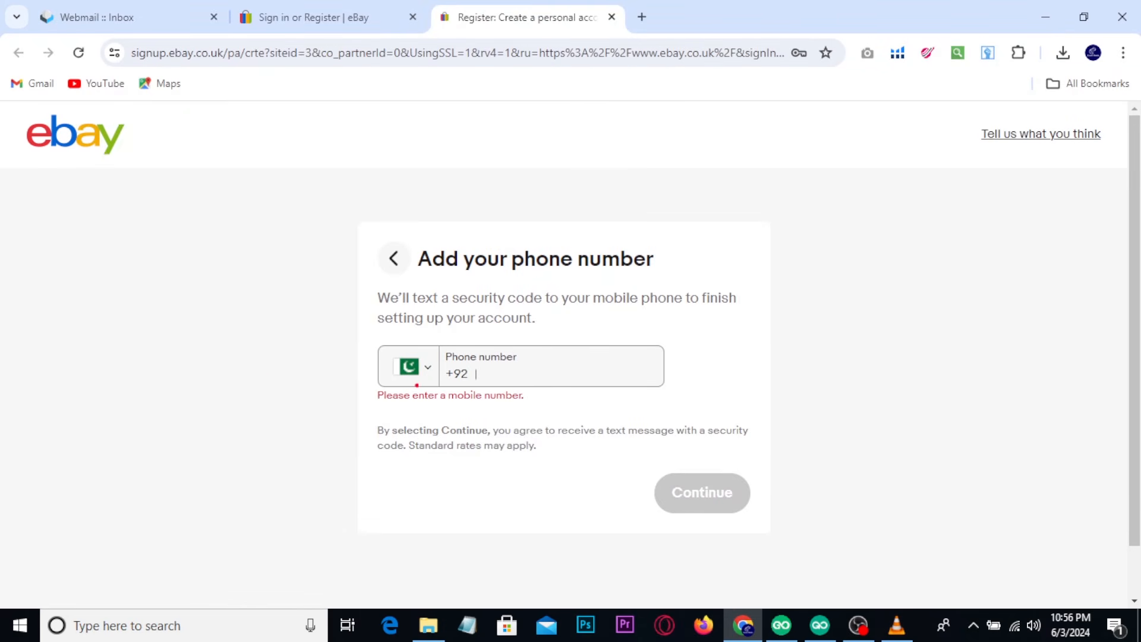
mouse_move(355, 328)
left_mouse_down()
mouse_move(420, 359)
mouse_move(632, 419)
mouse_move(674, 419)
mouse_move(657, 405)
mouse_move(726, 368)
left_mouse_up()
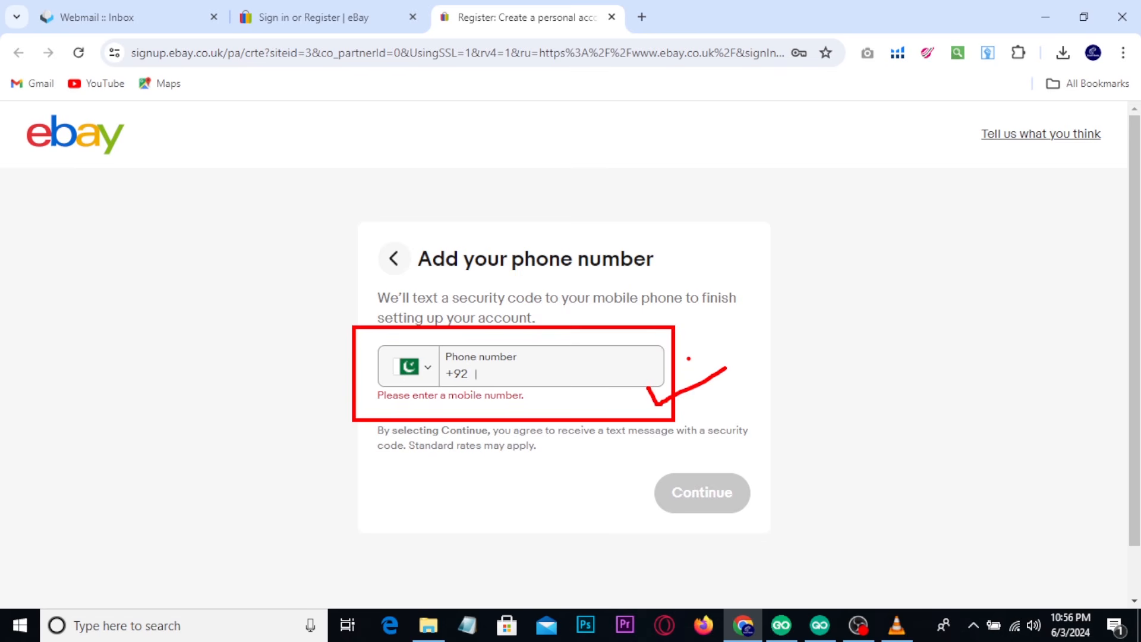
key("Escape")
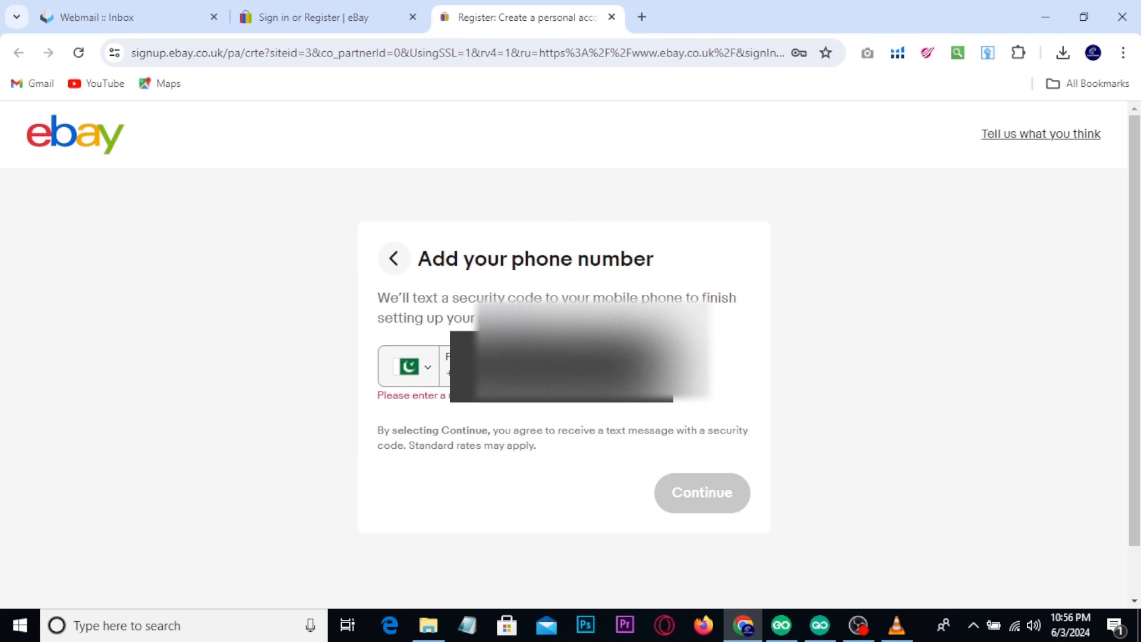
Step: Submit the Pakistani mobile number for a code and highlight the code resend notice
left_click(274, 327)
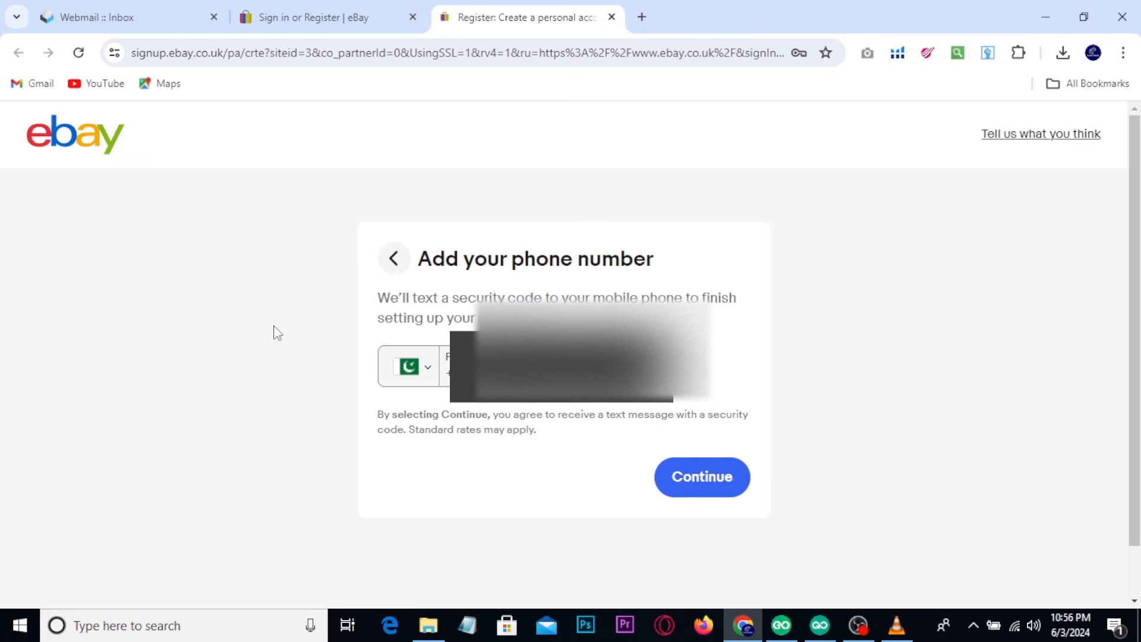
left_click(701, 477)
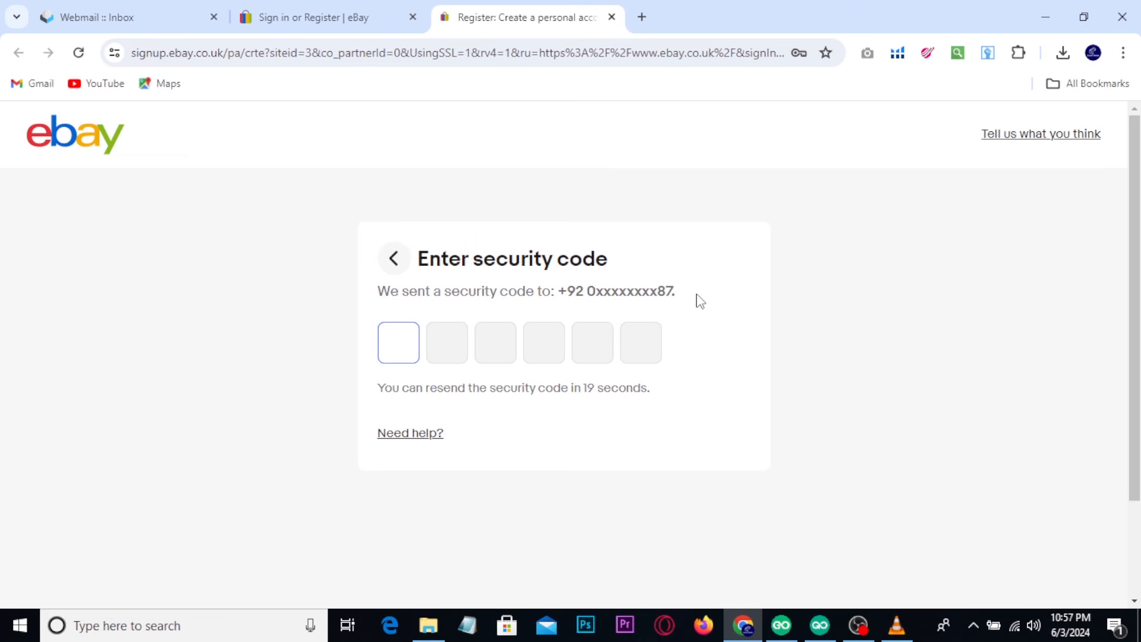
left_click_drag(546, 387, 621, 386)
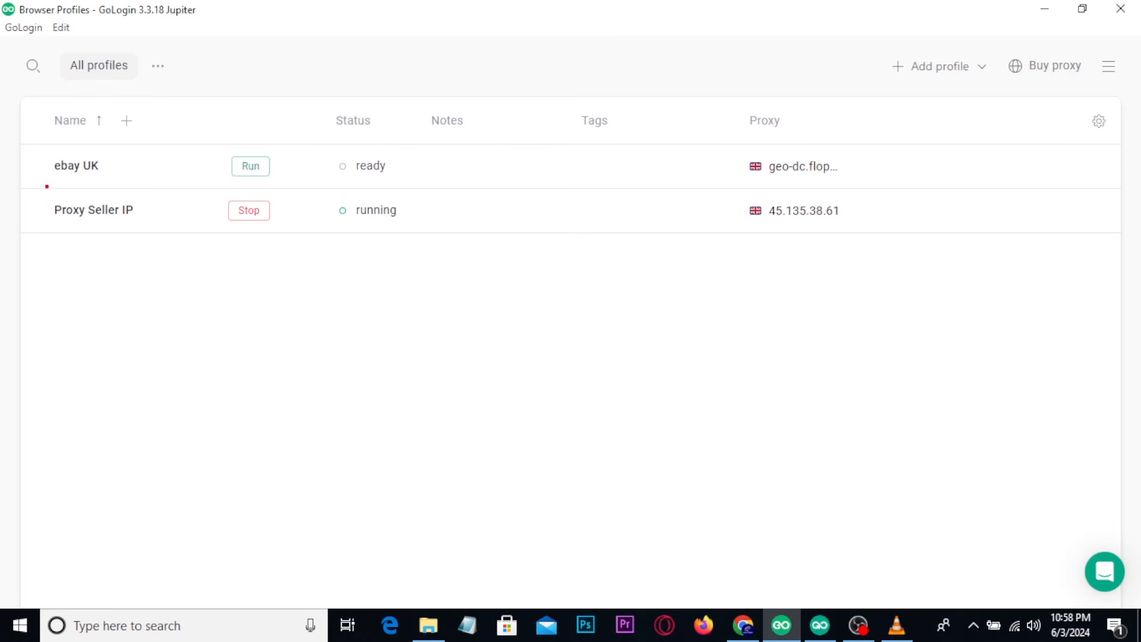
Step: Bring the Proxy Seller IP profile's browser forward and mark the eBay homepage's register link
key("Escape")
left_click(824, 628)
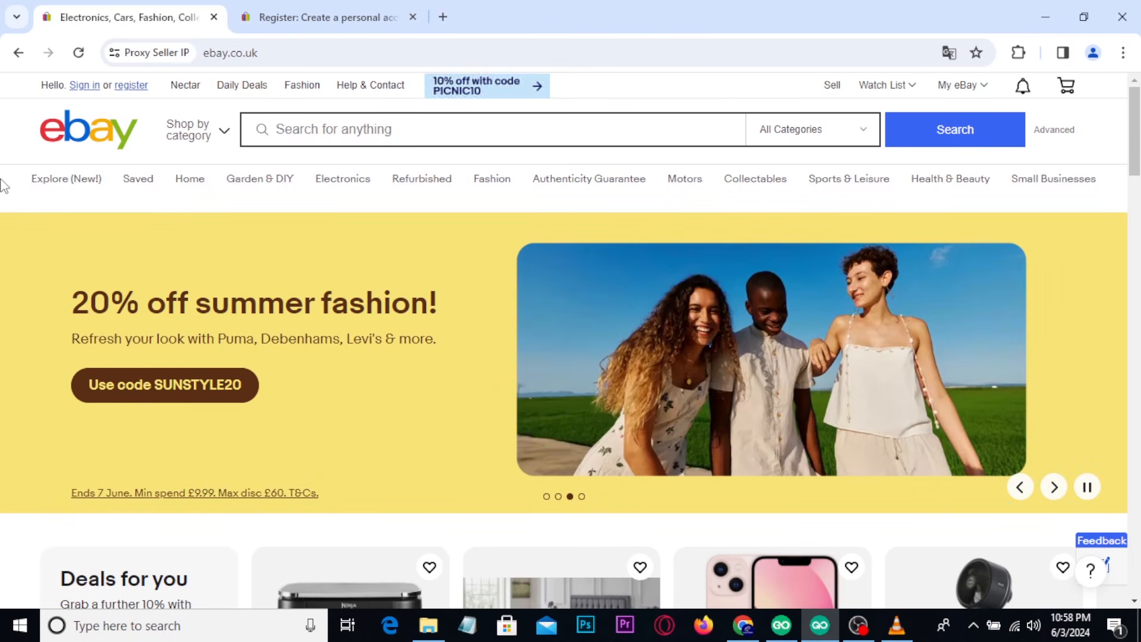
left_click_drag(105, 70, 163, 97)
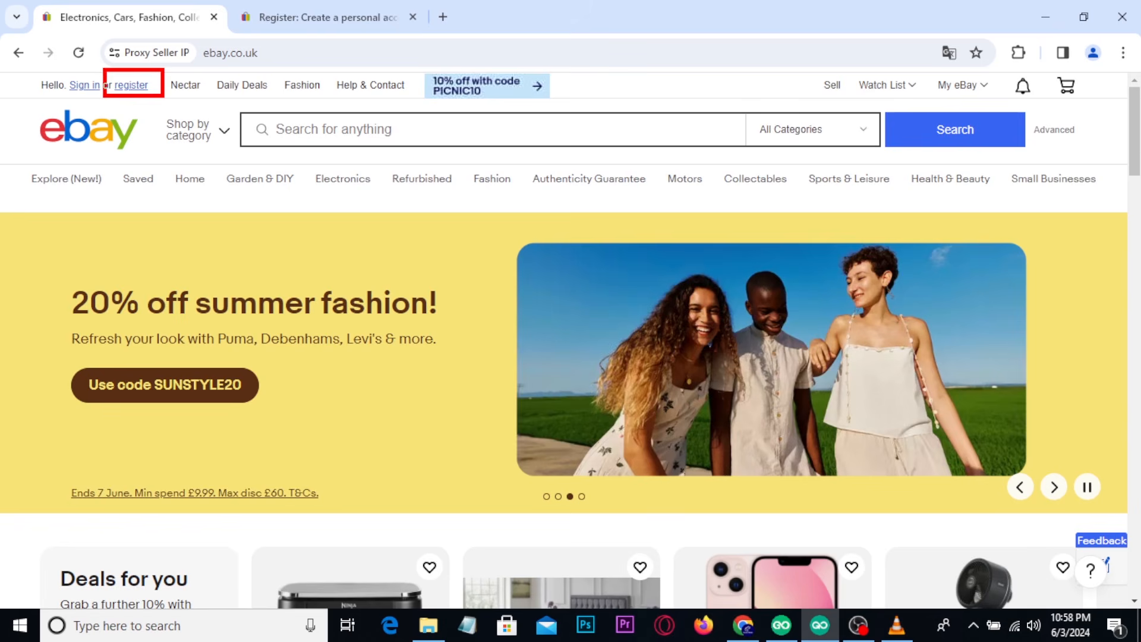
key("Escape")
left_click(896, 625)
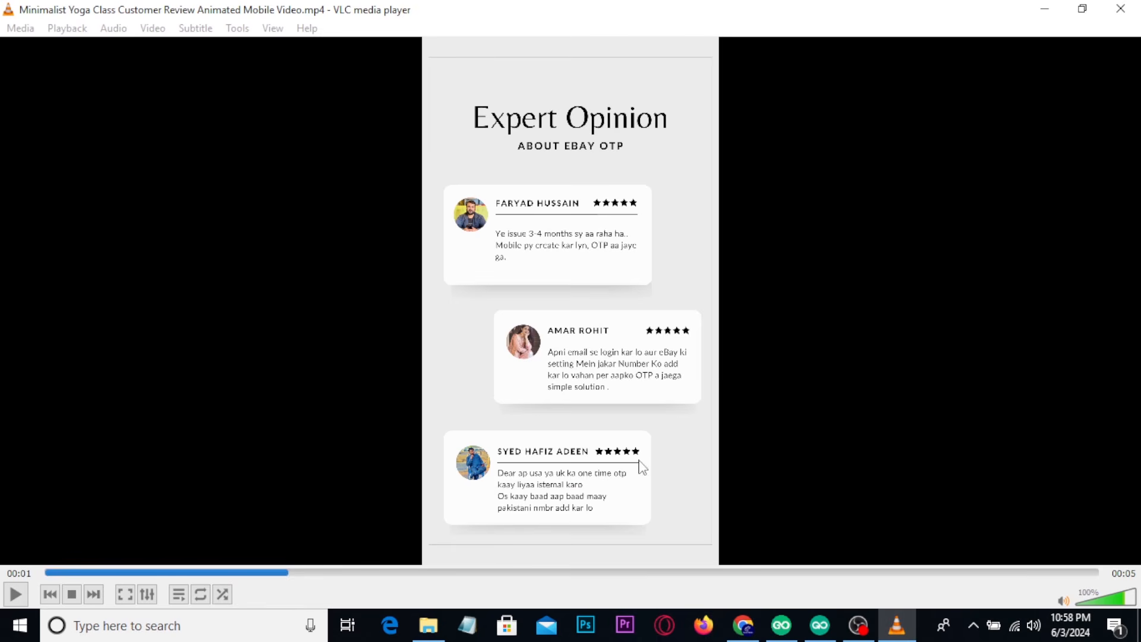
Step: Mark the third review card's advice as the fix, then return to the proxy browser
left_click_drag(433, 421, 678, 534)
left_click_drag(692, 477, 737, 461)
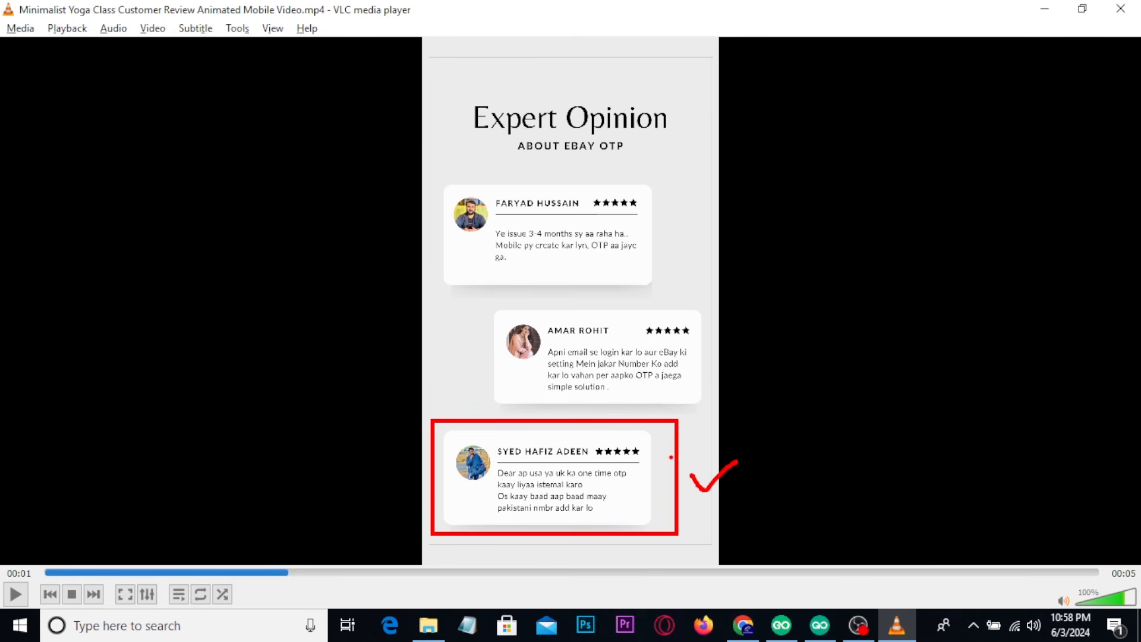
key("Escape")
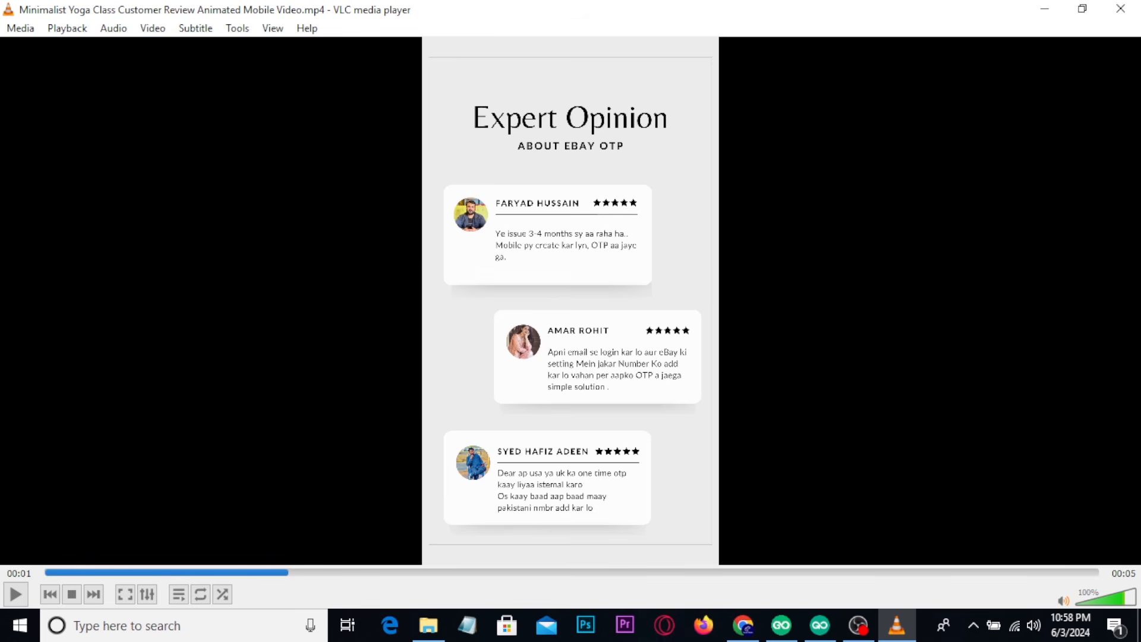
left_click(821, 625)
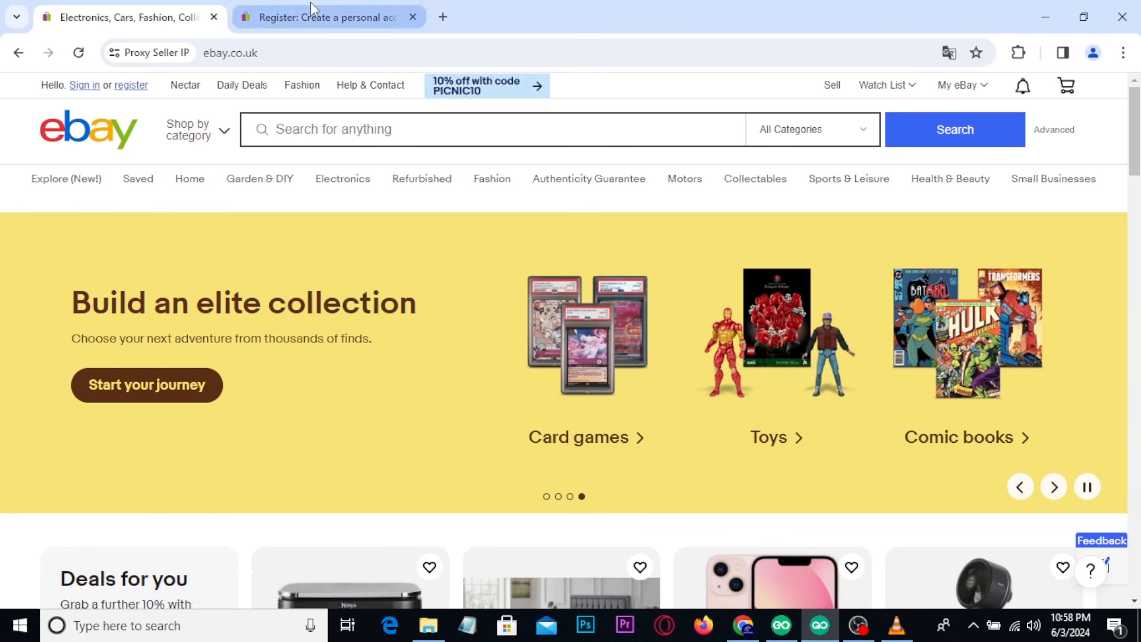
Step: Change the phone country code on eBay's registration page to United Kingdom +44
left_click(311, 3)
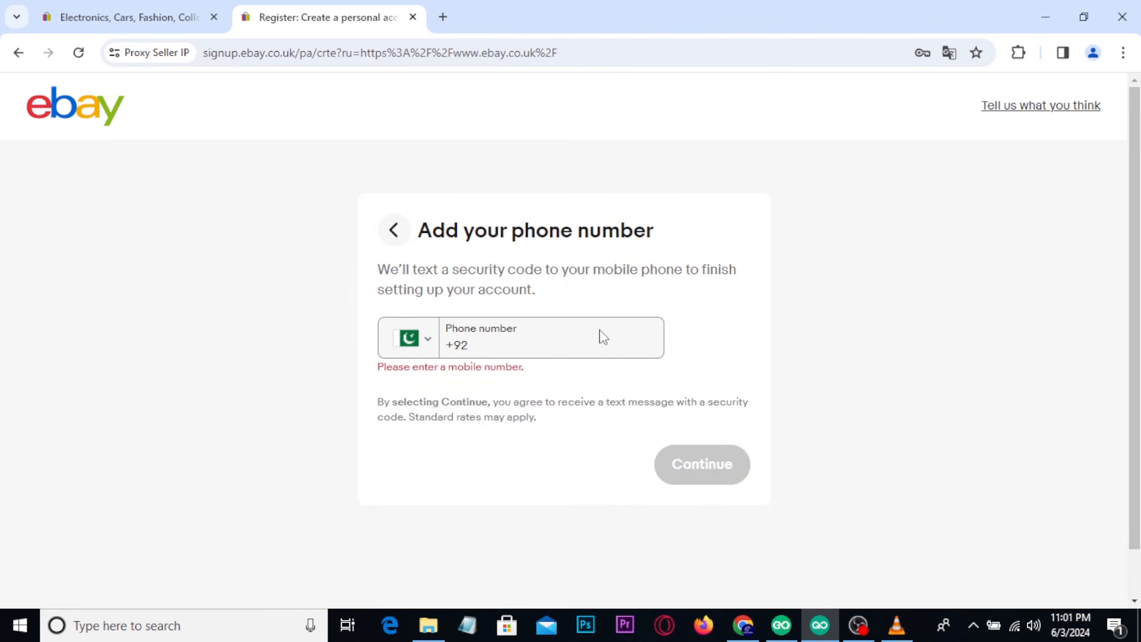
left_click(428, 340)
key("u")
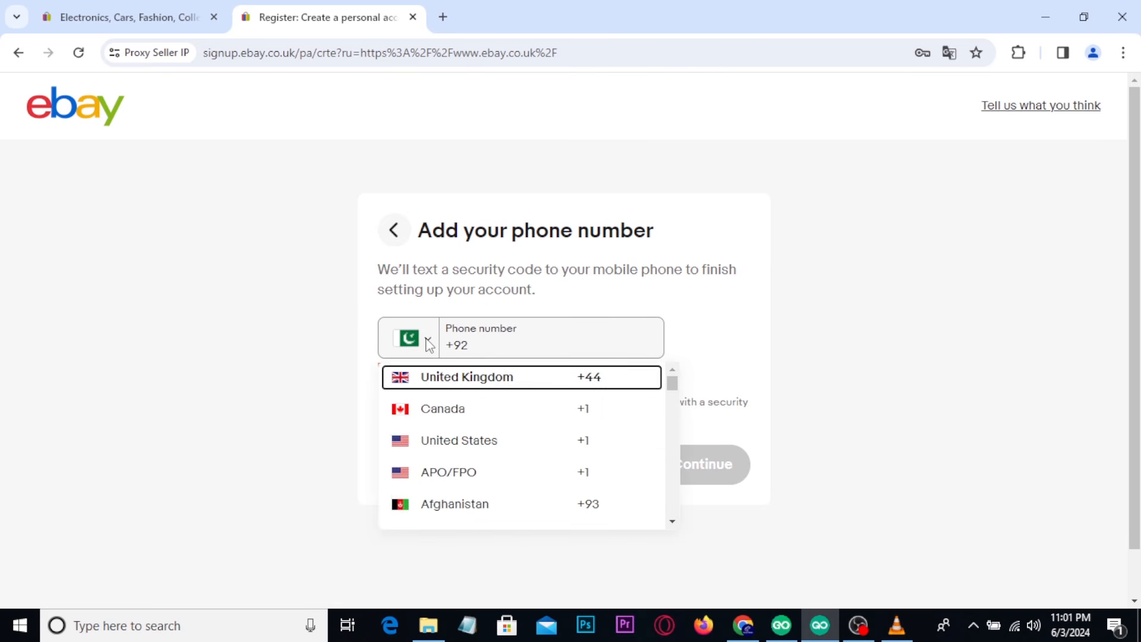
key("Return")
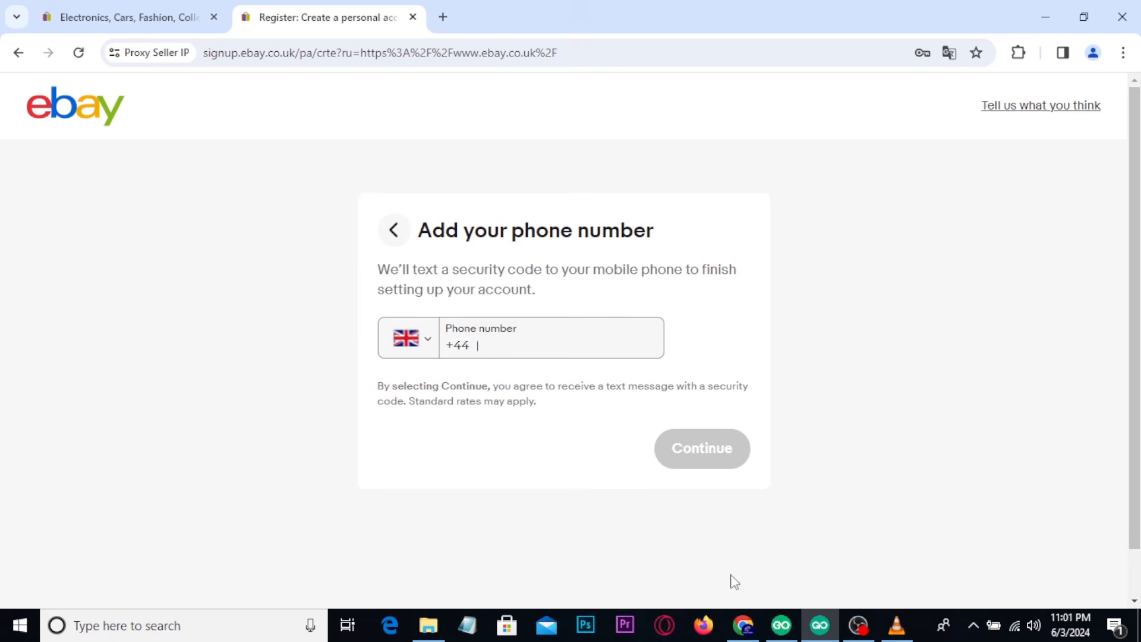
left_click(741, 630)
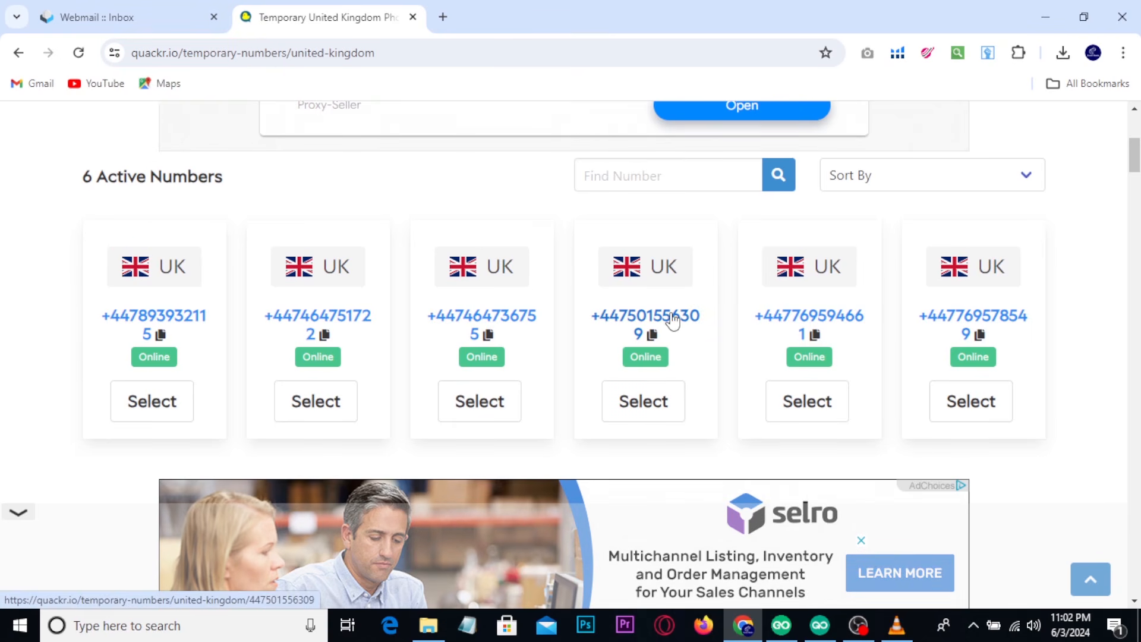
Step: Copy the third temporary UK number from quackr.io's list
scroll(671, 318, "down", 1)
scroll(671, 318, "down", 1)
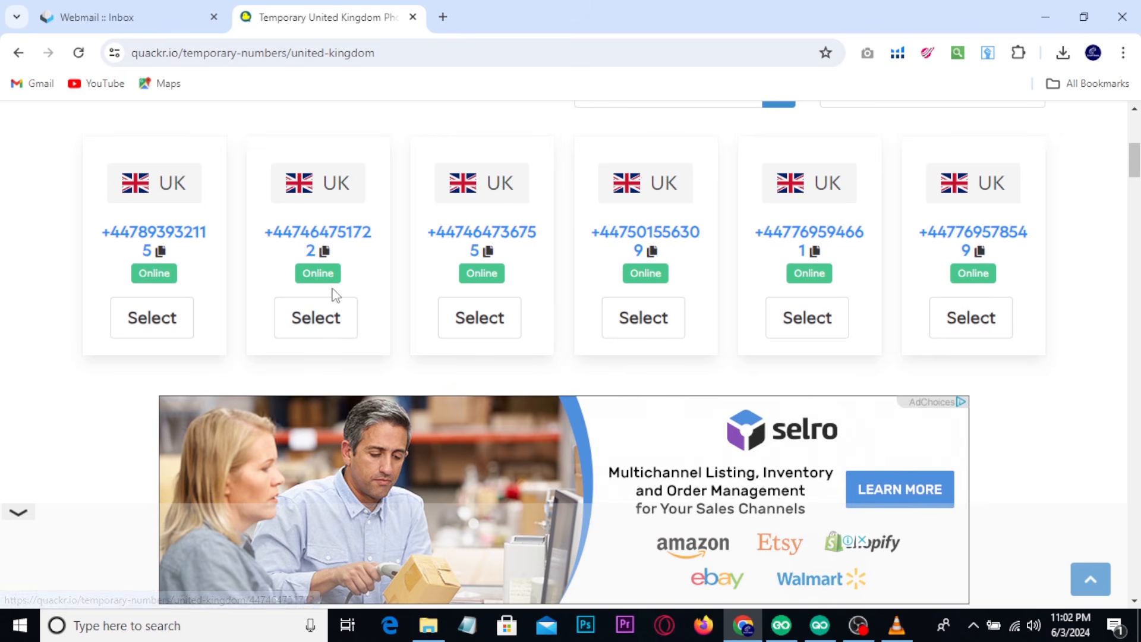
left_click(483, 326)
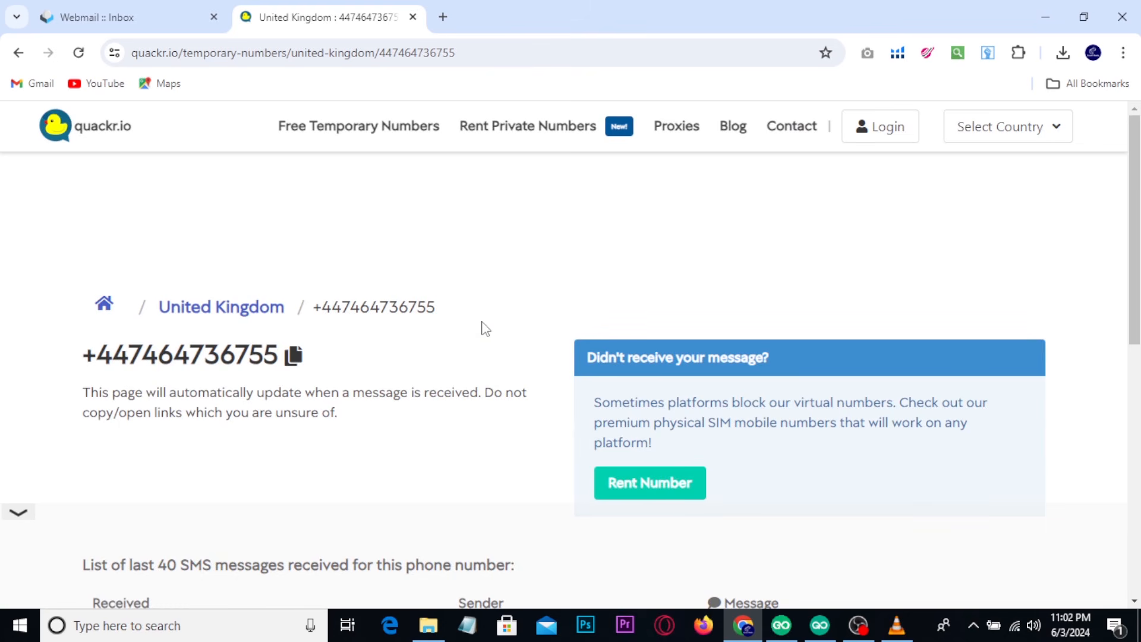
scroll(483, 326, "down", 1)
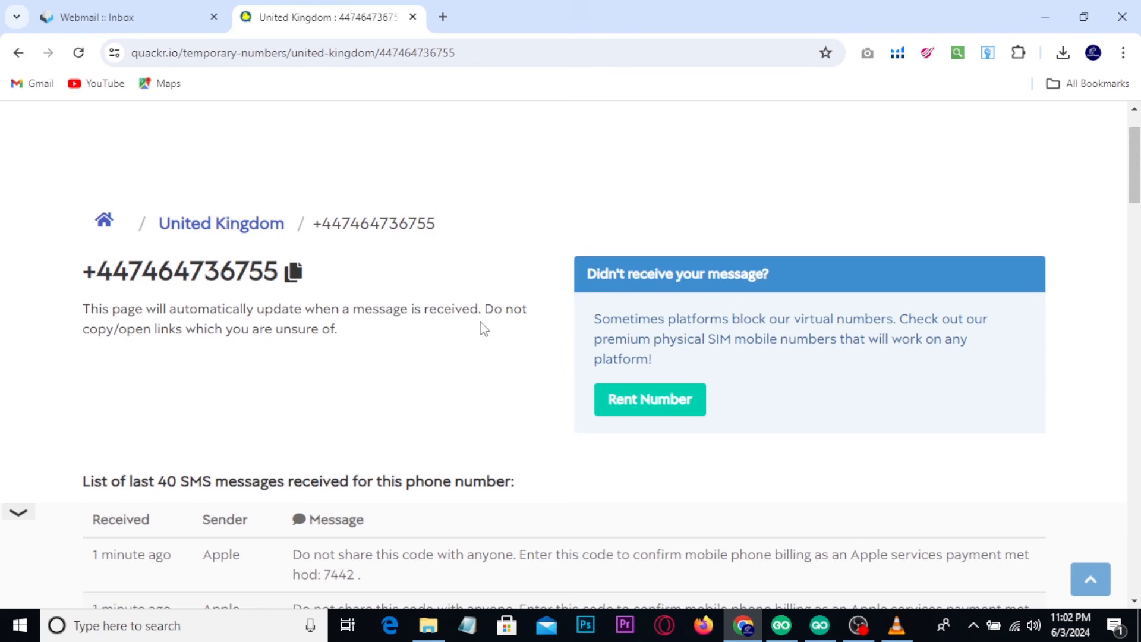
left_click(295, 279)
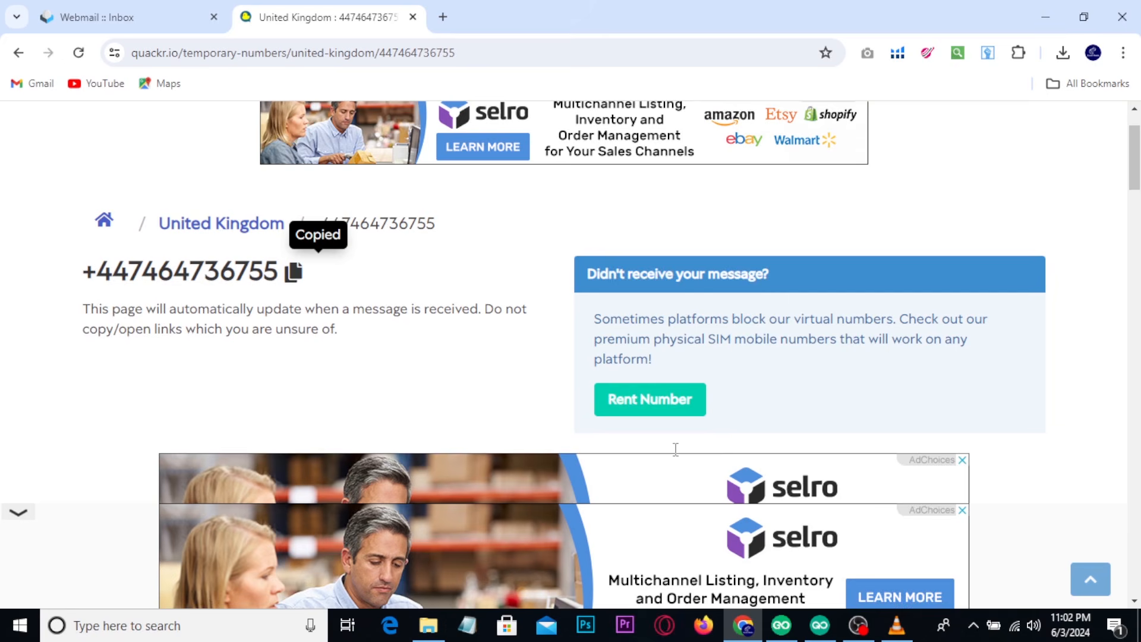
left_click(820, 625)
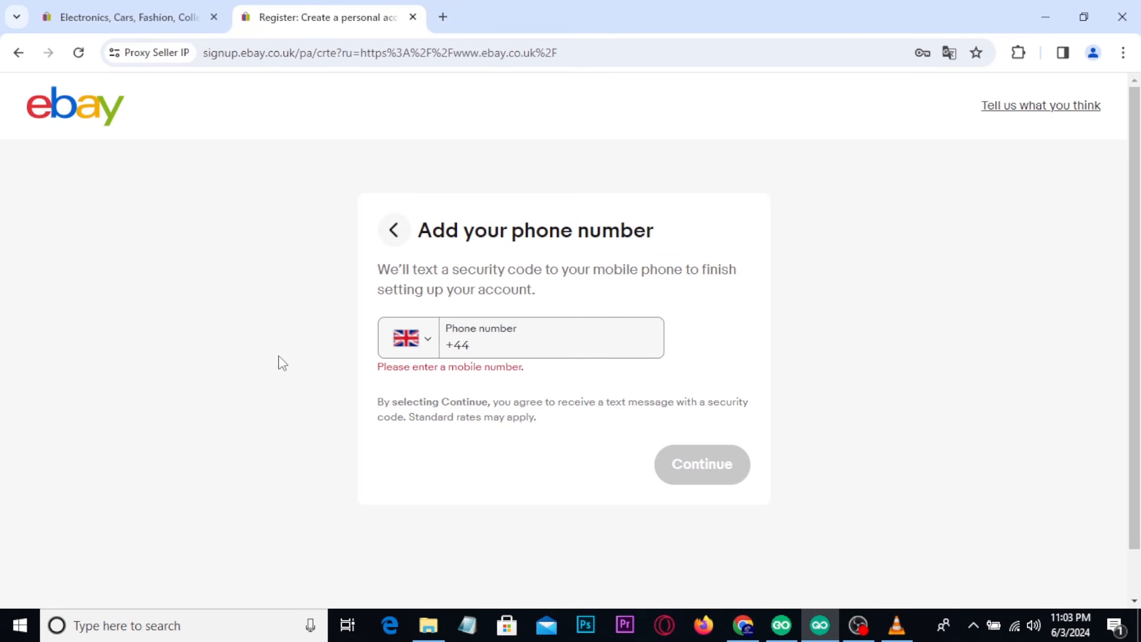
Step: Paste the copied UK temporary number into eBay's phone field and submit it
left_click(487, 341)
key("ctrl+v")
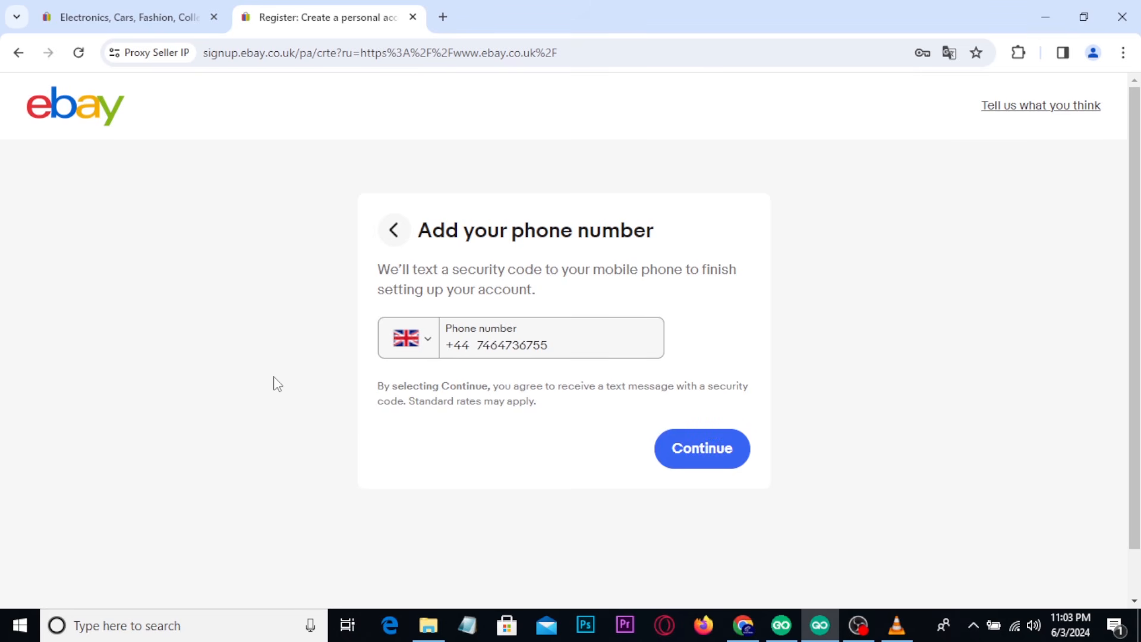
left_click(692, 450)
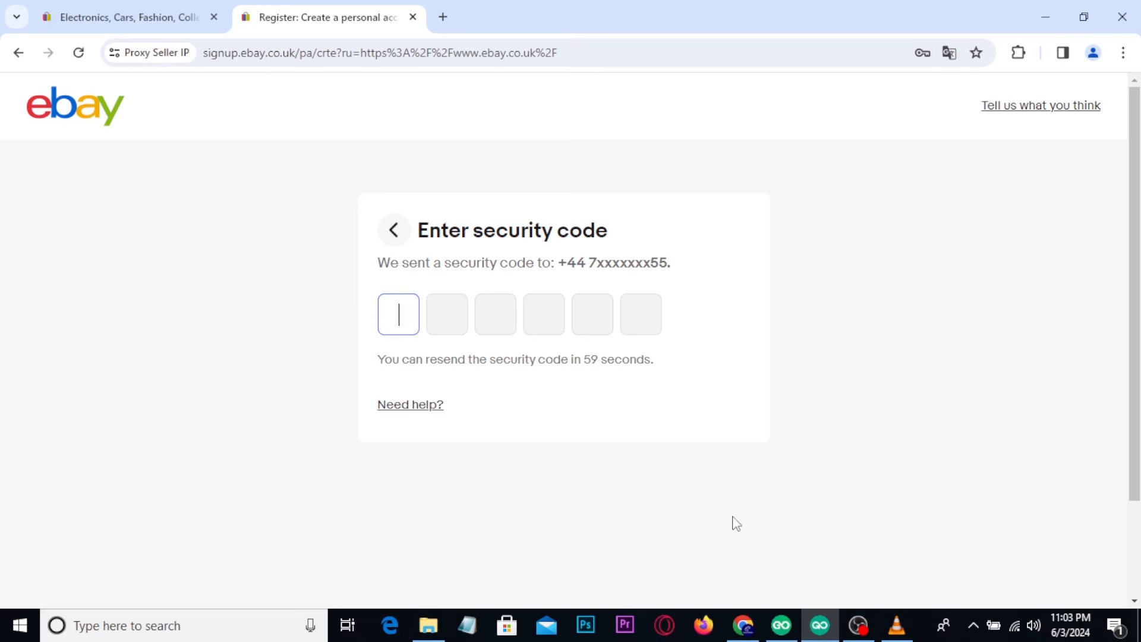
left_click(742, 625)
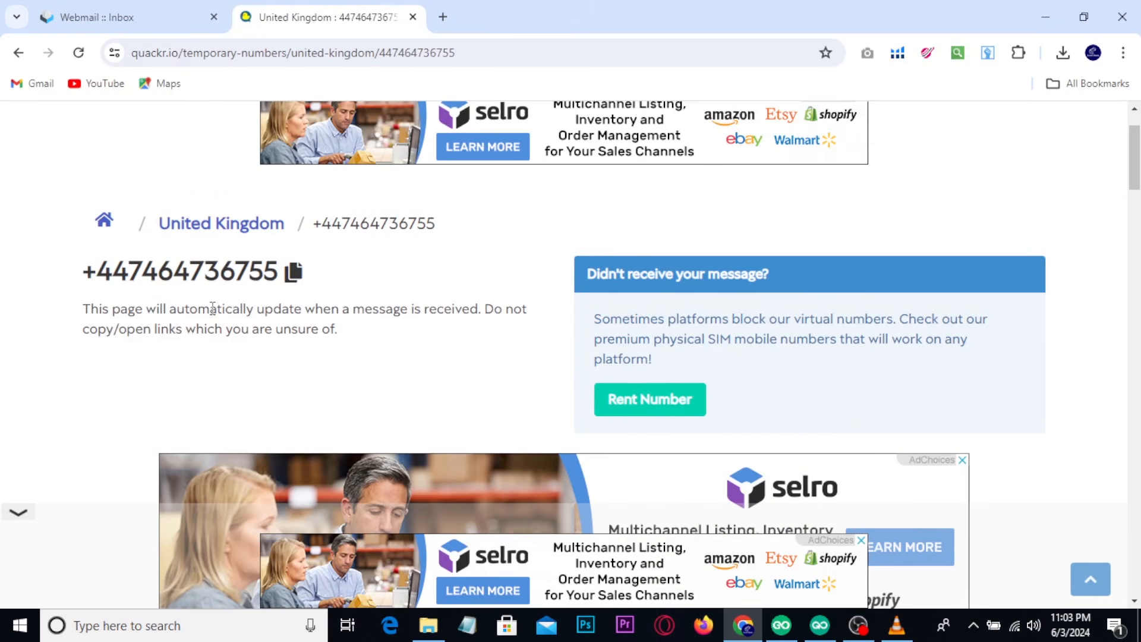
Step: Copy the eBay security code from quackr.io's SMS list into eBay's code boxes
scroll(190, 274, "down", 7)
scroll(184, 262, "down", 2)
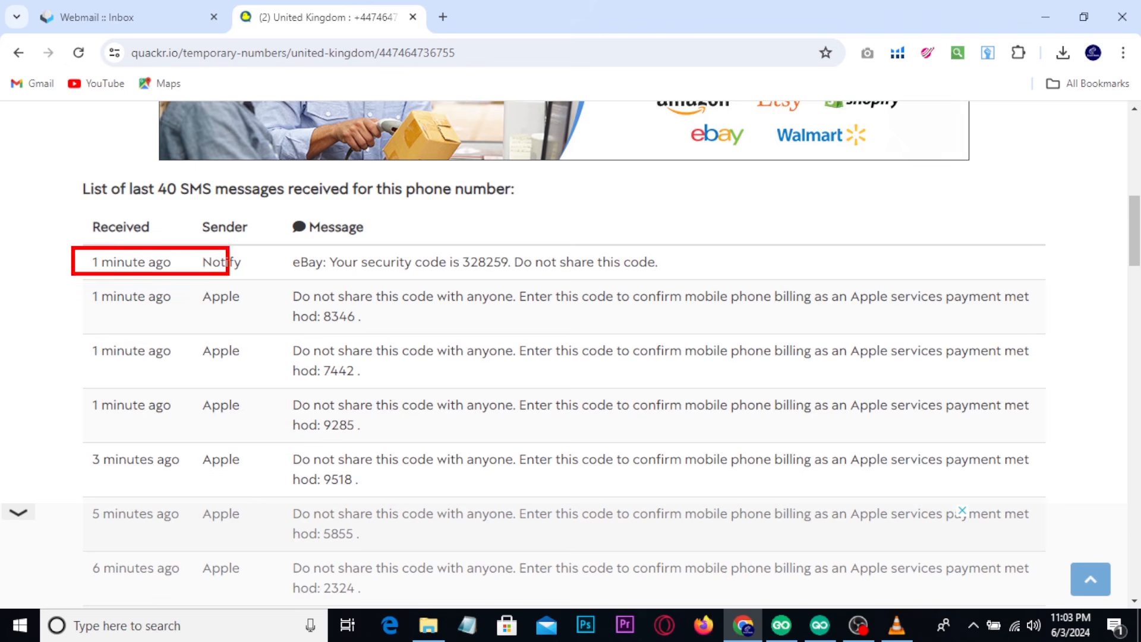
double_click(481, 263)
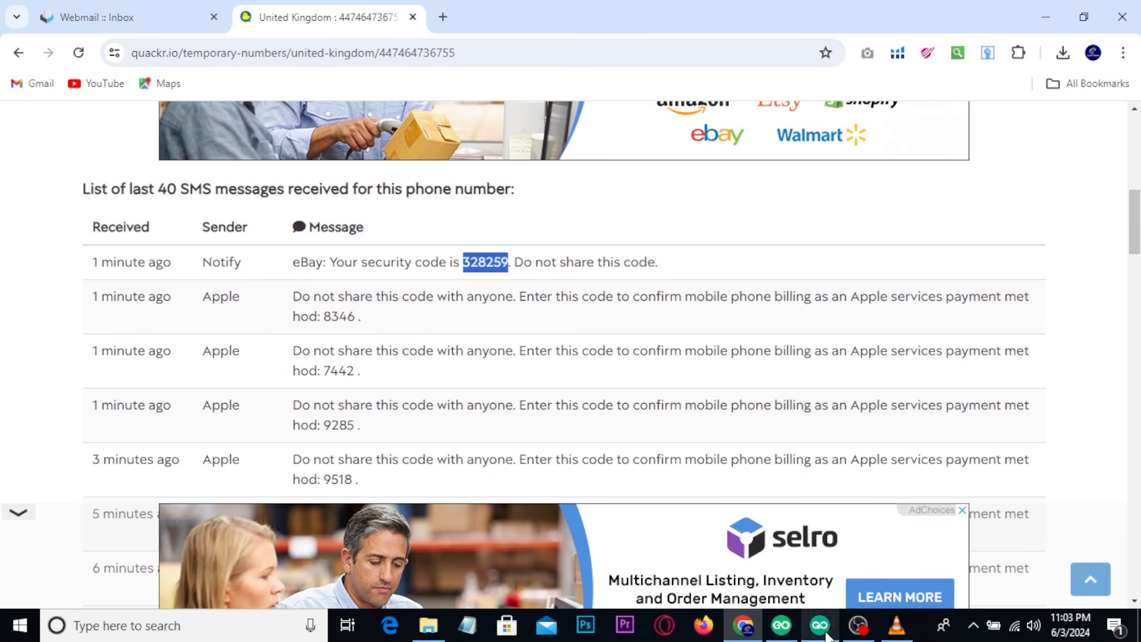
key("alt+Tab")
left_click(391, 317)
key("ctrl+v")
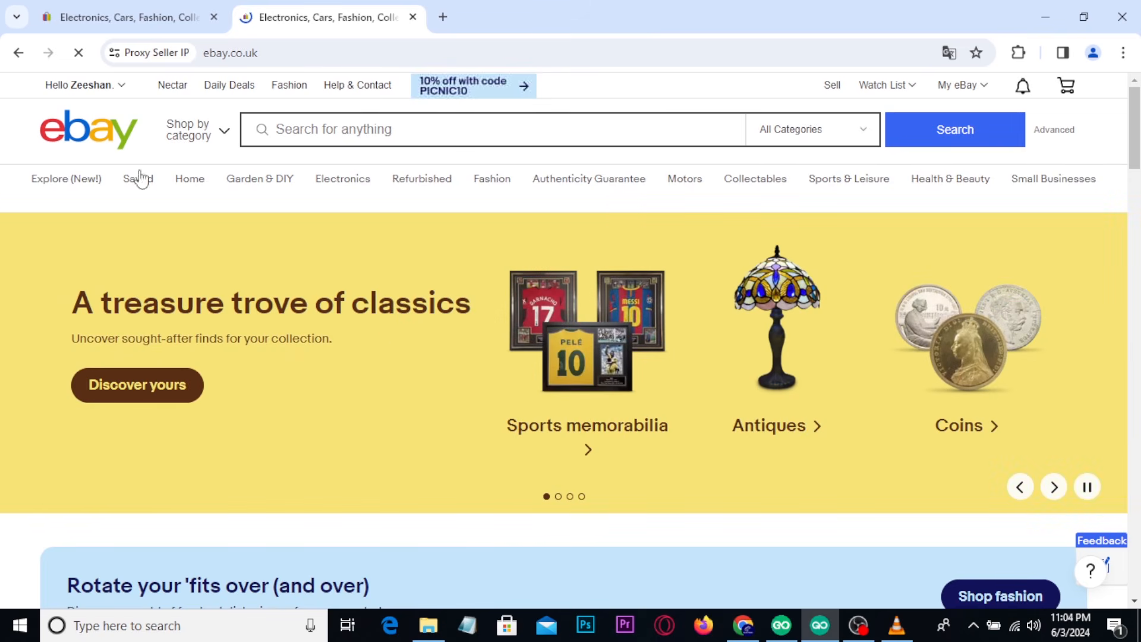
Step: In Account settings, submit contact details with country Pakistan, declining the browser's address save
mouse_move(122, 89)
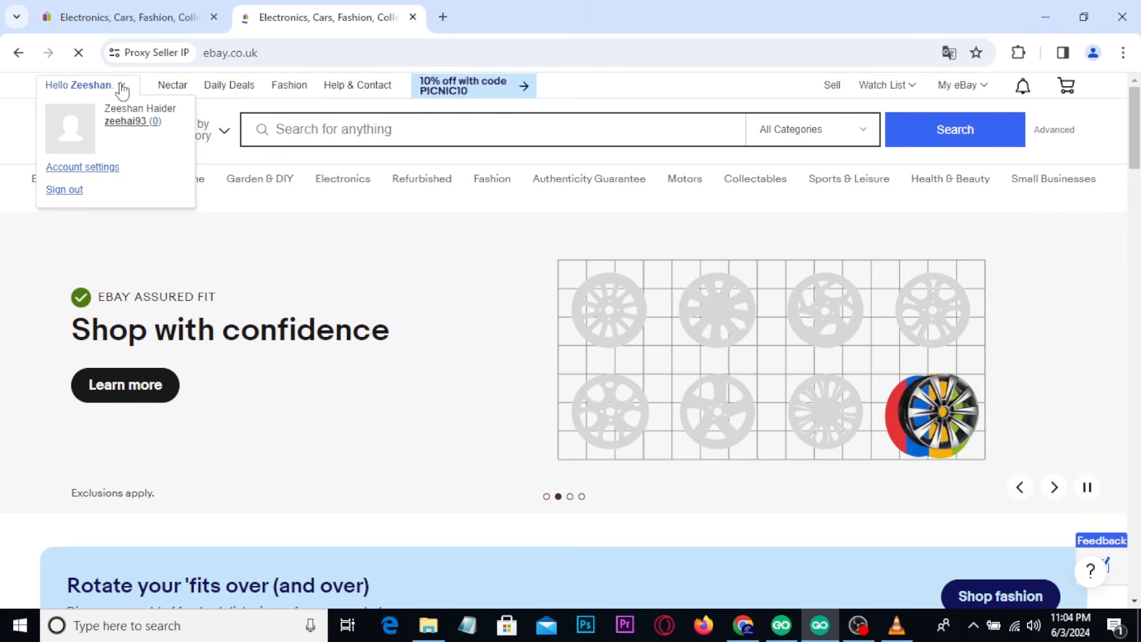
left_click(97, 167)
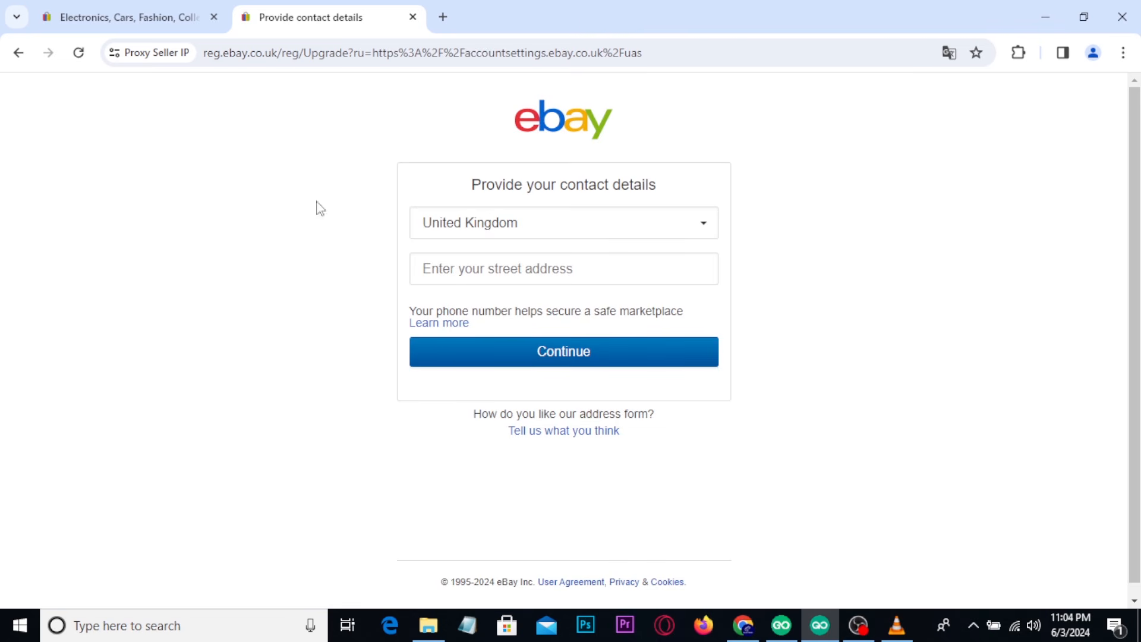
left_click(540, 237)
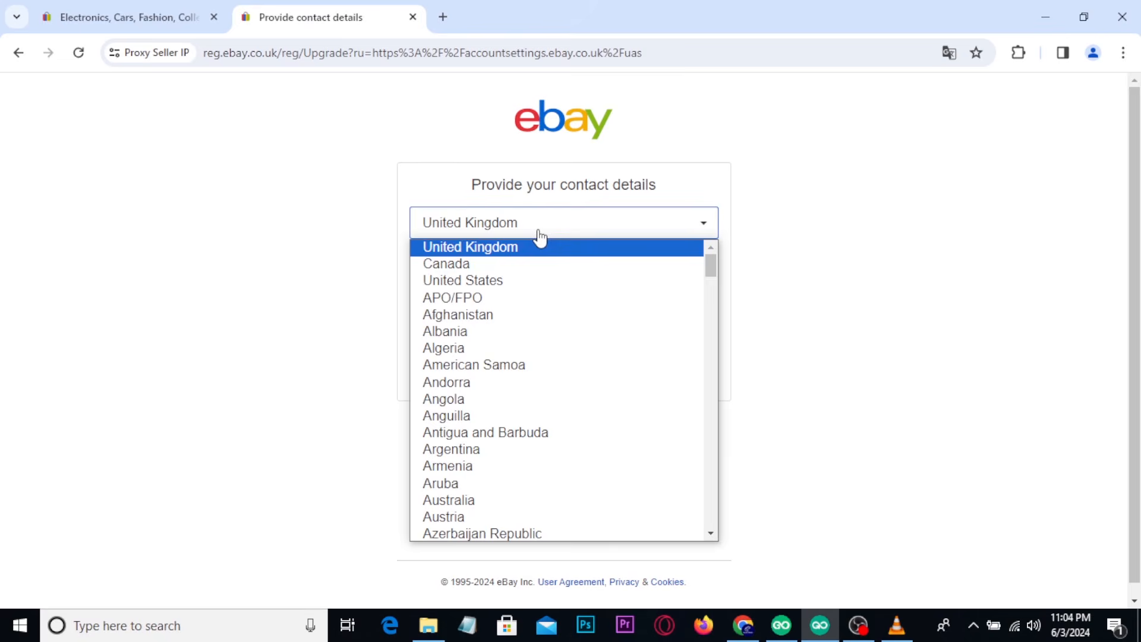
type("pak")
key("Return")
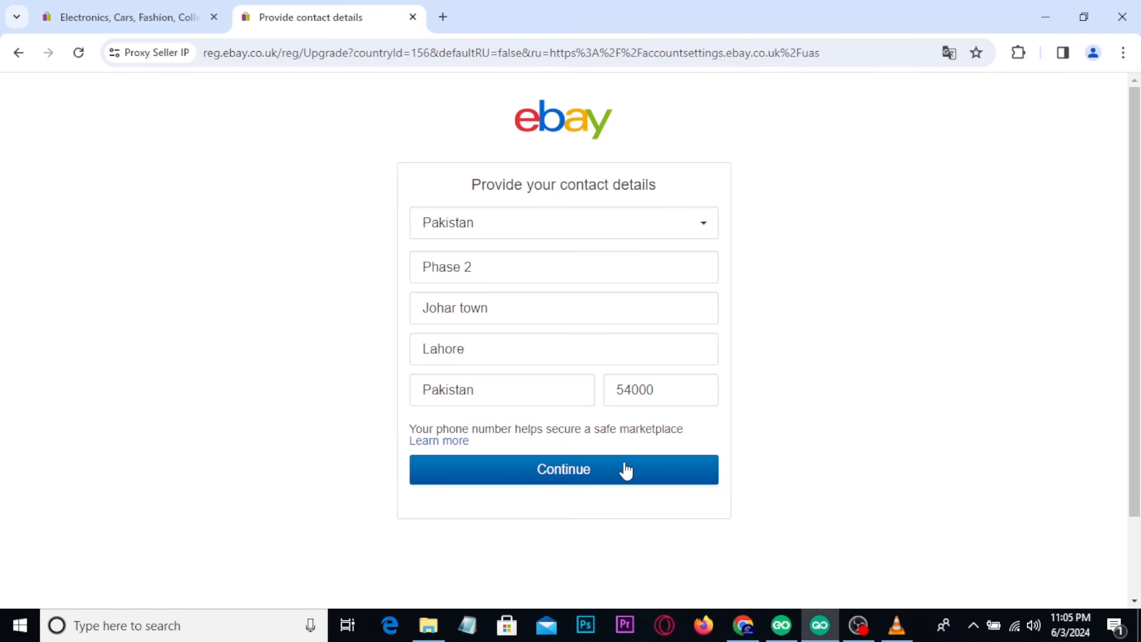
left_click(567, 478)
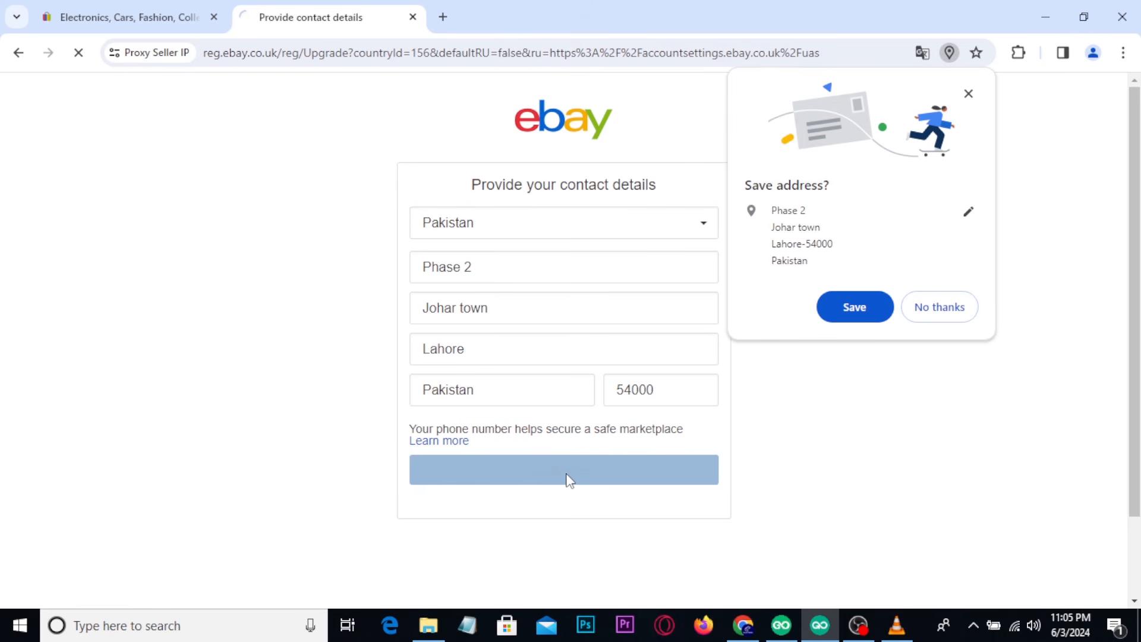
left_click(923, 314)
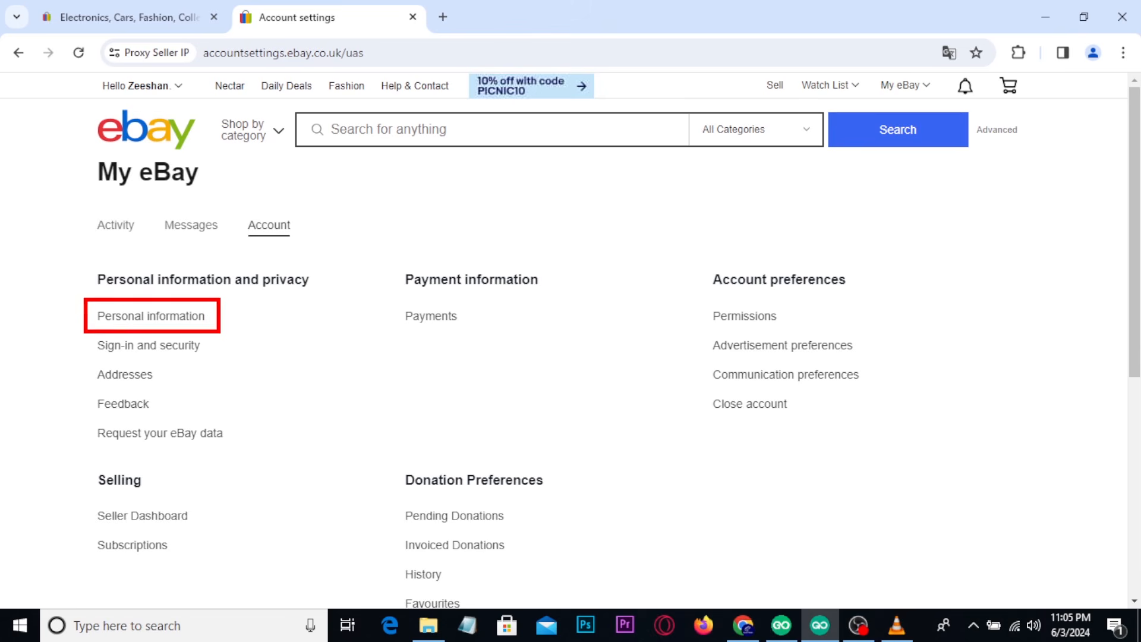
Step: Open Personal information to show the verified +44 phone and the Pakistan address
left_click(153, 324)
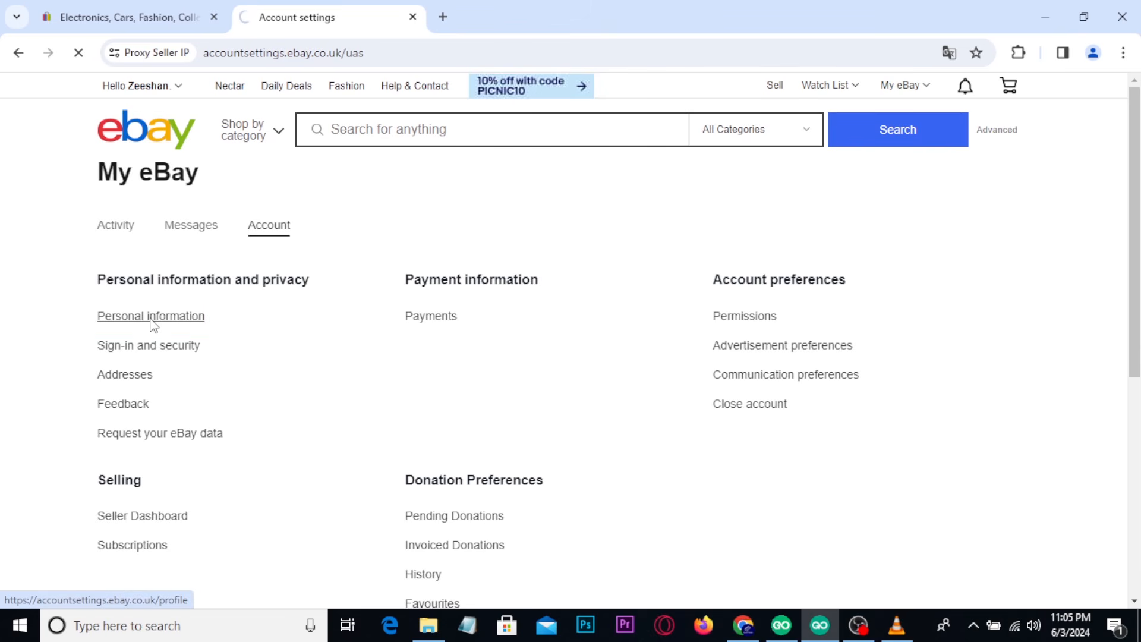
scroll(601, 359, "down", 3)
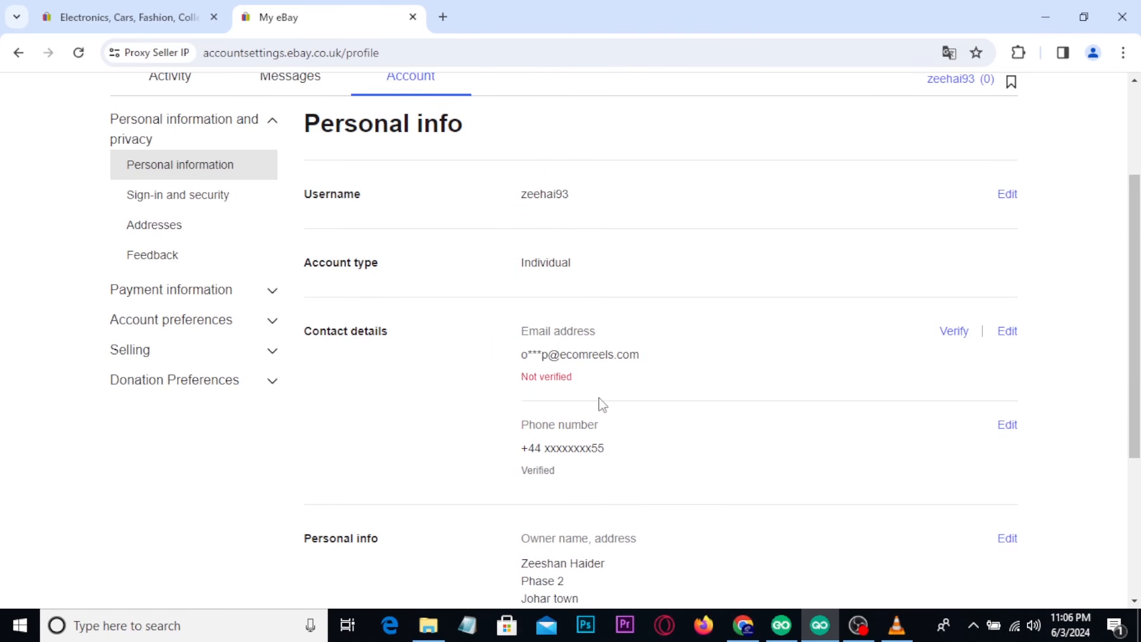
scroll(601, 400, "down", 3)
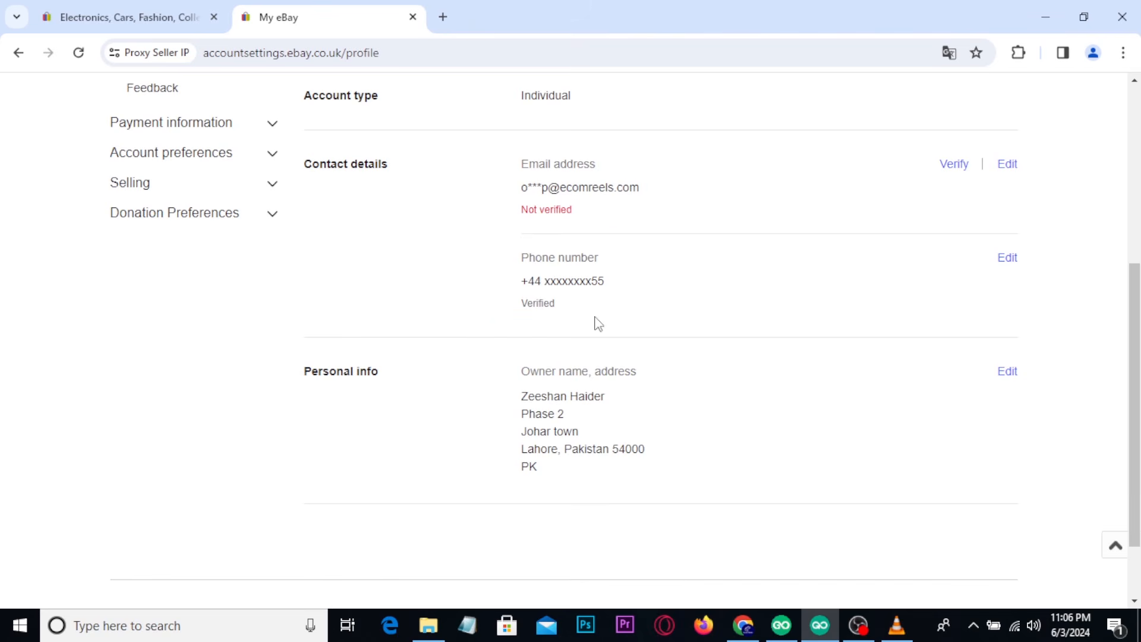
left_click(896, 624)
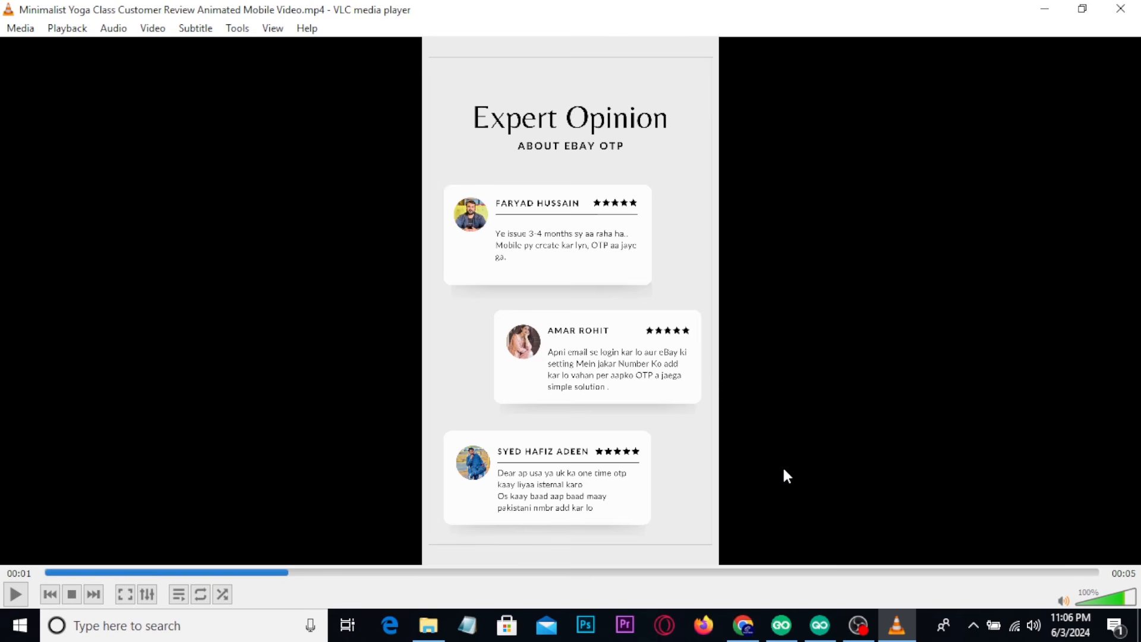
left_click(820, 626)
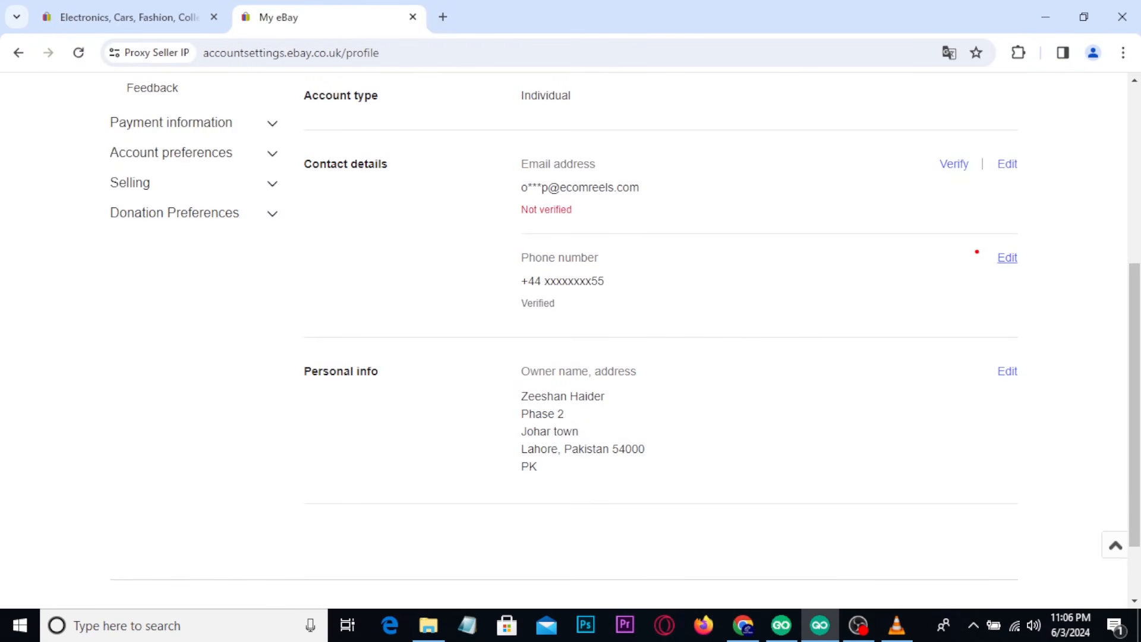
Step: Start editing the eBay phone number, then return to quackr.io's SMS list showing the eBay security code
left_click(1007, 259)
left_click(743, 625)
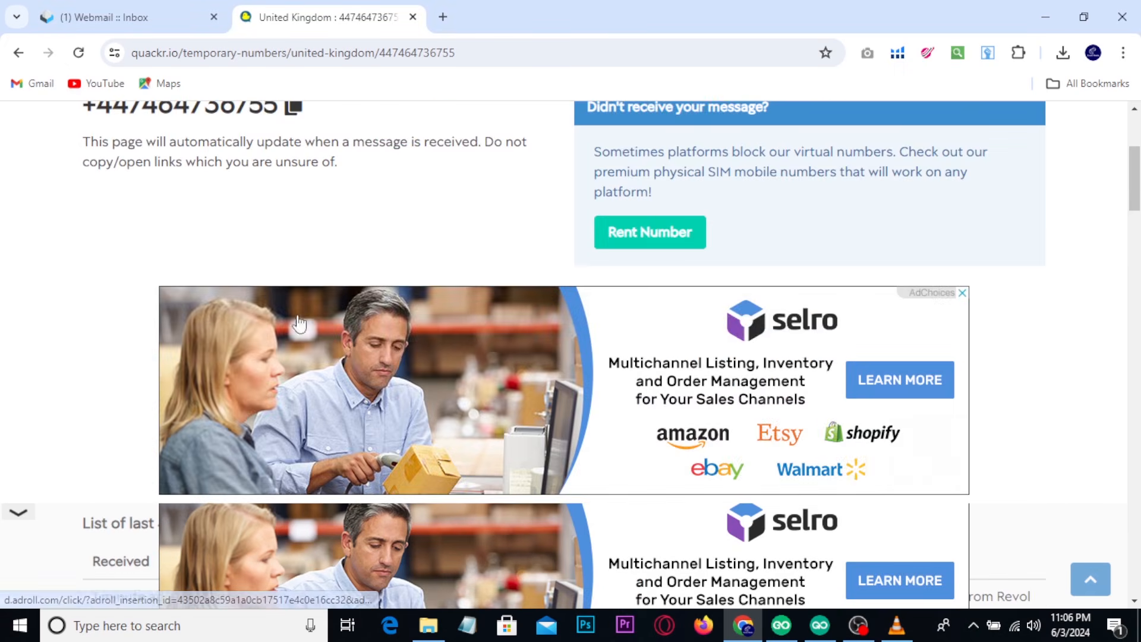
scroll(281, 264, "down", 5)
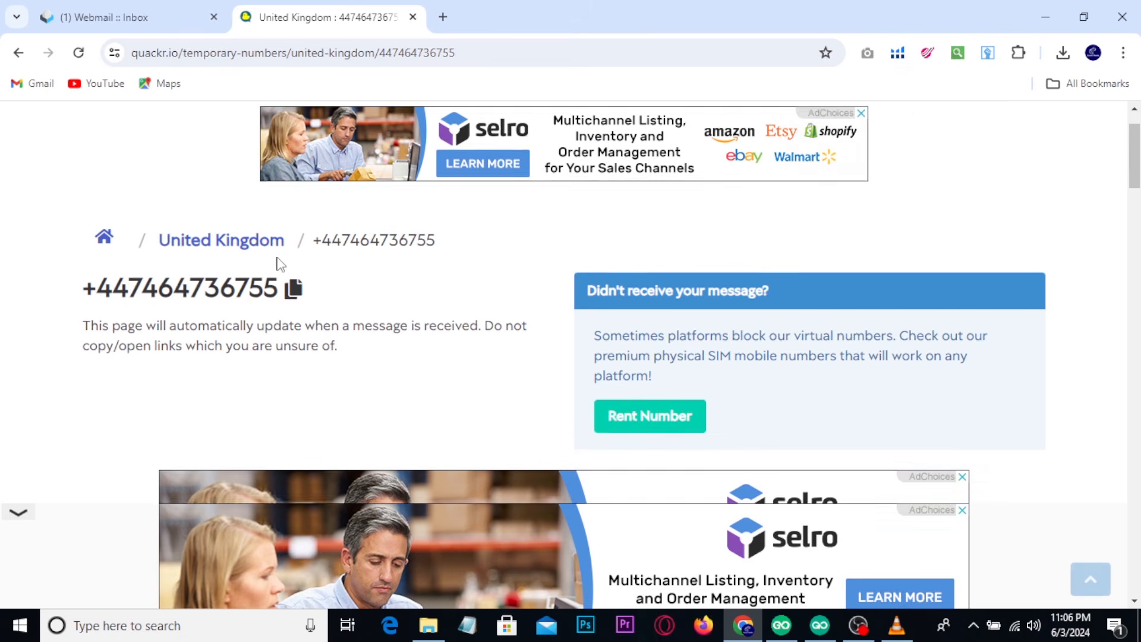
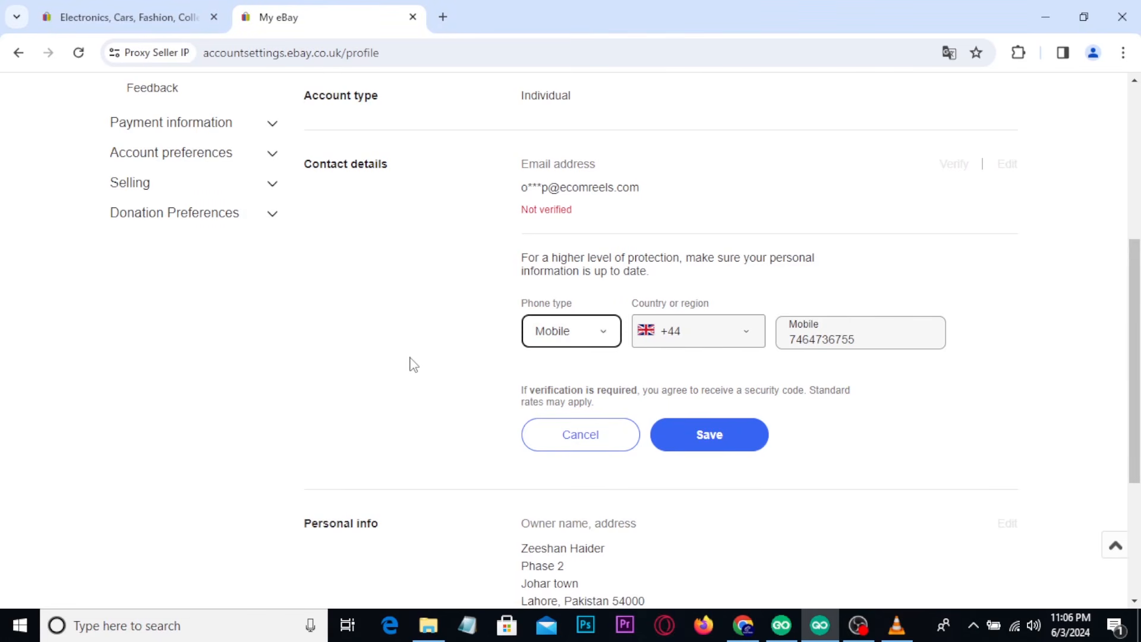
Step: Change the contact phone's country code from United Kingdom +44 to Pakistan +92 and clear the old mobile number
left_click(747, 339)
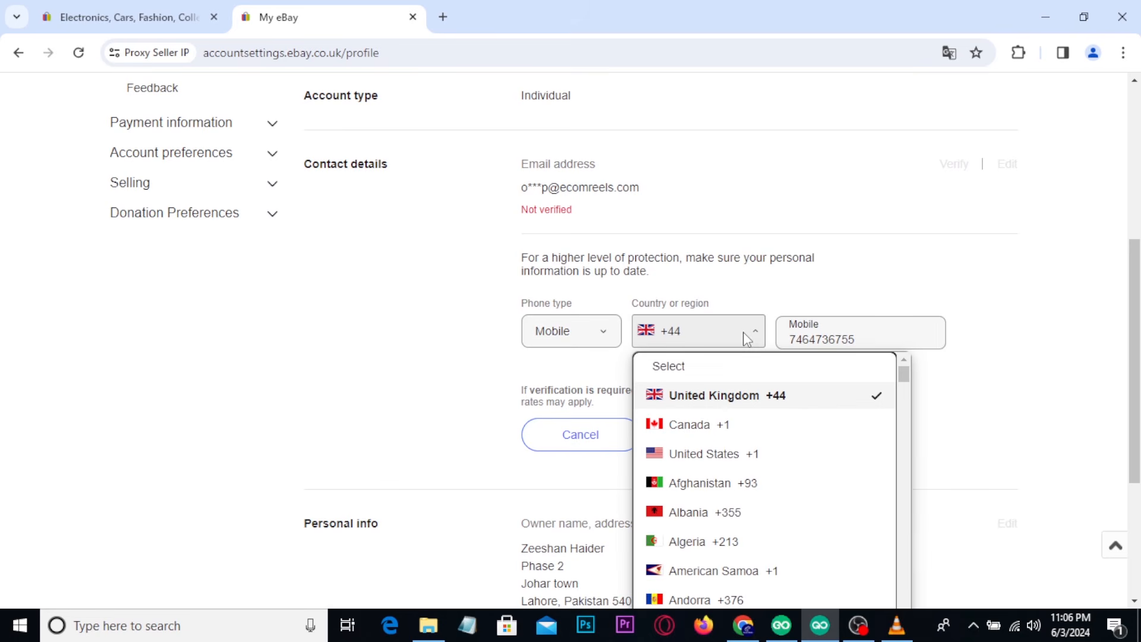
left_click(718, 371)
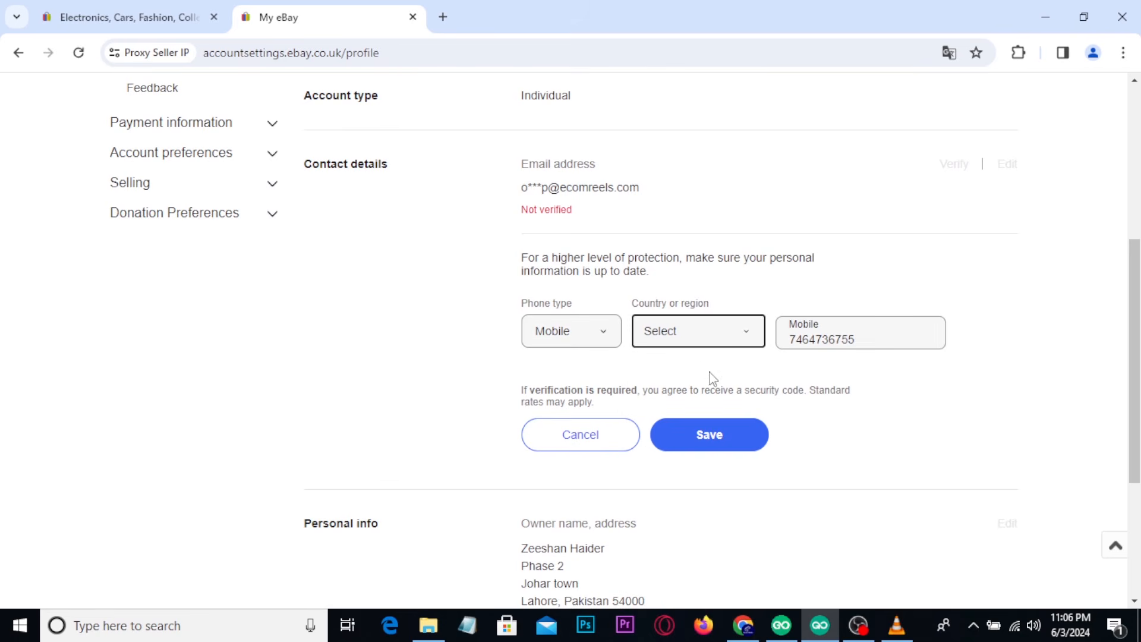
left_click(683, 335)
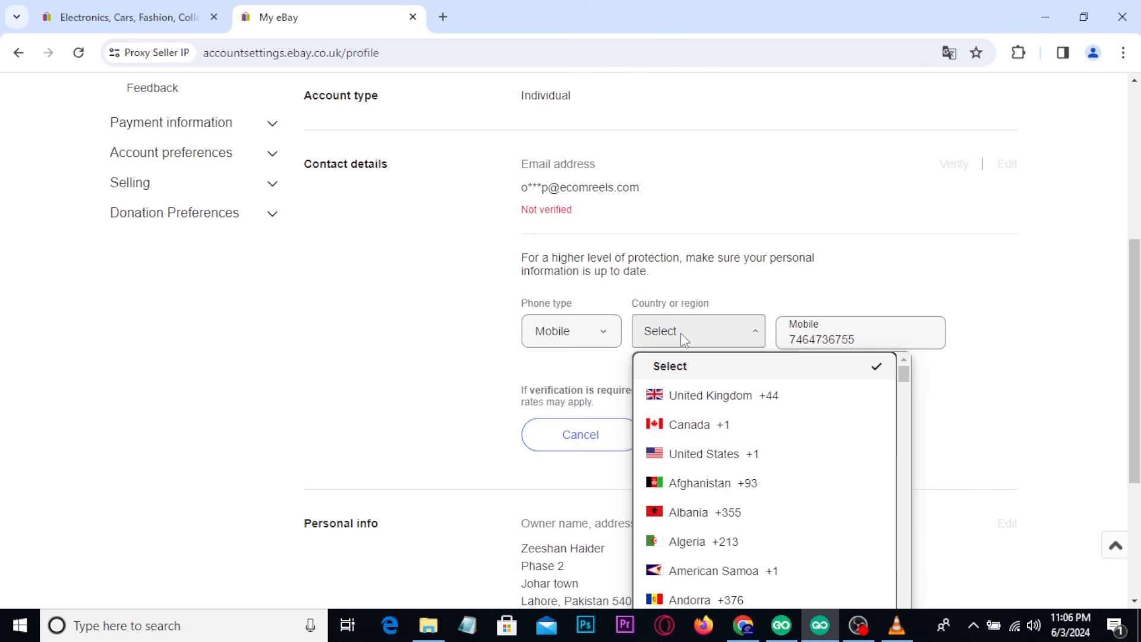
scroll(690, 482, "down", 15)
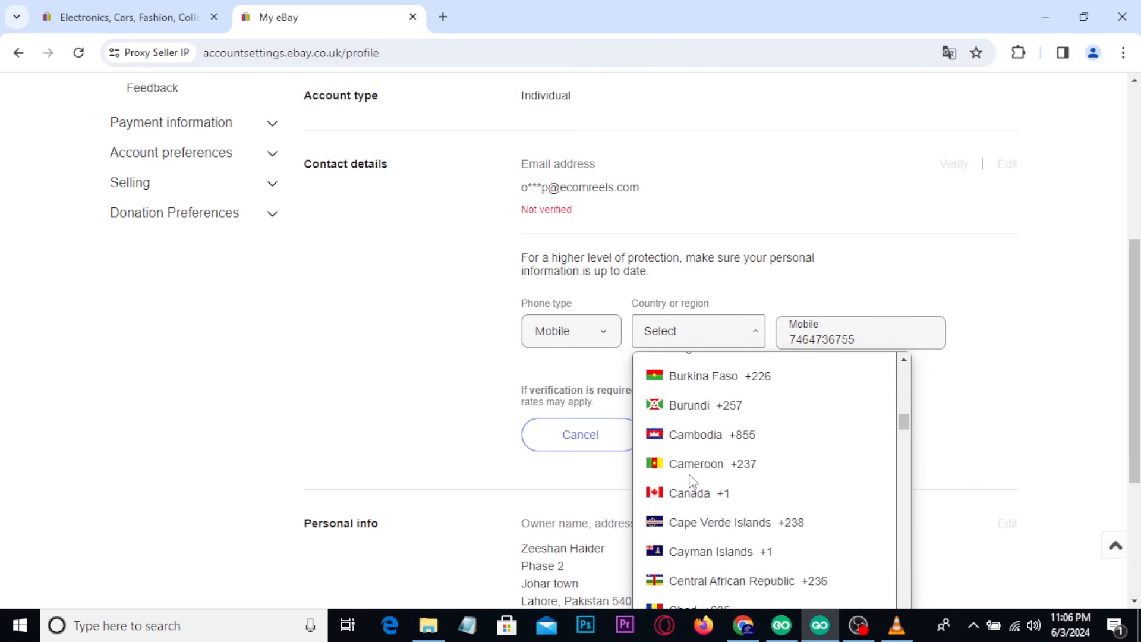
scroll(693, 481, "down", 20)
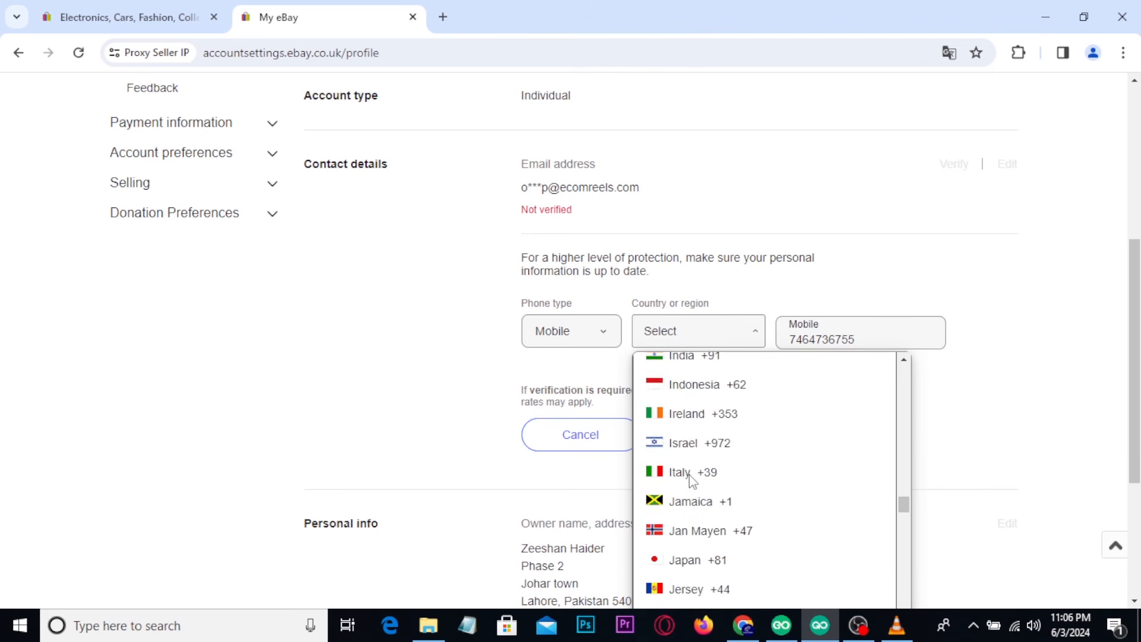
scroll(693, 481, "down", 20)
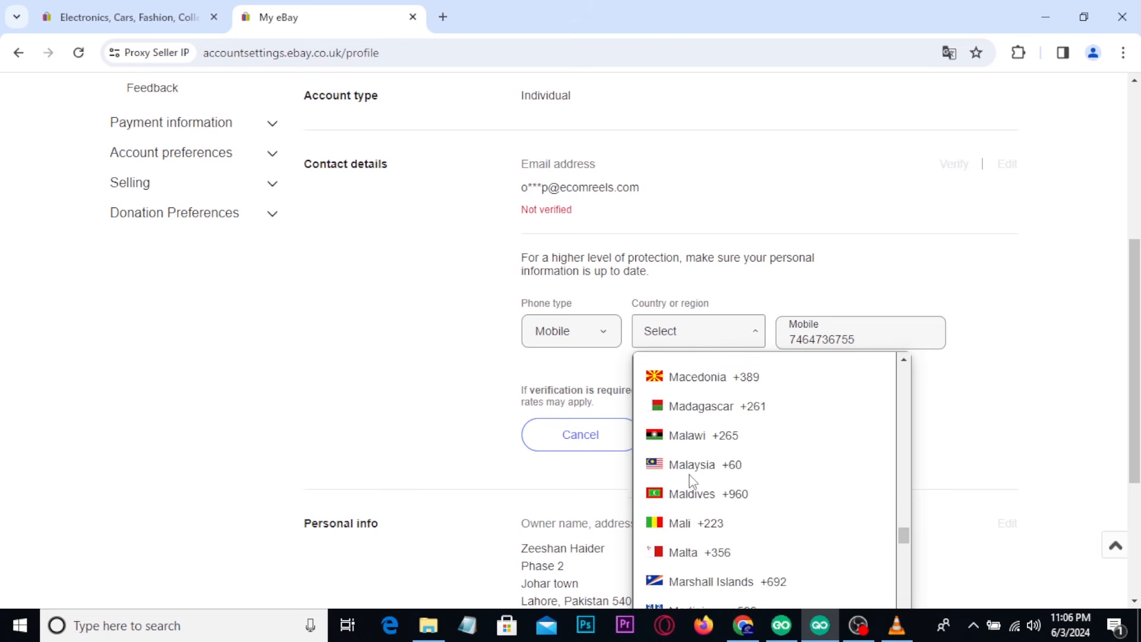
scroll(692, 481, "down", 20)
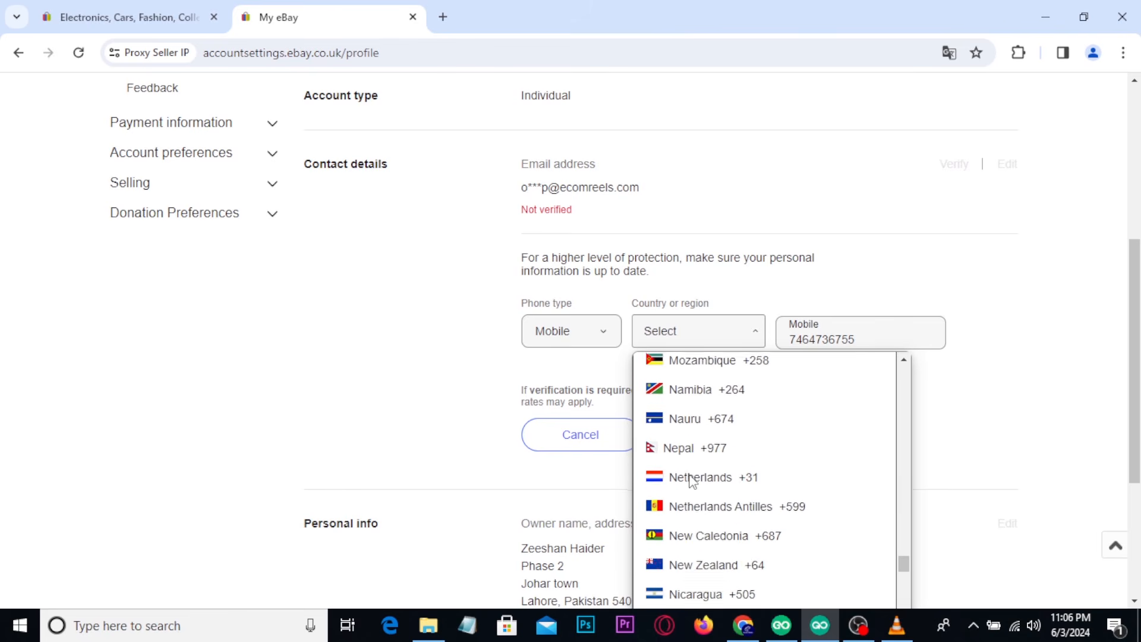
scroll(688, 478, "down", 15)
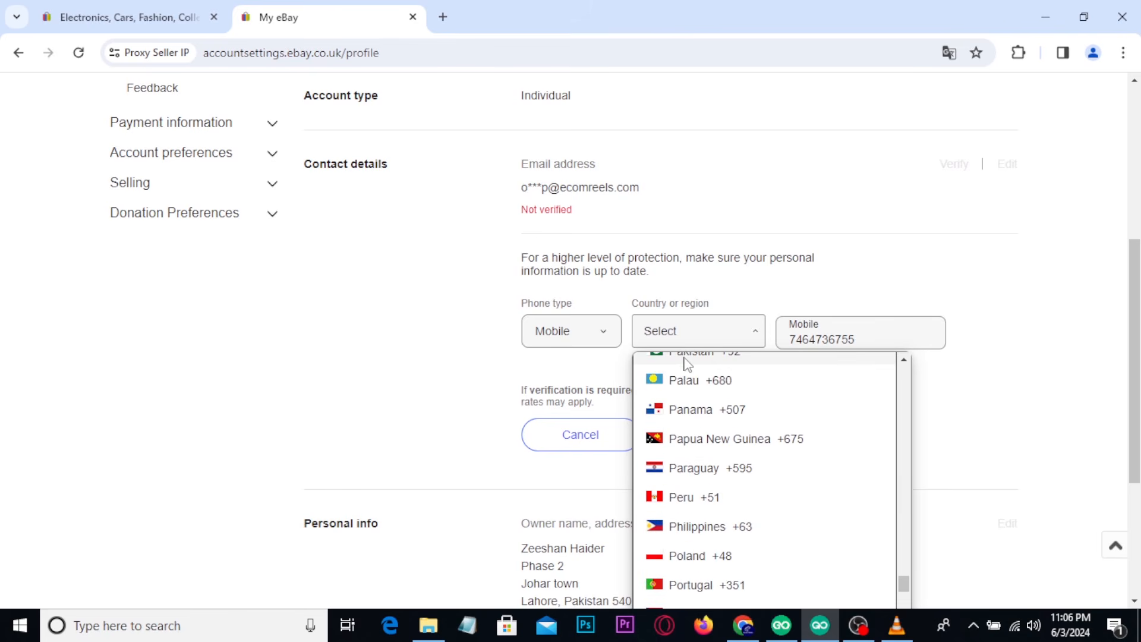
left_click(684, 357)
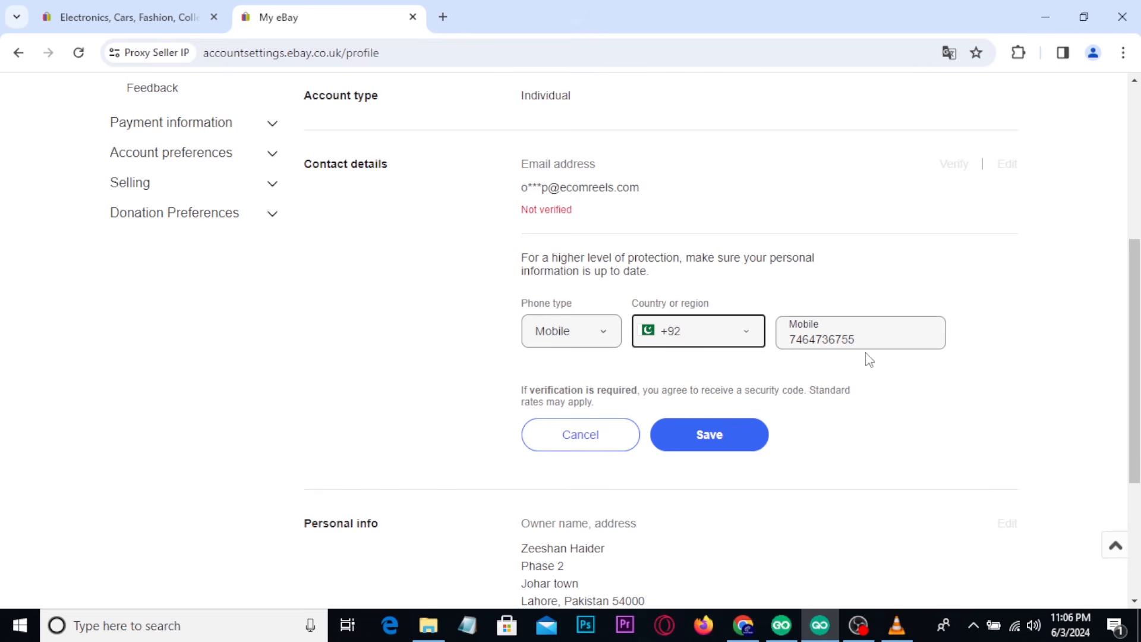
left_click_drag(866, 339, 790, 339)
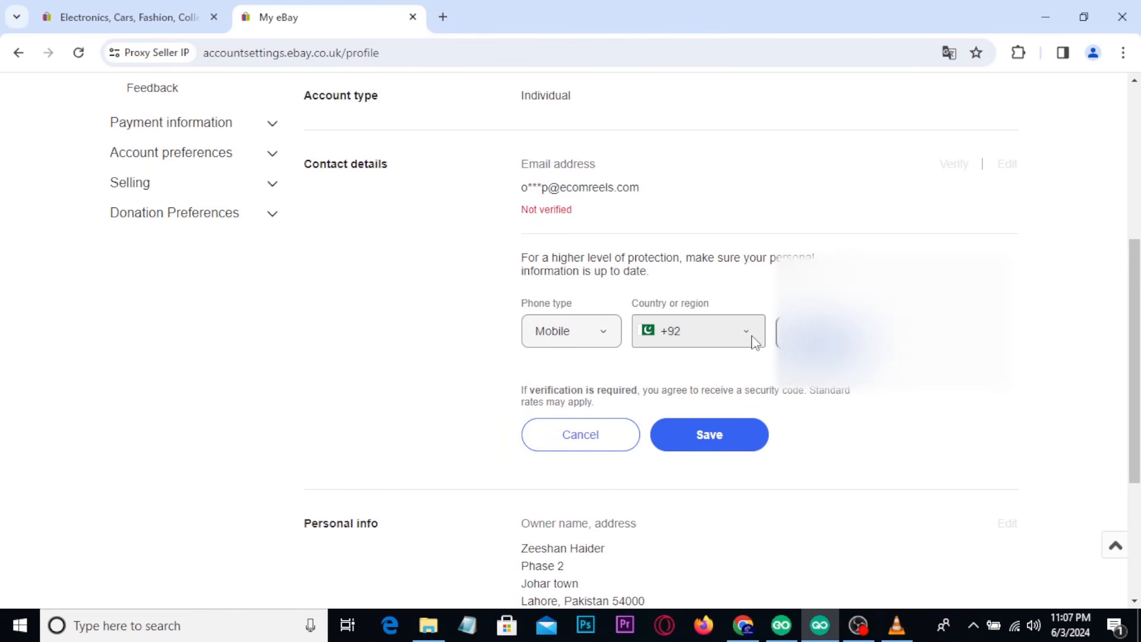
key("BackSpace")
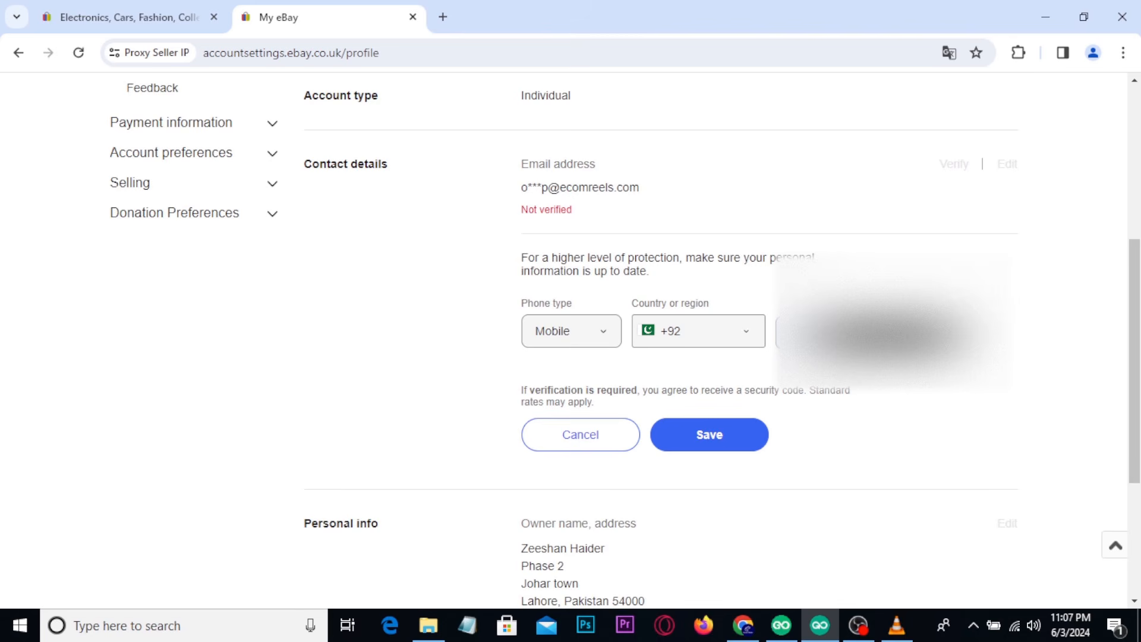
Step: Save the +92 mobile number and verify it with the texted security code
left_click(716, 443)
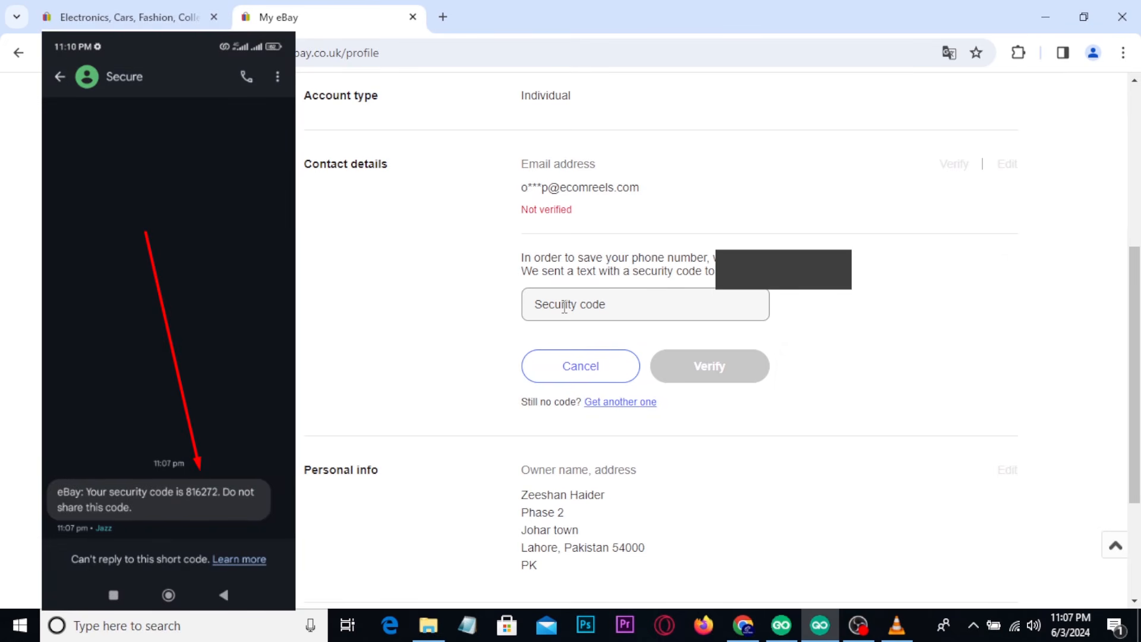
left_click(564, 307)
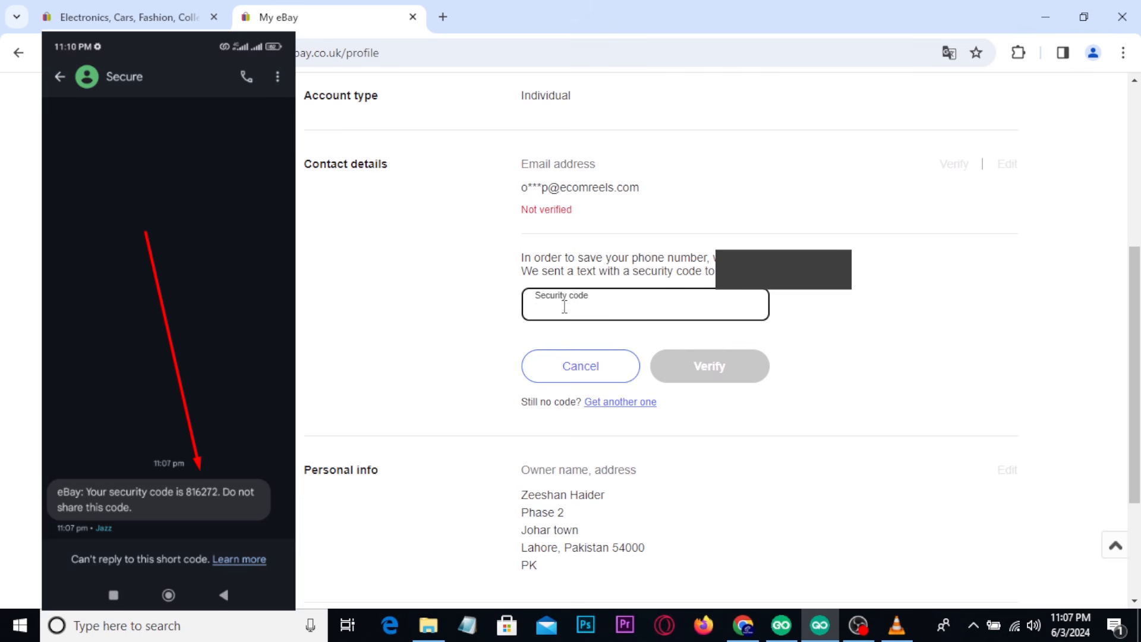
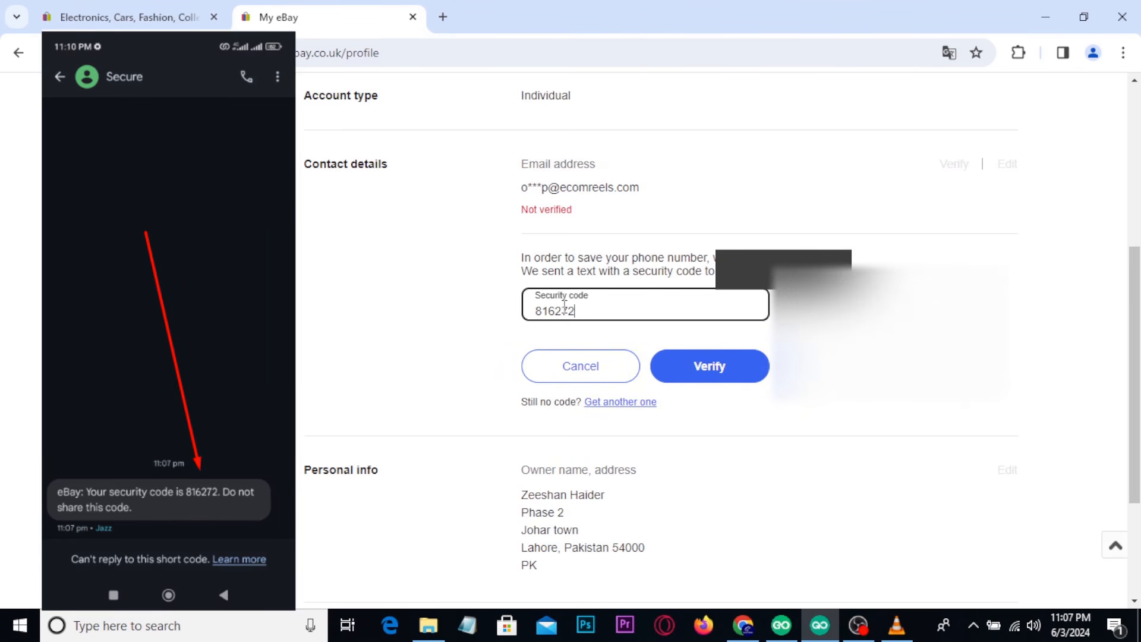
left_click(699, 376)
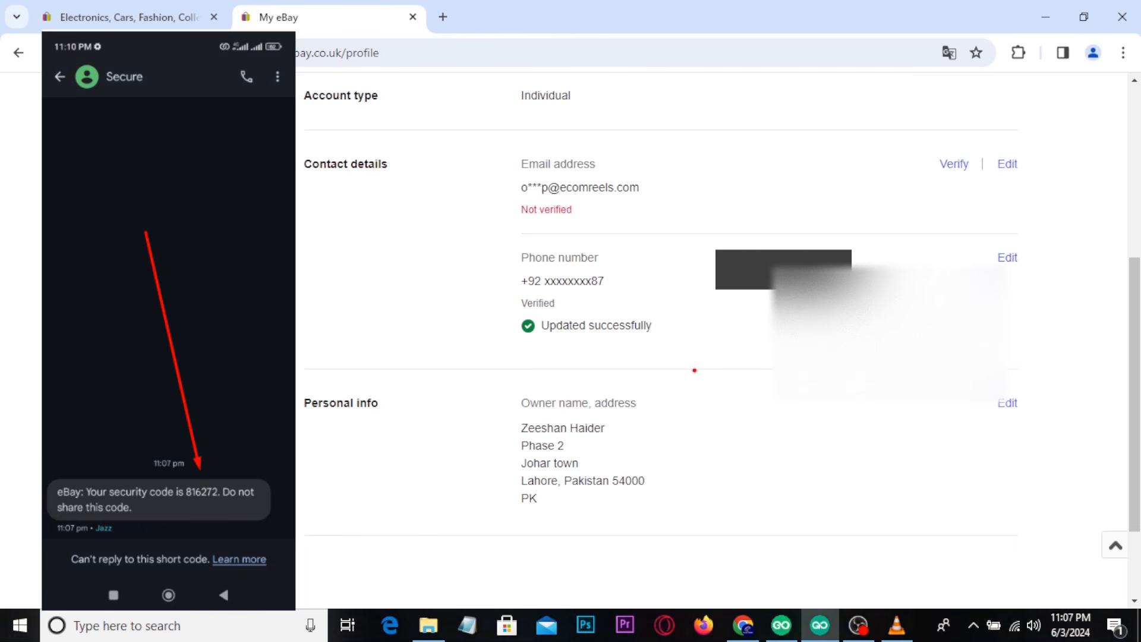
mouse_move(605, 303)
left_mouse_down()
mouse_move(540, 304)
mouse_move(524, 241)
mouse_move(645, 279)
mouse_move(616, 293)
mouse_move(675, 319)
mouse_move(699, 304)
left_mouse_up()
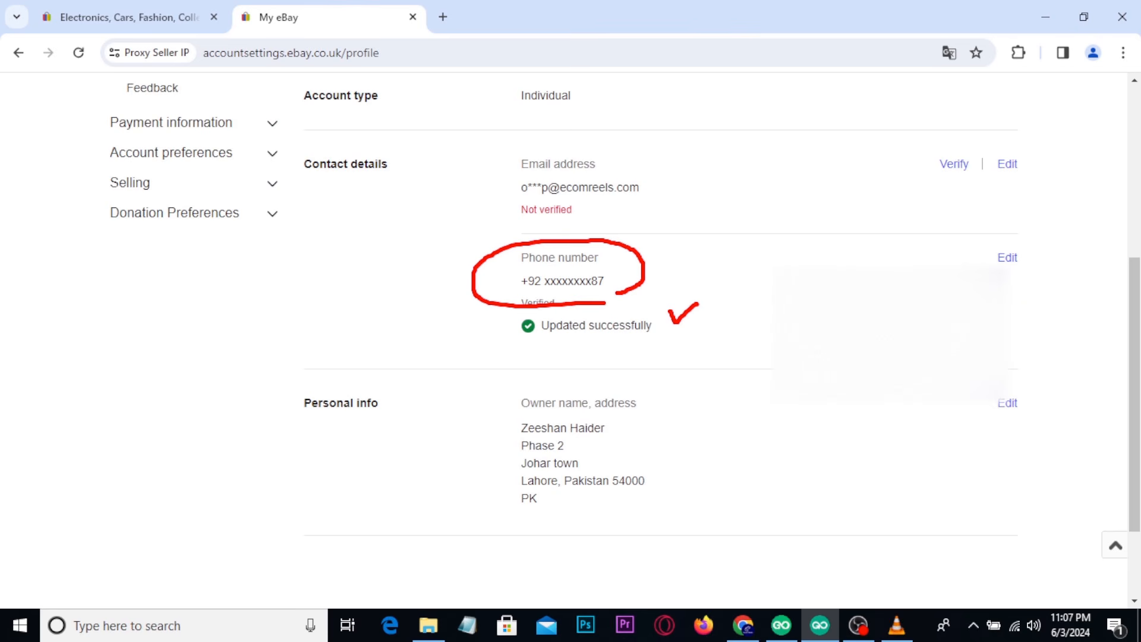
Step: Go to My eBay > Selling to view 0 active, 0 sold and 0 unsold listings
scroll(693, 345, "up", 5)
scroll(693, 344, "down", 3)
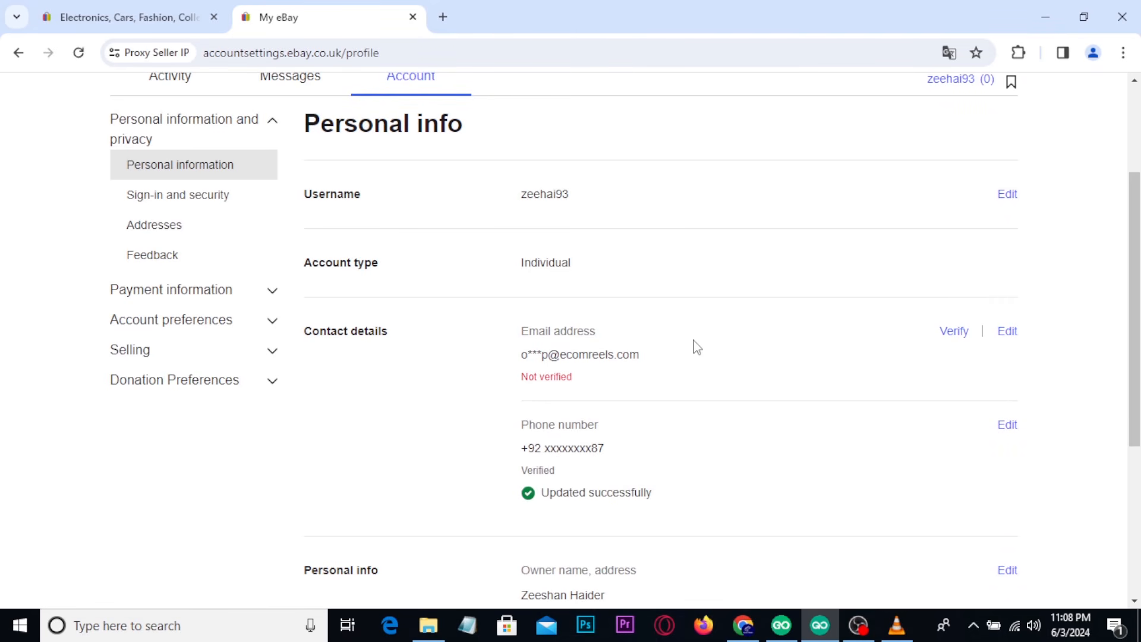
scroll(698, 347, "up", 3)
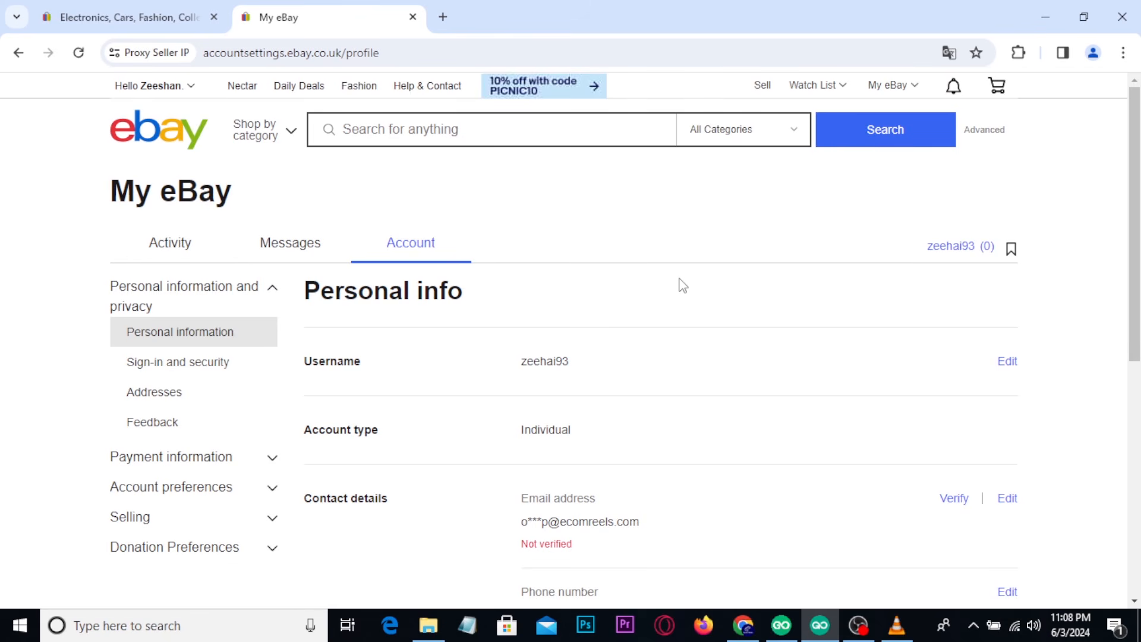
mouse_move(906, 93)
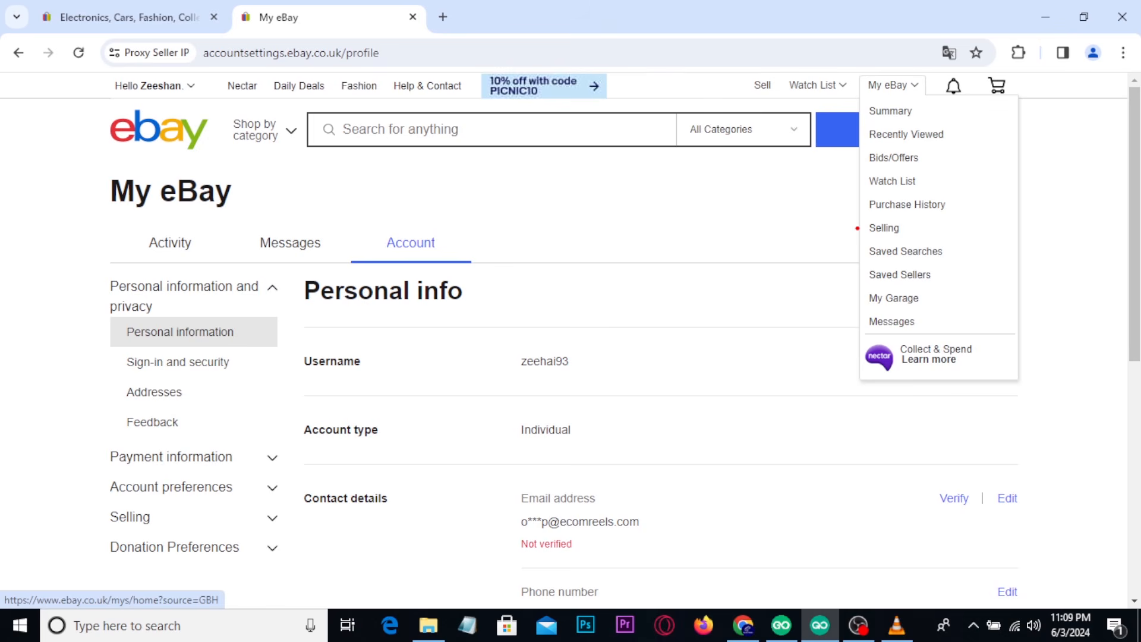
mouse_move(857, 212)
left_mouse_down()
mouse_move(909, 239)
mouse_move(936, 228)
left_mouse_up()
key("Escape")
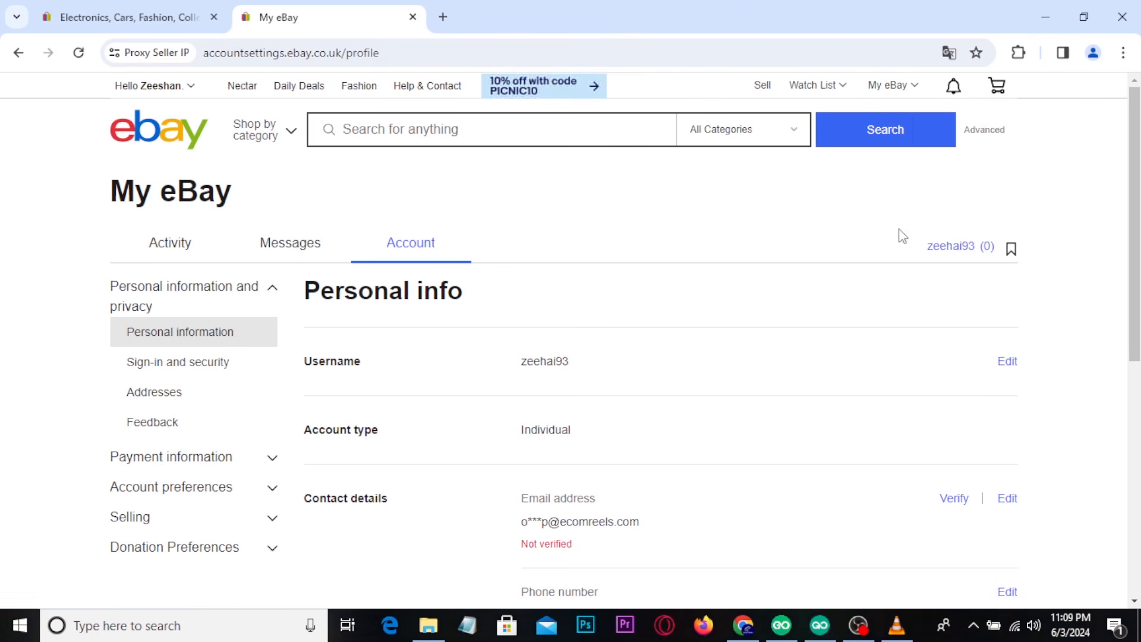
mouse_move(908, 91)
left_click(884, 229)
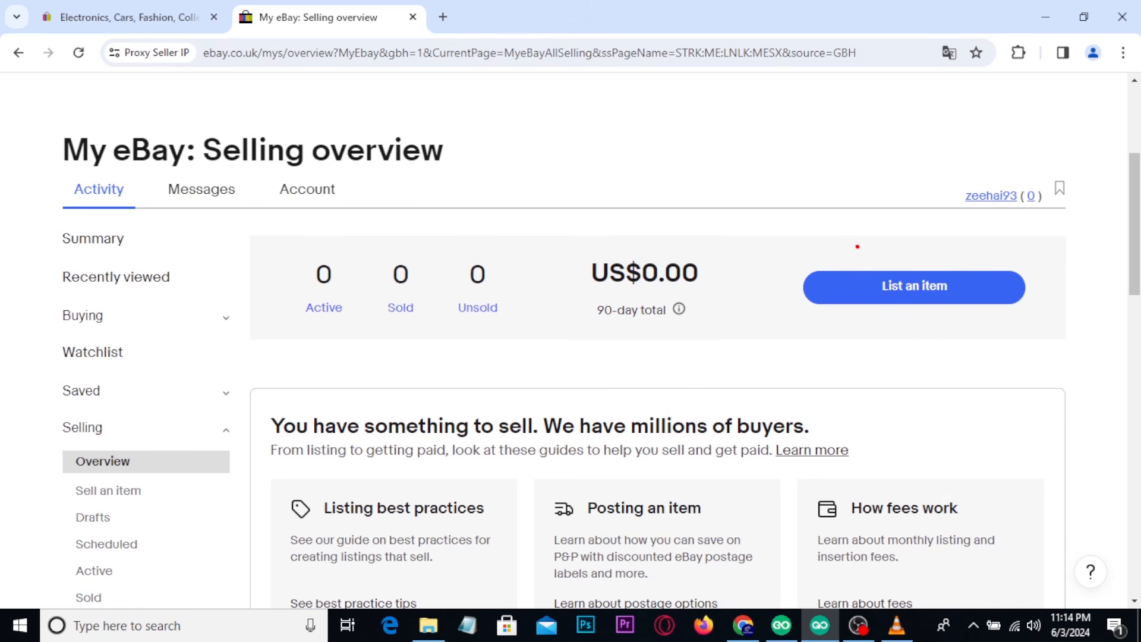
mouse_move(848, 240)
left_mouse_down()
mouse_move(973, 336)
mouse_move(1036, 317)
left_mouse_up()
key("Escape")
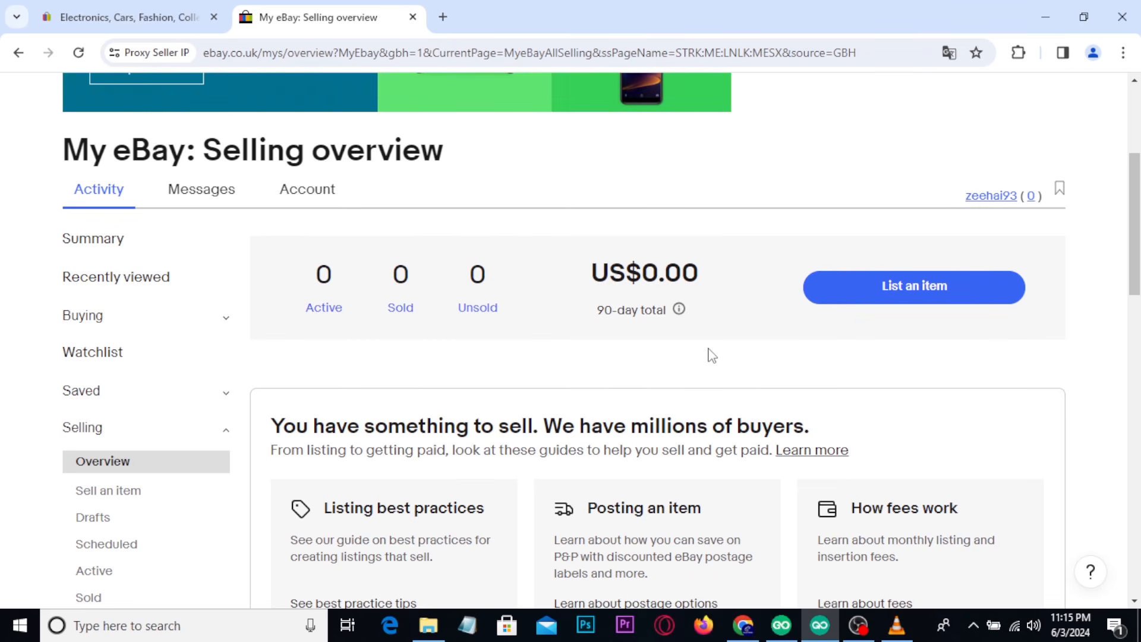
Step: Review GoLogin's ebay UK and Proxy Seller IP profiles, then bring Chrome back to the front
left_click(780, 624)
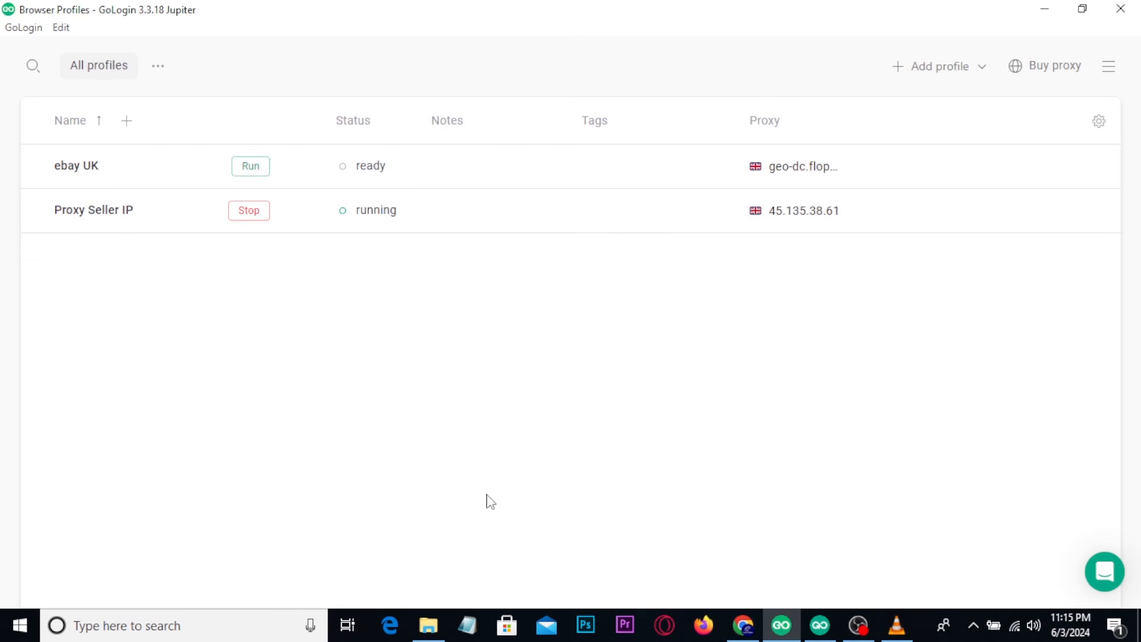
key("ctrl+2")
left_click_drag(3, 78, 401, 307)
left_click_drag(412, 239, 502, 209)
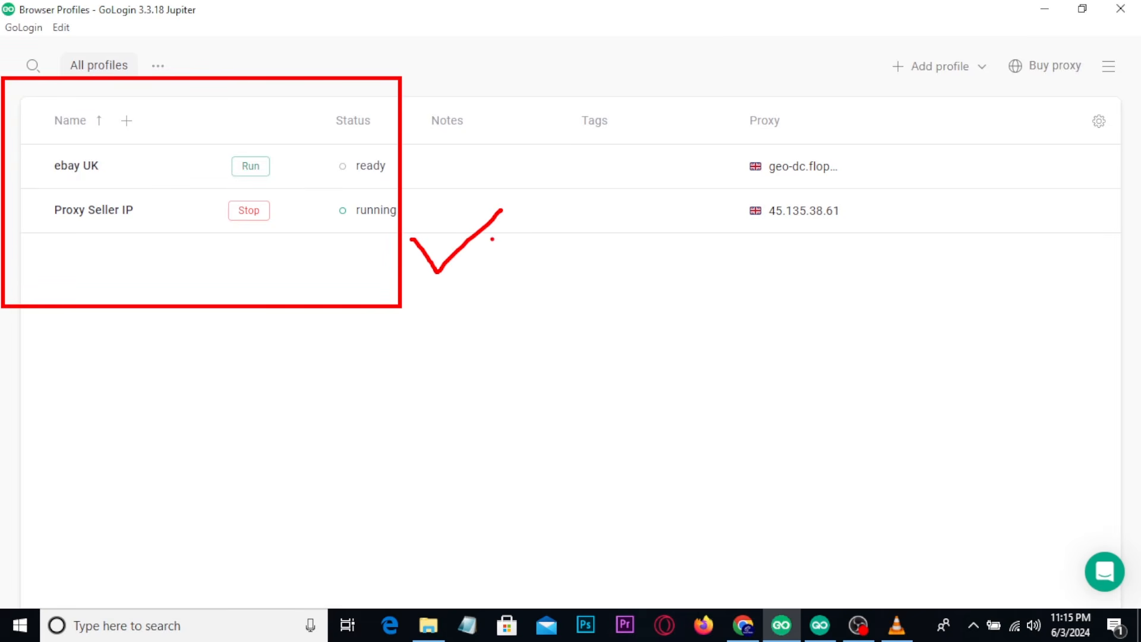
key("Escape")
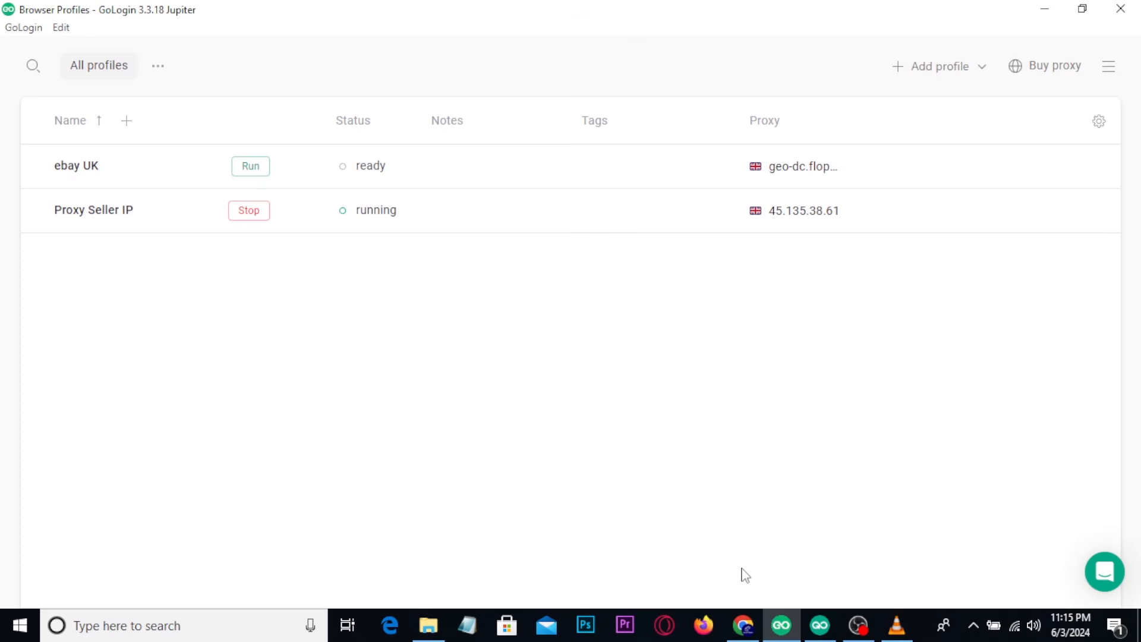
left_click(741, 629)
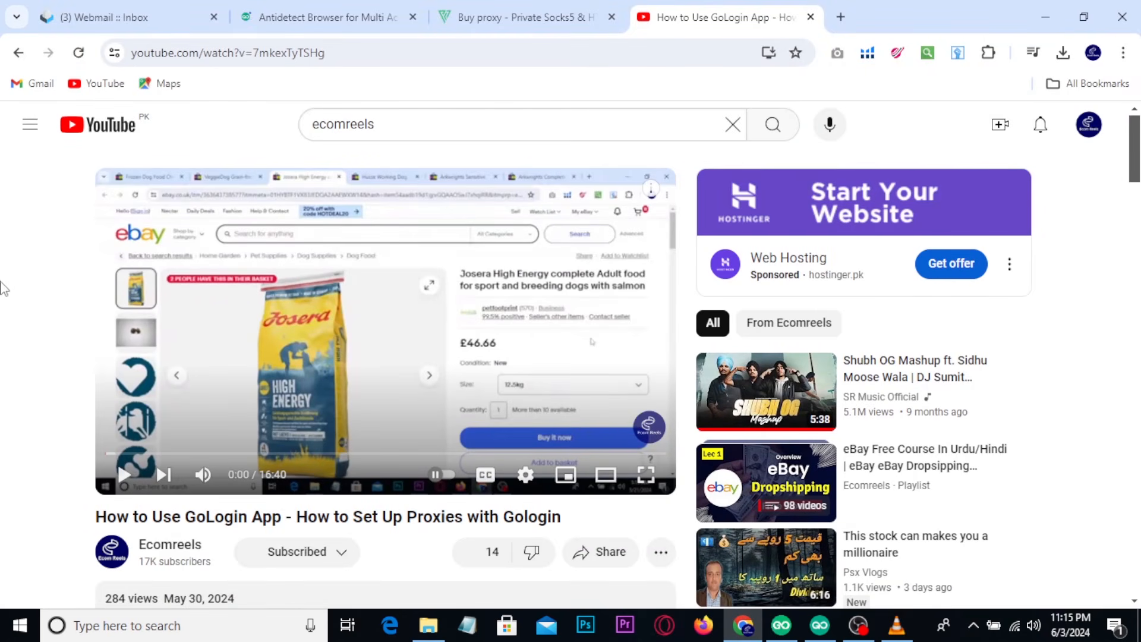
Step: Scroll the GoLogin website and box its logo and download area in red
left_click(536, 11)
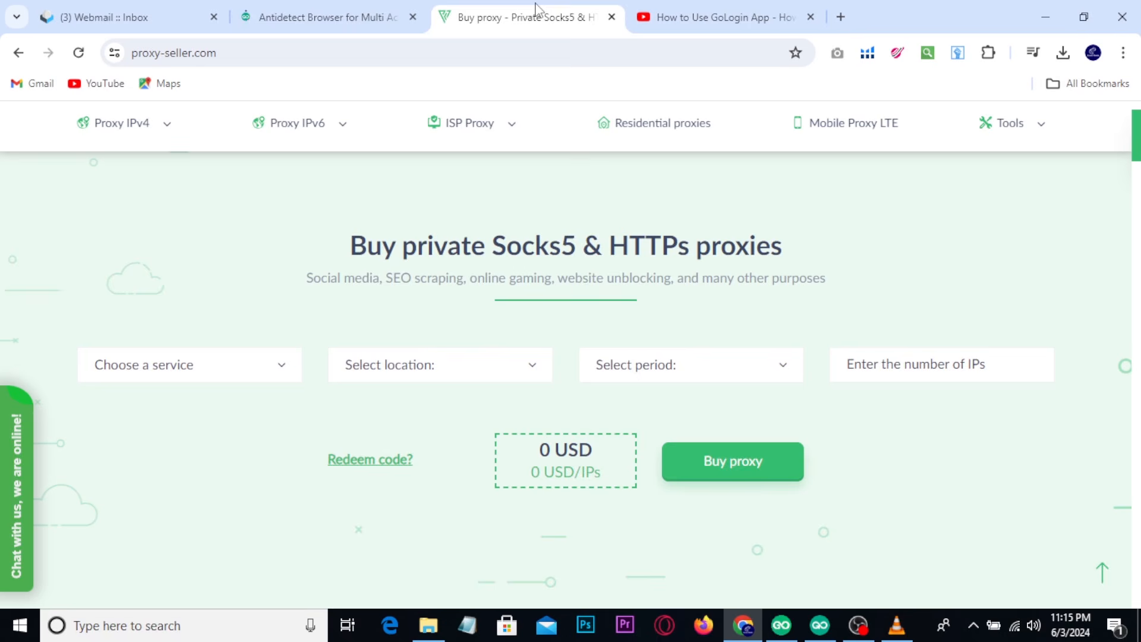
left_click(322, 7)
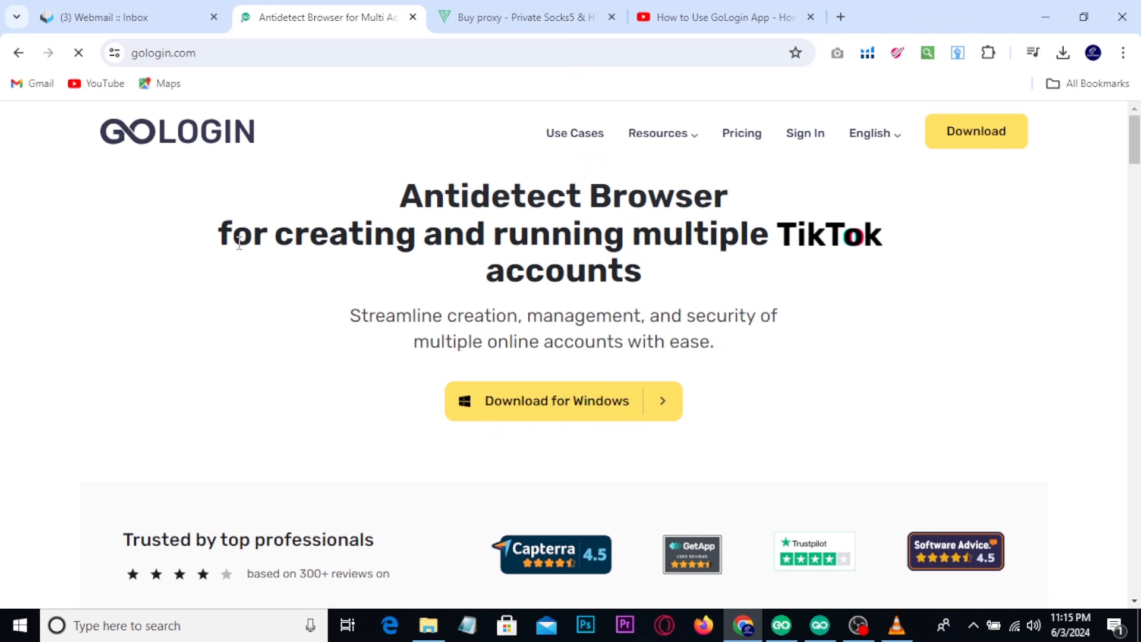
scroll(270, 315, "down", 3)
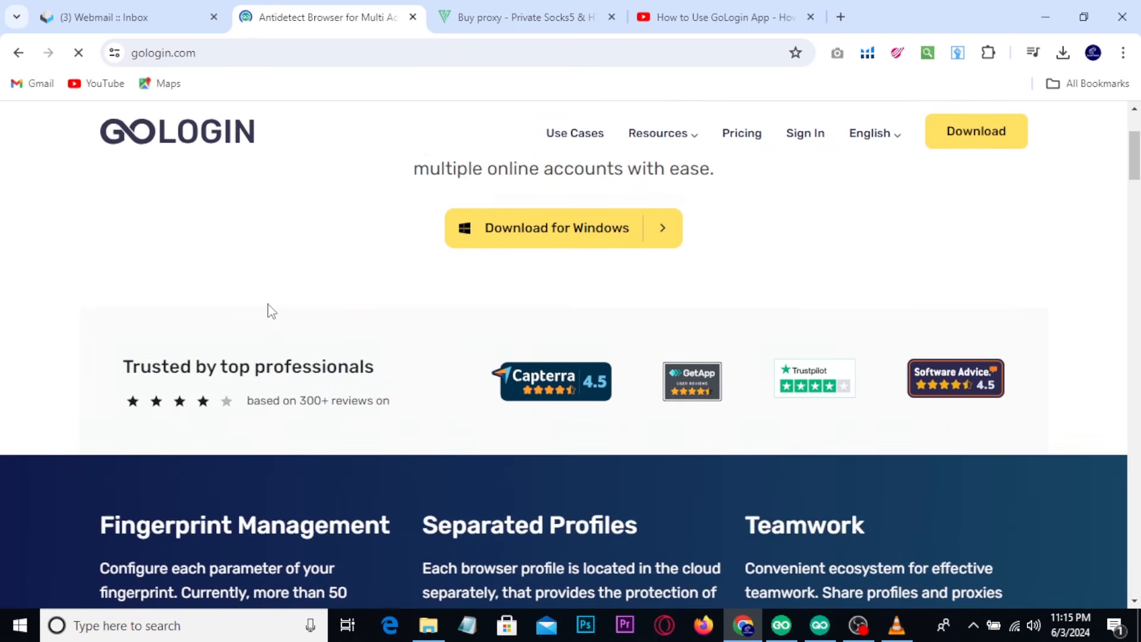
scroll(271, 310, "down", 12)
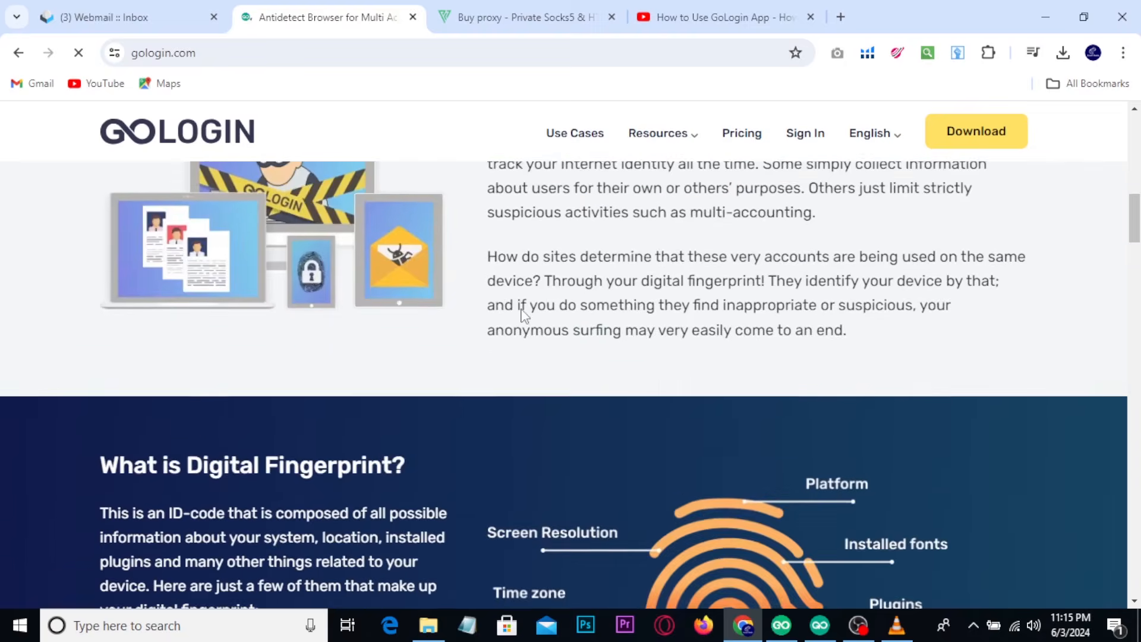
scroll(520, 309, "down", 6)
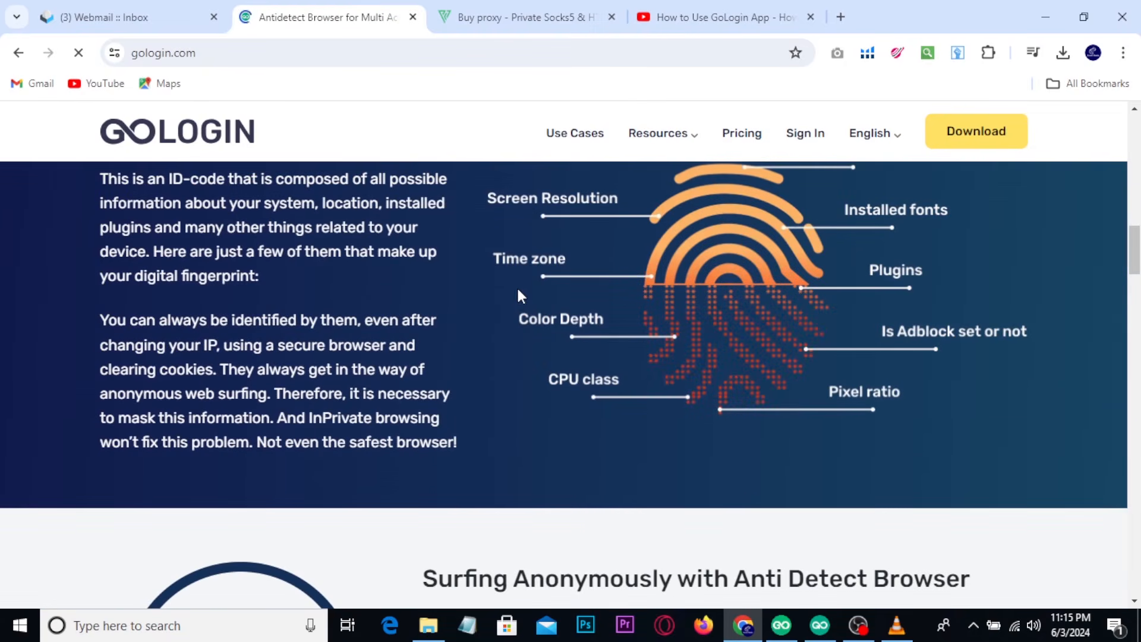
scroll(512, 287, "down", 2)
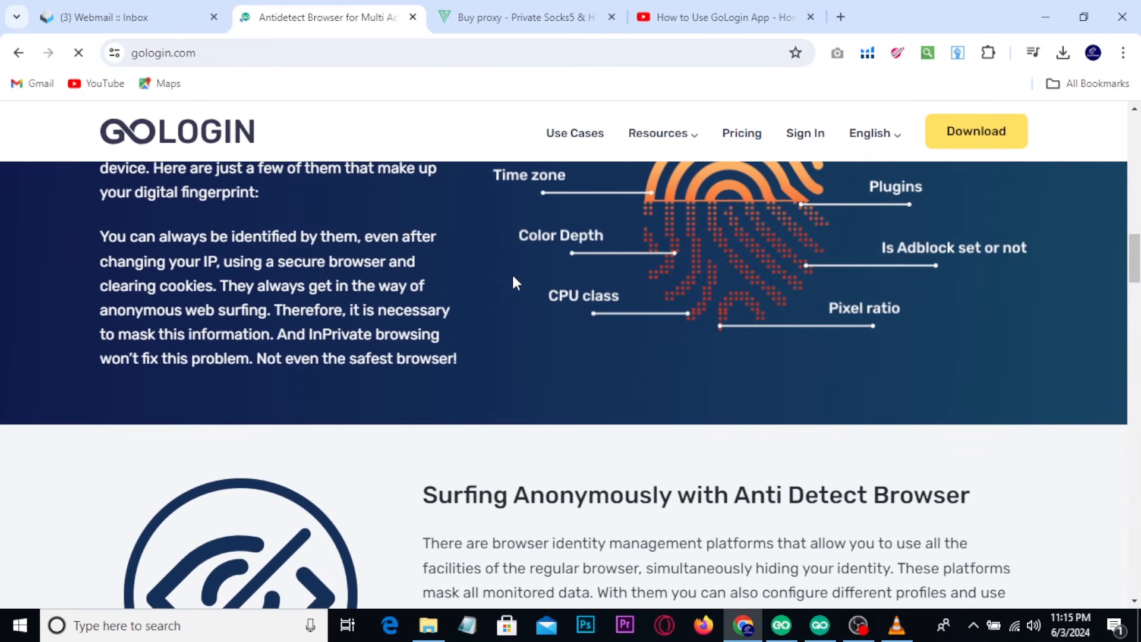
scroll(514, 278, "up", 6)
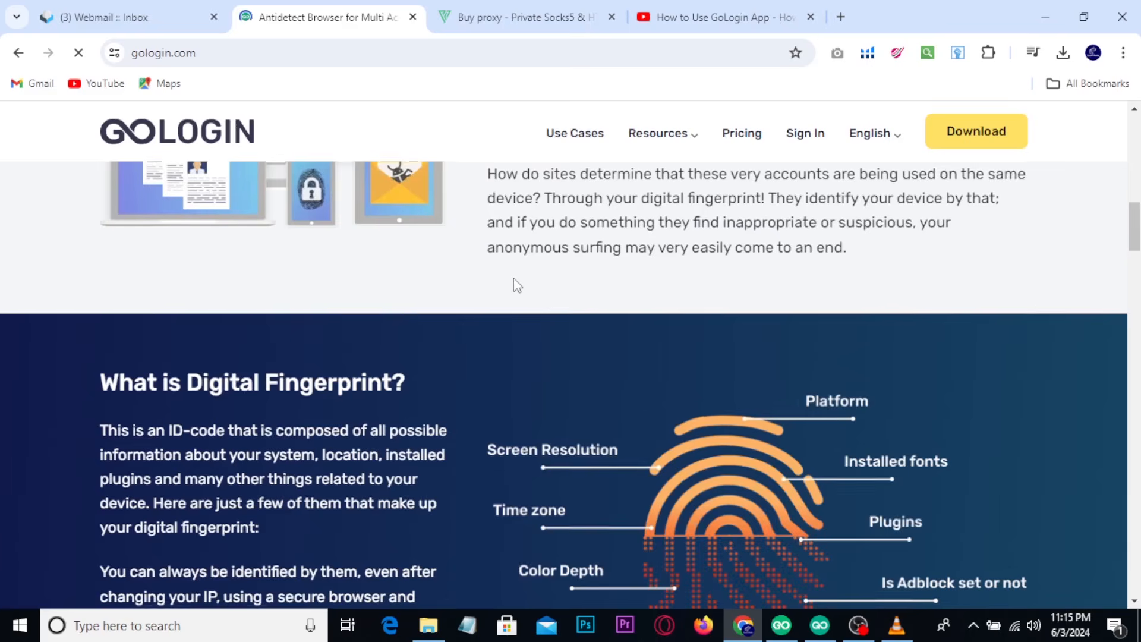
scroll(515, 285, "up", 15)
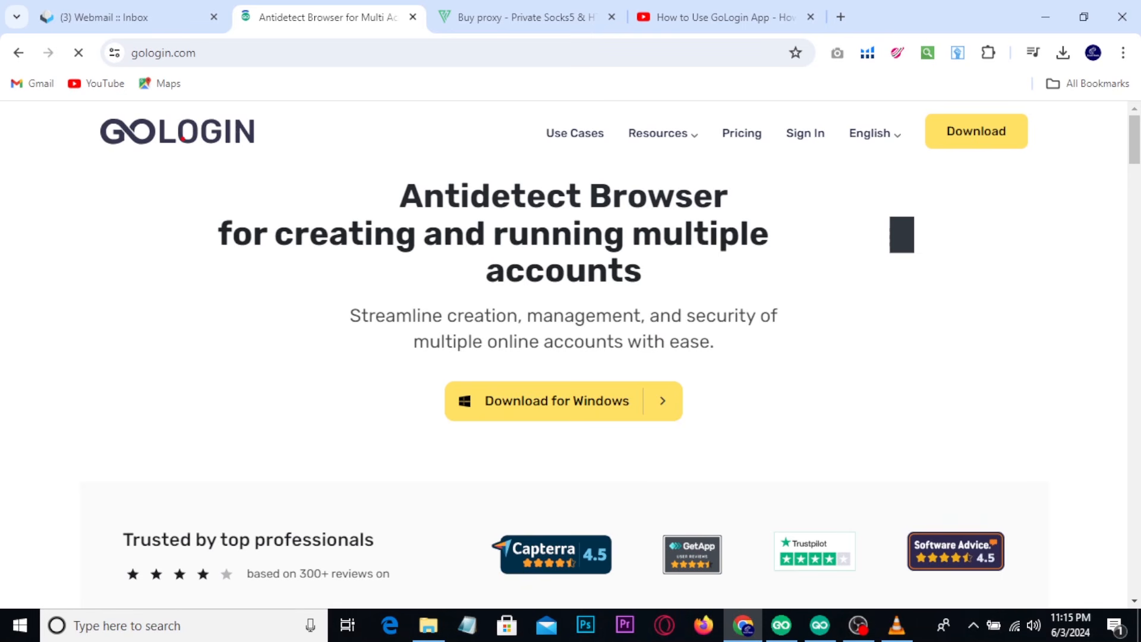
left_click_drag(87, 102, 268, 172)
left_click_drag(894, 93, 1057, 173)
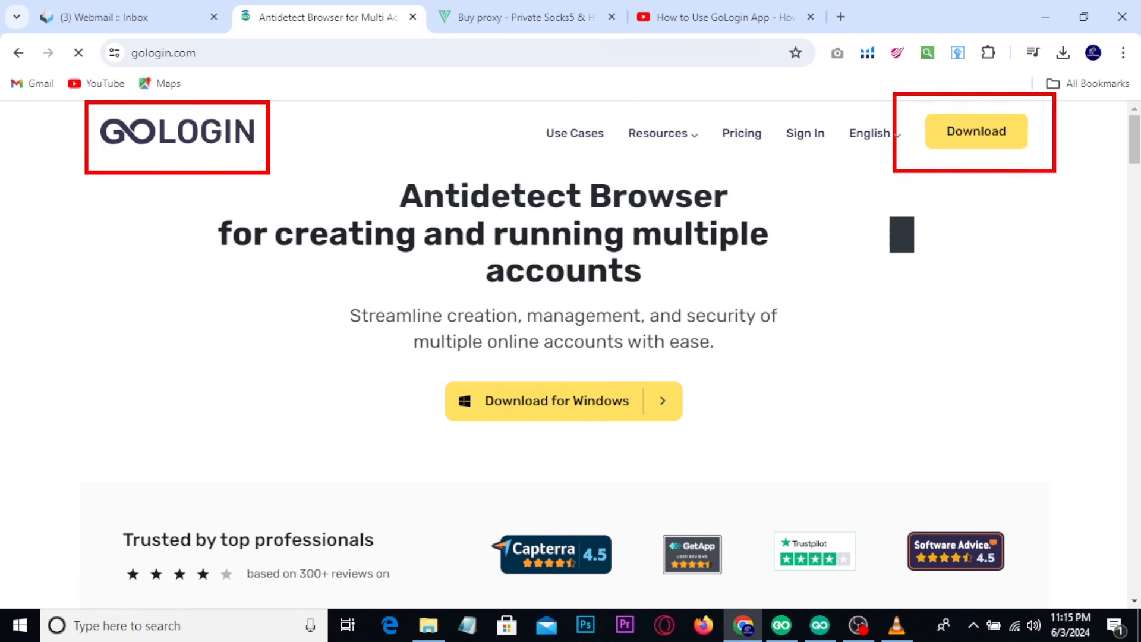
Step: Glance at the proxy shop, then frame the GoLogin tutorial video and its title
left_click(523, 16)
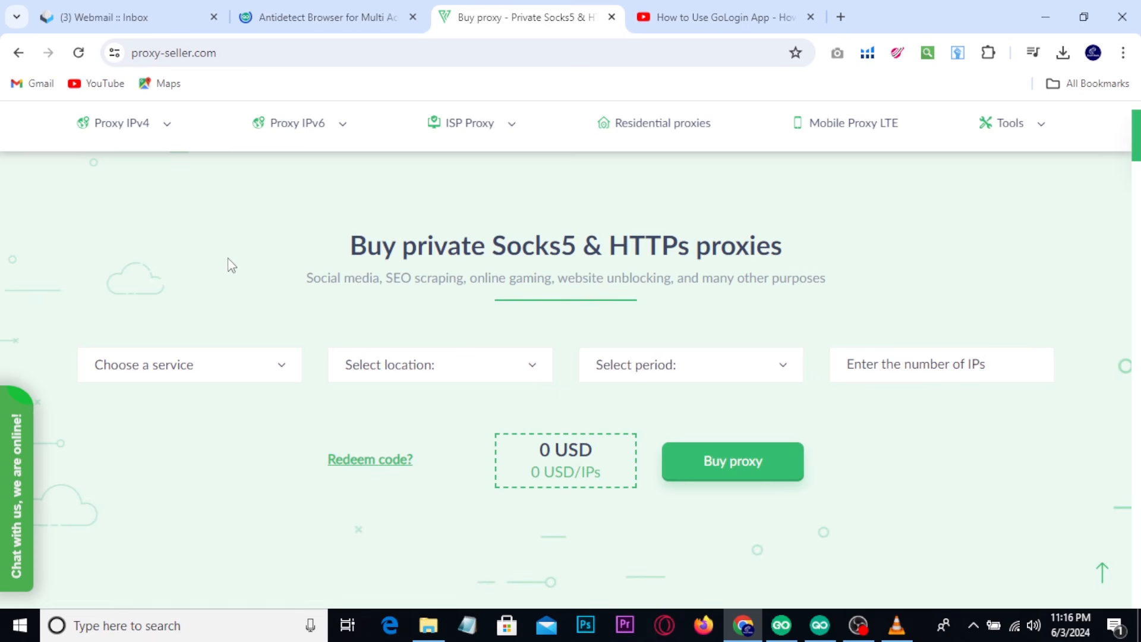
scroll(231, 266, "up", 2)
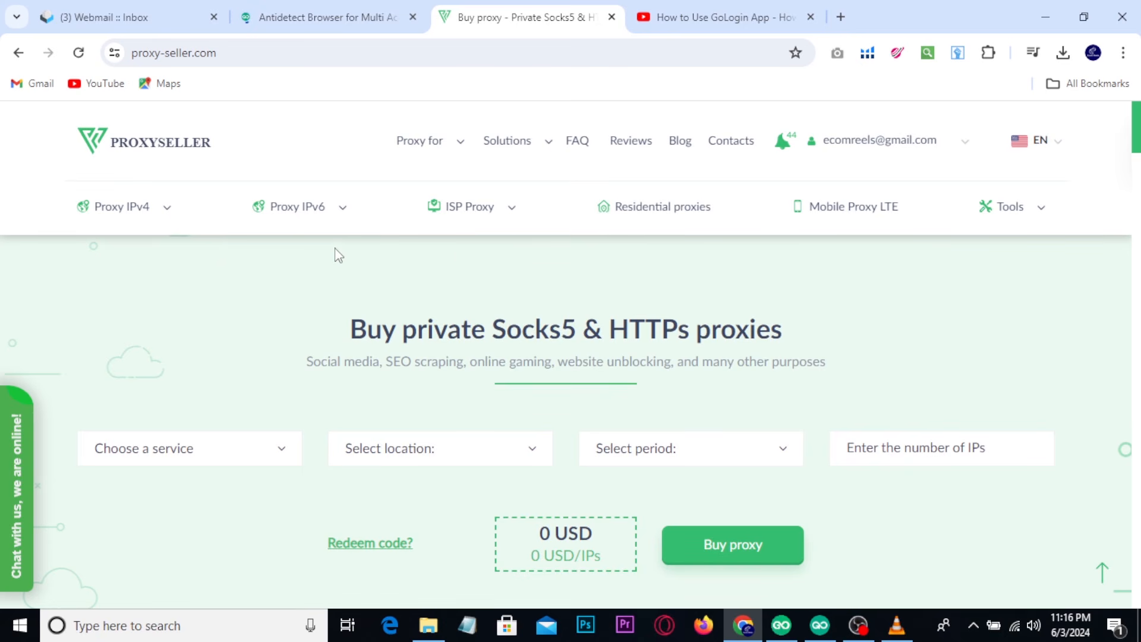
left_click(695, 23)
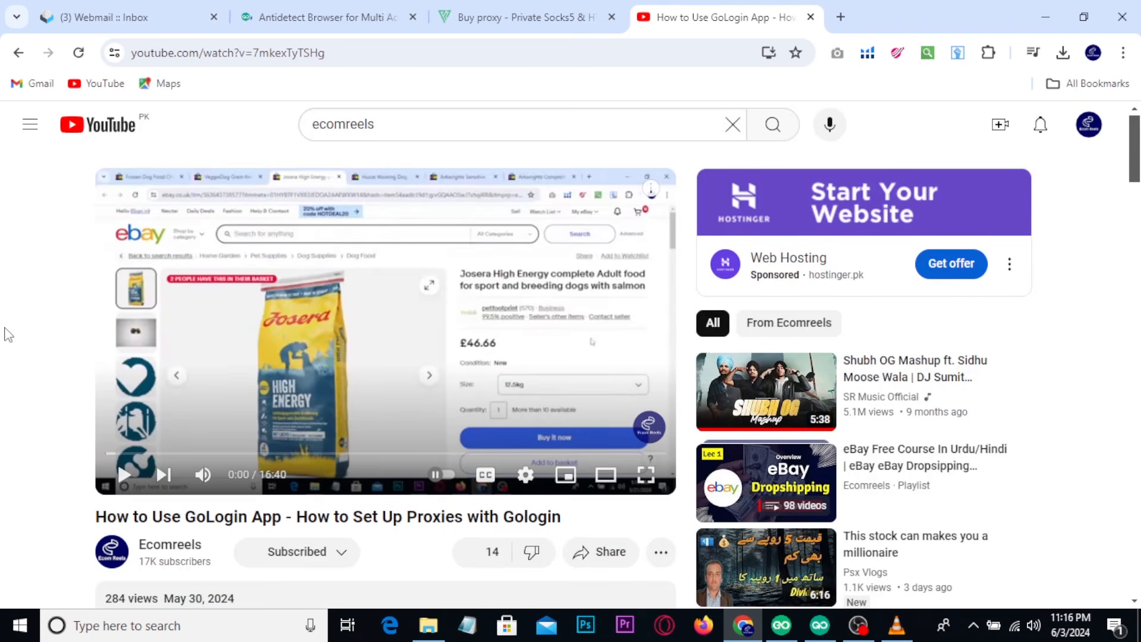
scroll(13, 334, "down", 4)
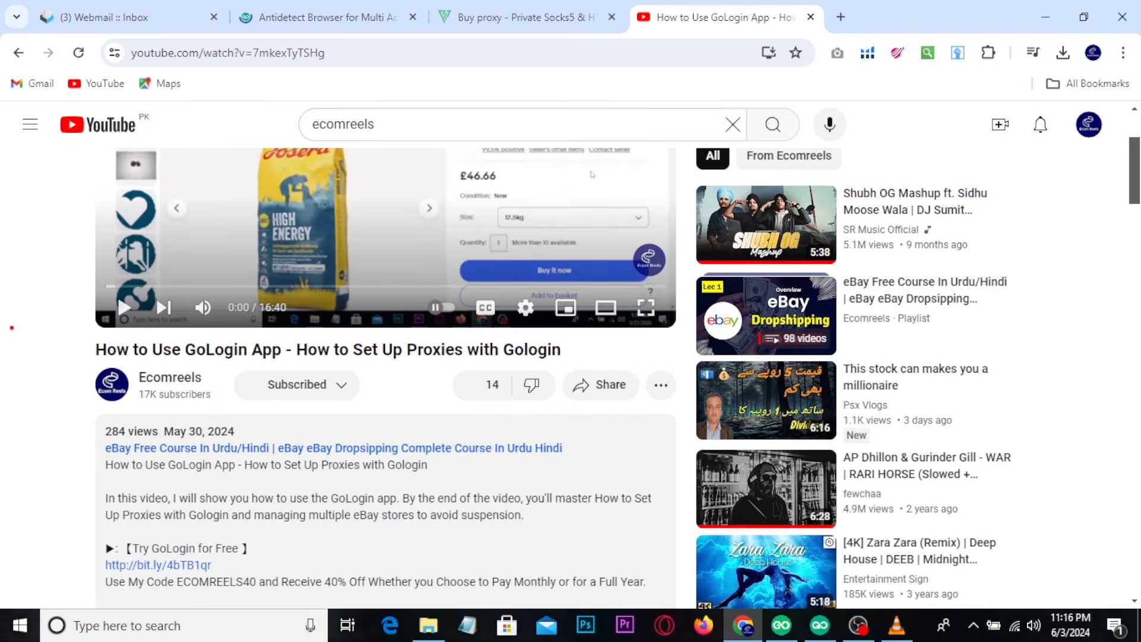
mouse_move(85, 274)
left_mouse_down()
mouse_move(238, 339)
mouse_move(319, 352)
mouse_move(375, 303)
left_mouse_up()
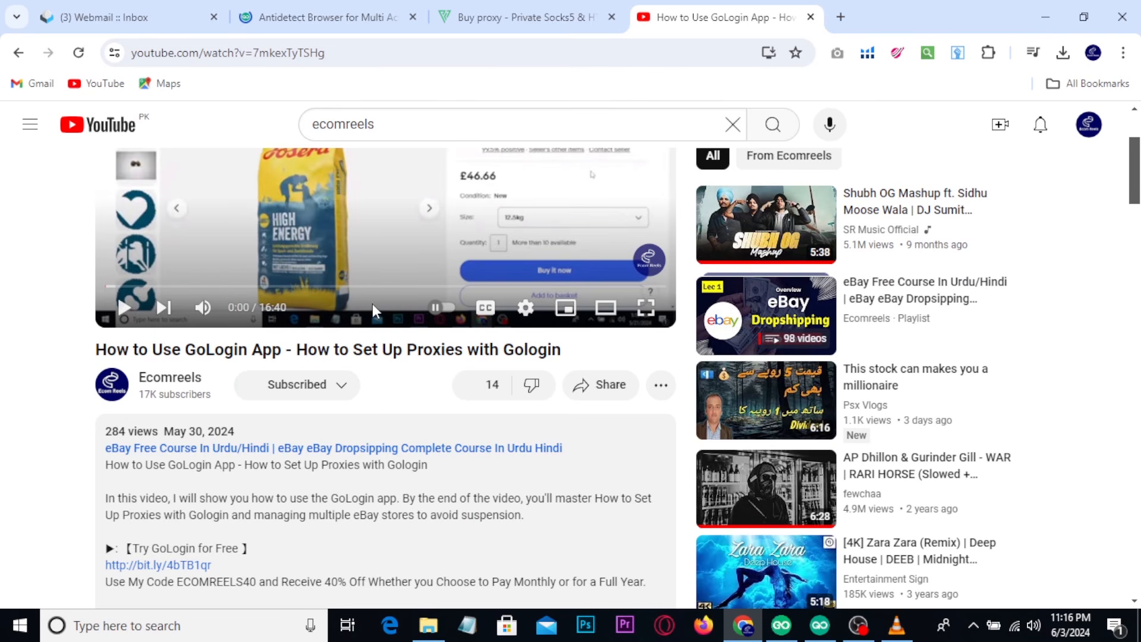
scroll(372, 306, "down", 3)
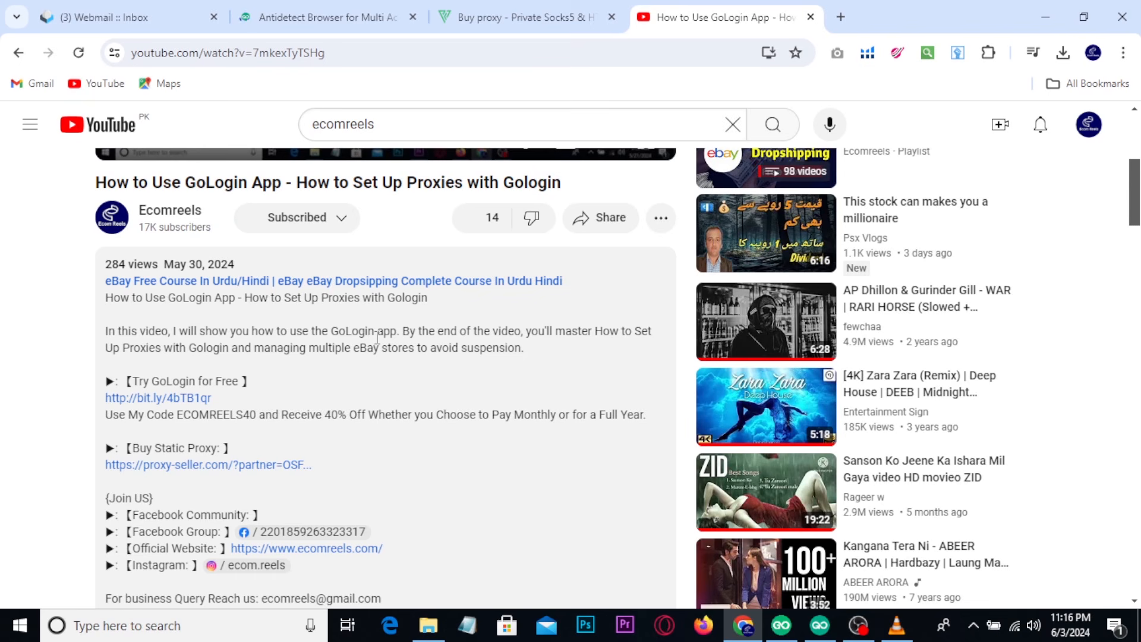
Step: Mark the tutorial's Try GoLogin for Free offer, 40% off discount code and Buy Static Proxy link
left_click(820, 625)
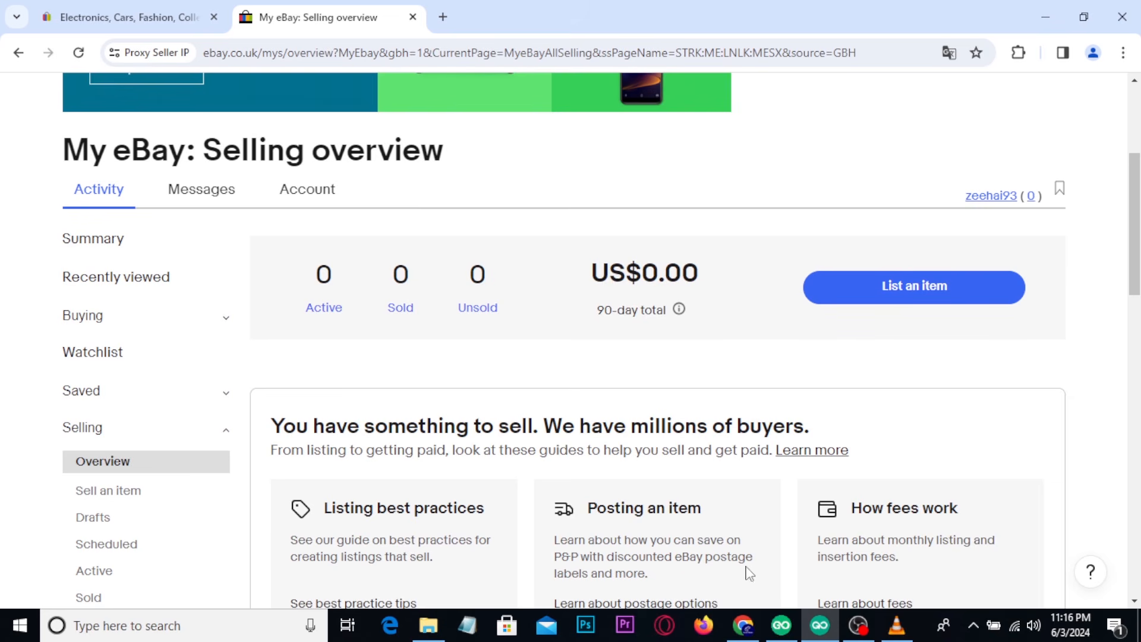
left_click(744, 625)
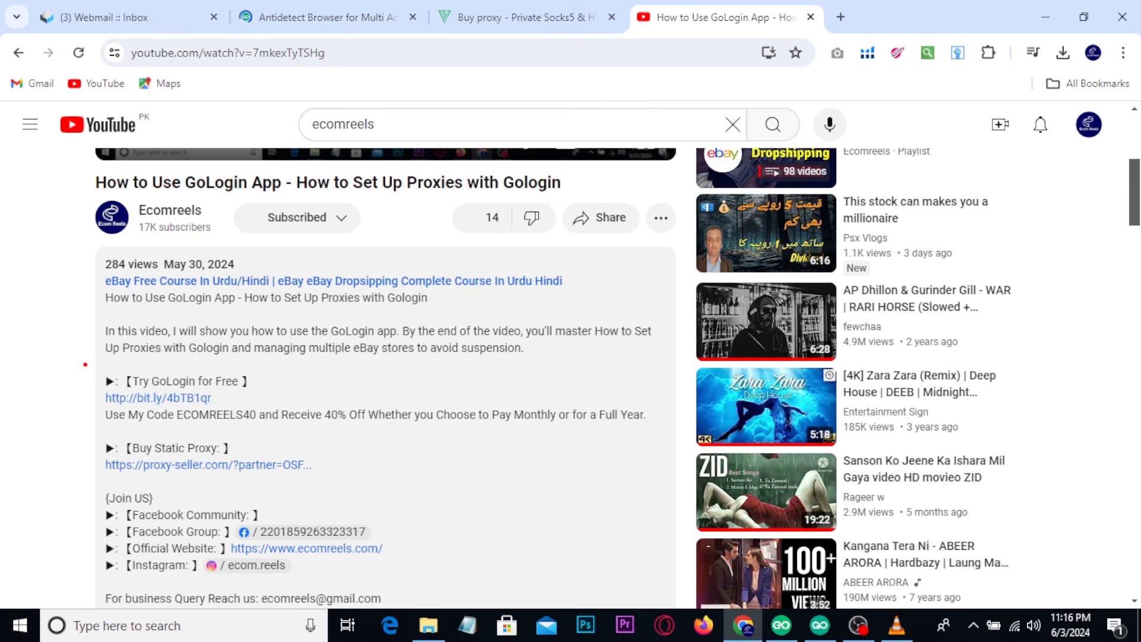
left_click_drag(85, 364, 274, 436)
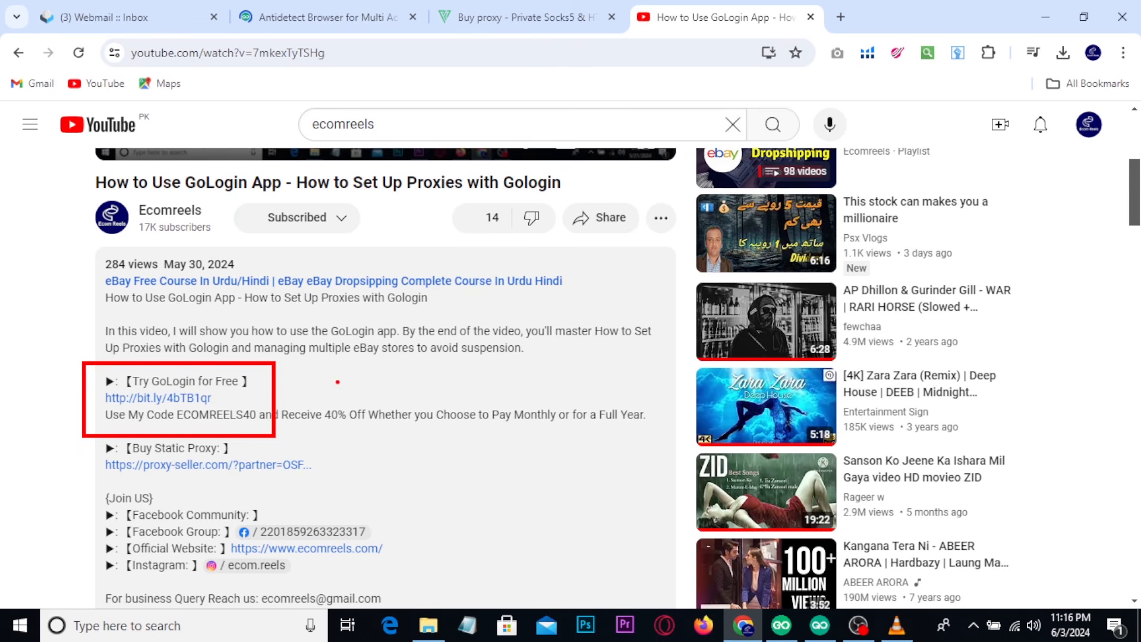
left_click_drag(338, 381, 387, 360)
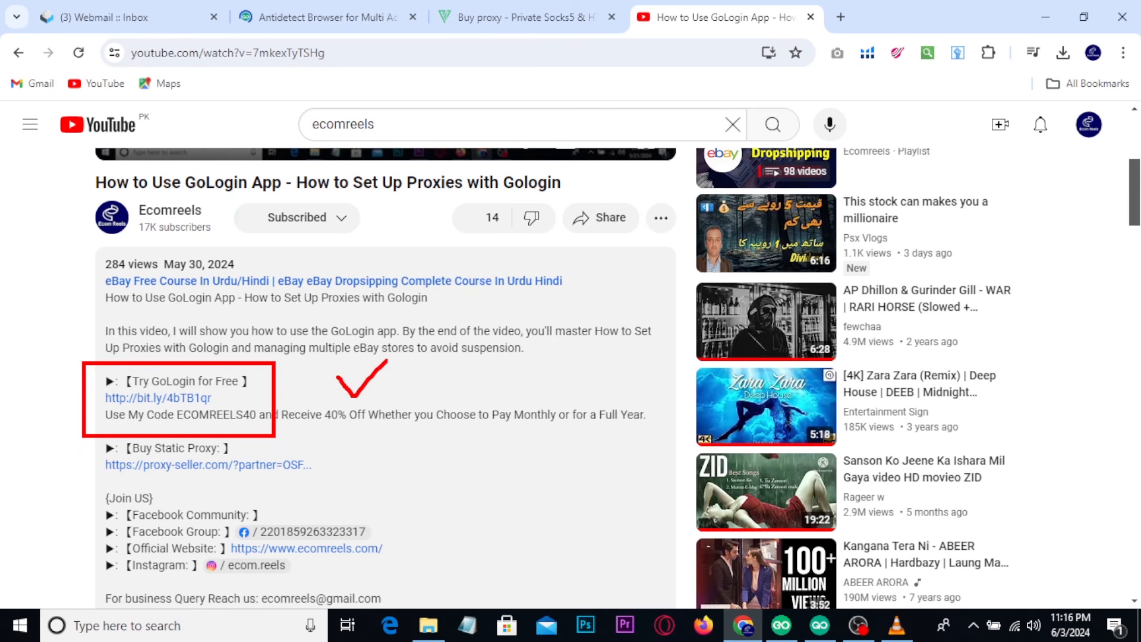
left_click(311, 17)
left_click(719, 5)
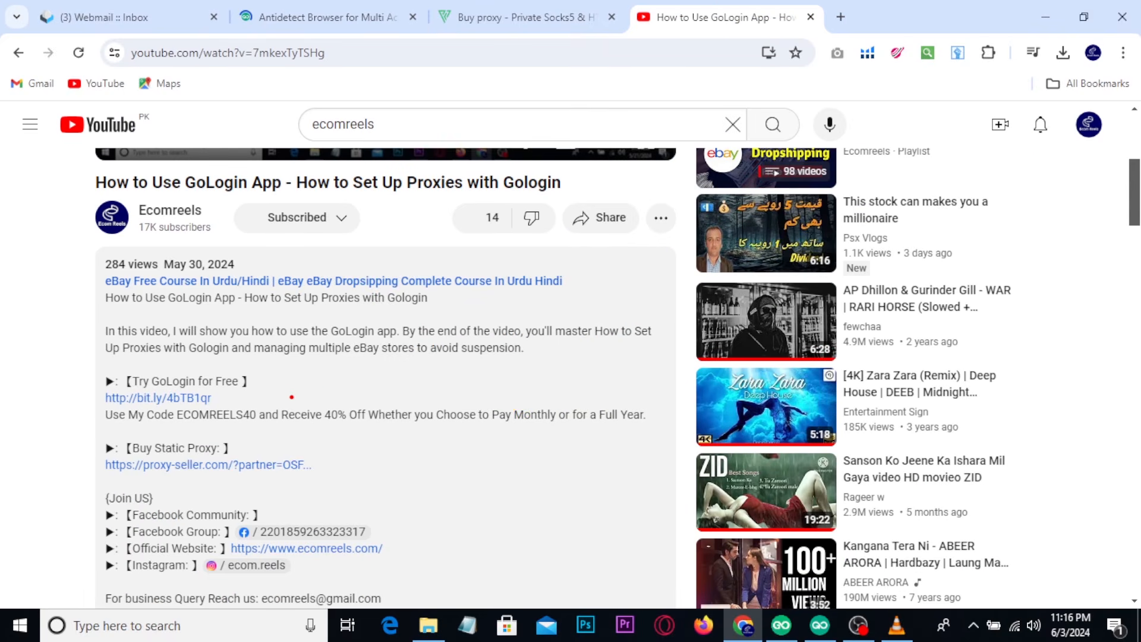
mouse_move(289, 395)
left_mouse_down()
mouse_move(378, 385)
mouse_move(340, 434)
mouse_move(178, 433)
mouse_move(209, 393)
mouse_move(291, 387)
left_mouse_up()
mouse_move(402, 374)
left_mouse_down()
mouse_move(412, 394)
mouse_move(446, 372)
left_mouse_up()
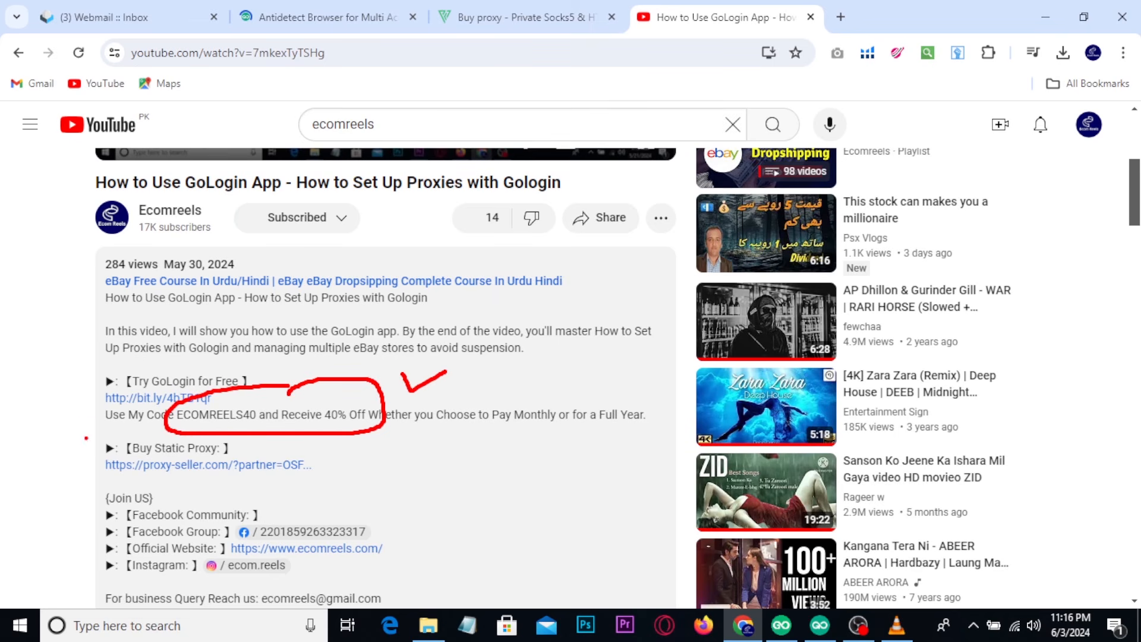
mouse_move(86, 438)
left_mouse_down()
mouse_move(238, 478)
mouse_move(330, 452)
left_mouse_up()
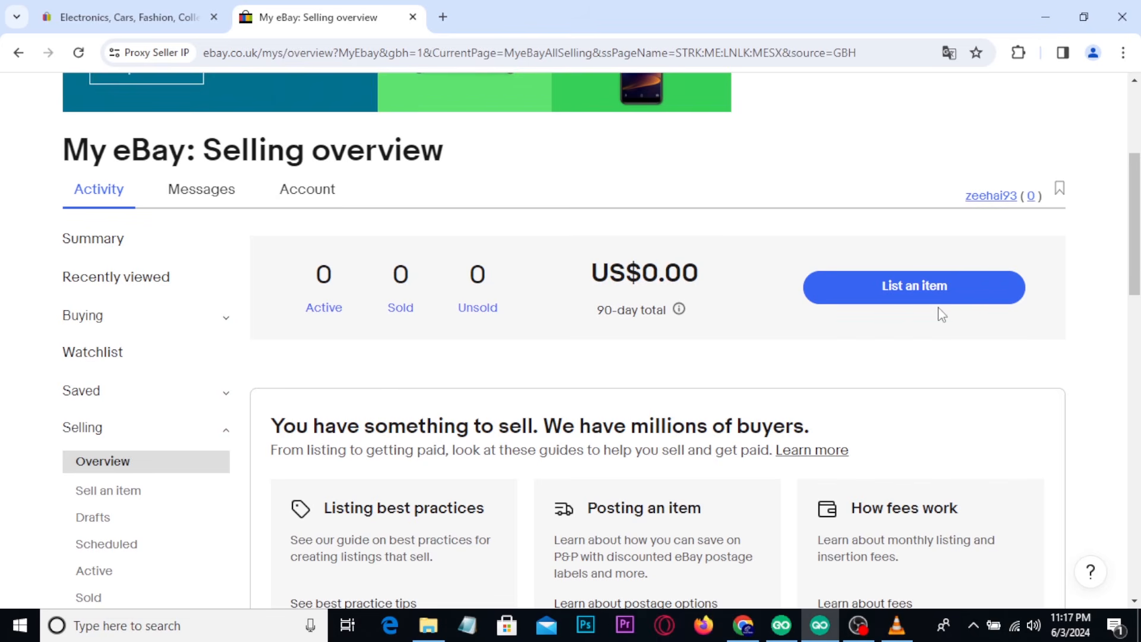
Step: Start a new listing by pasting the copied Amazon toothbrush title into eBay's listing search
left_click(930, 297)
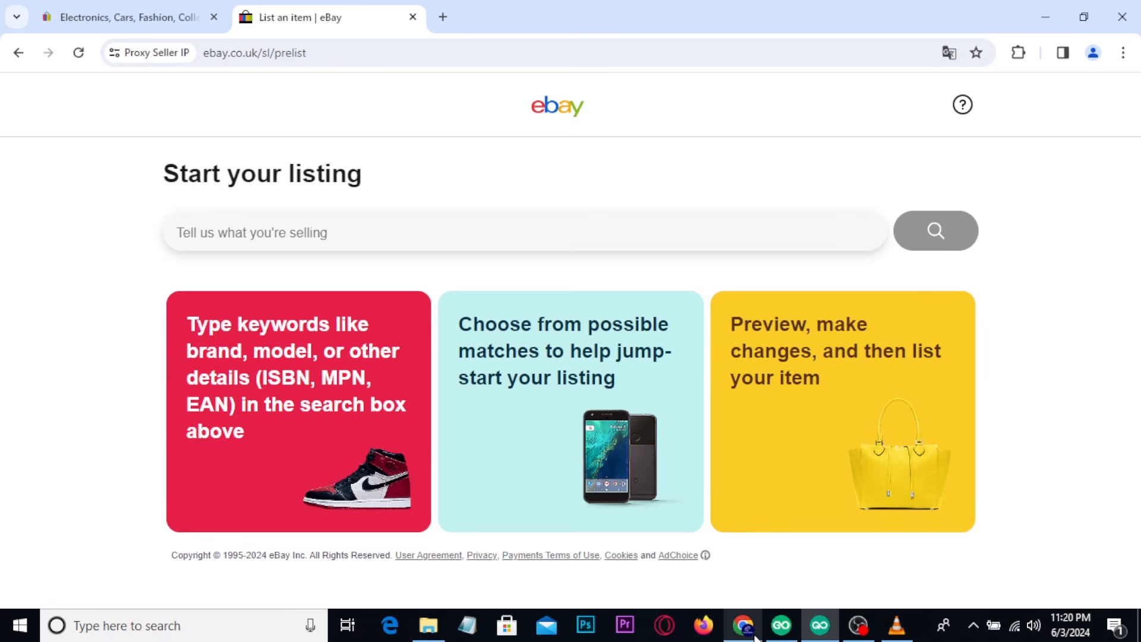
left_click(755, 638)
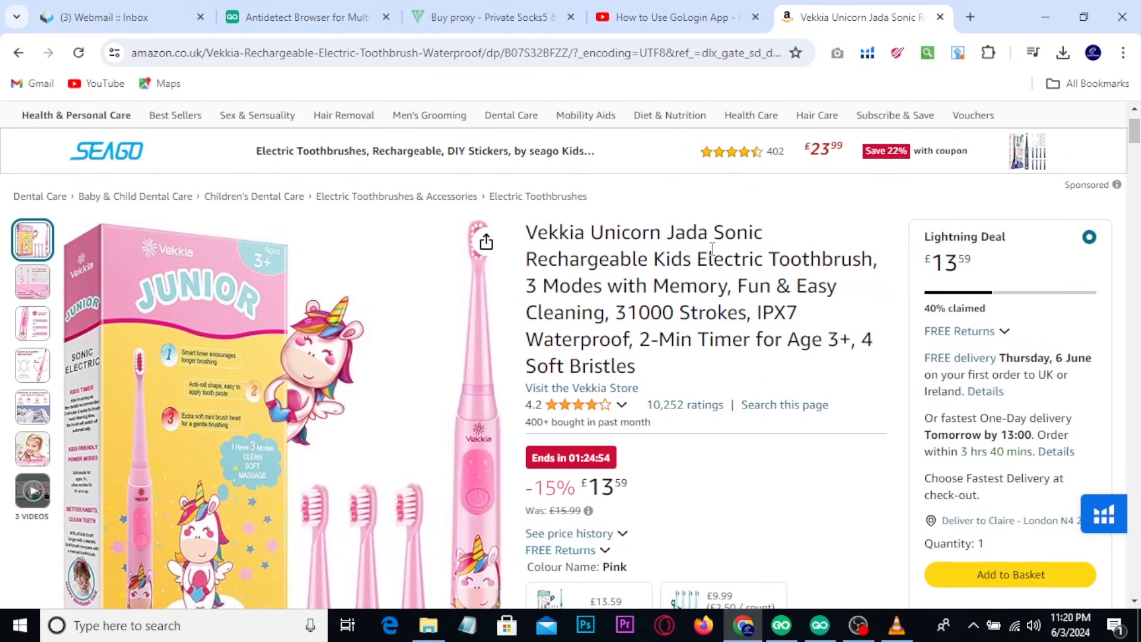
left_click_drag(527, 260, 725, 287)
key("ctrl+c")
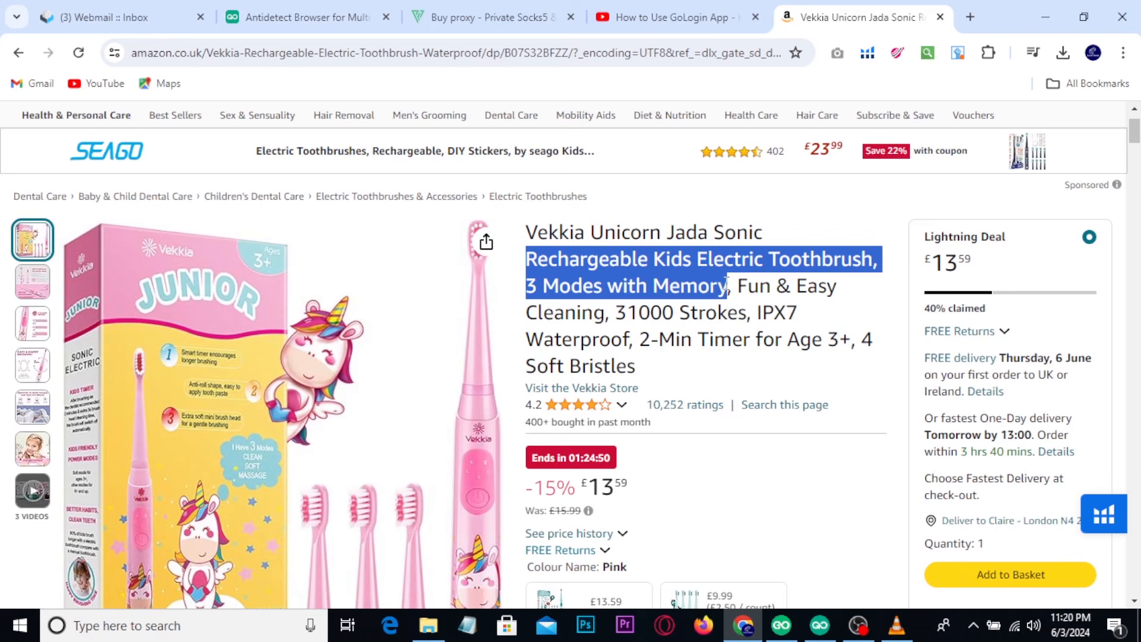
left_click(819, 625)
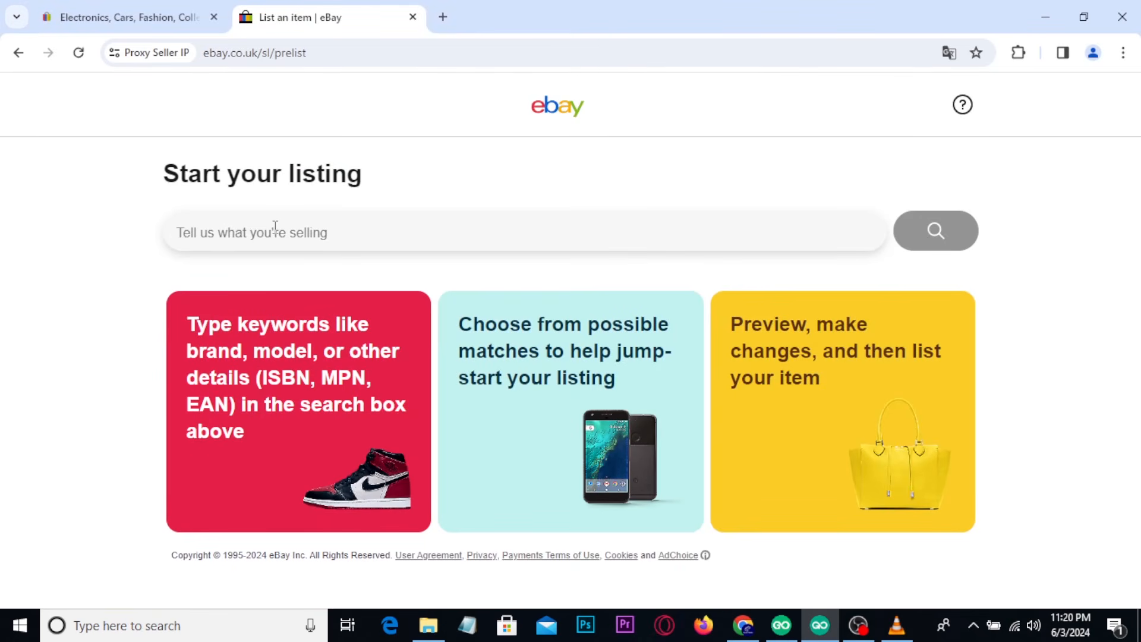
key("ctrl+v")
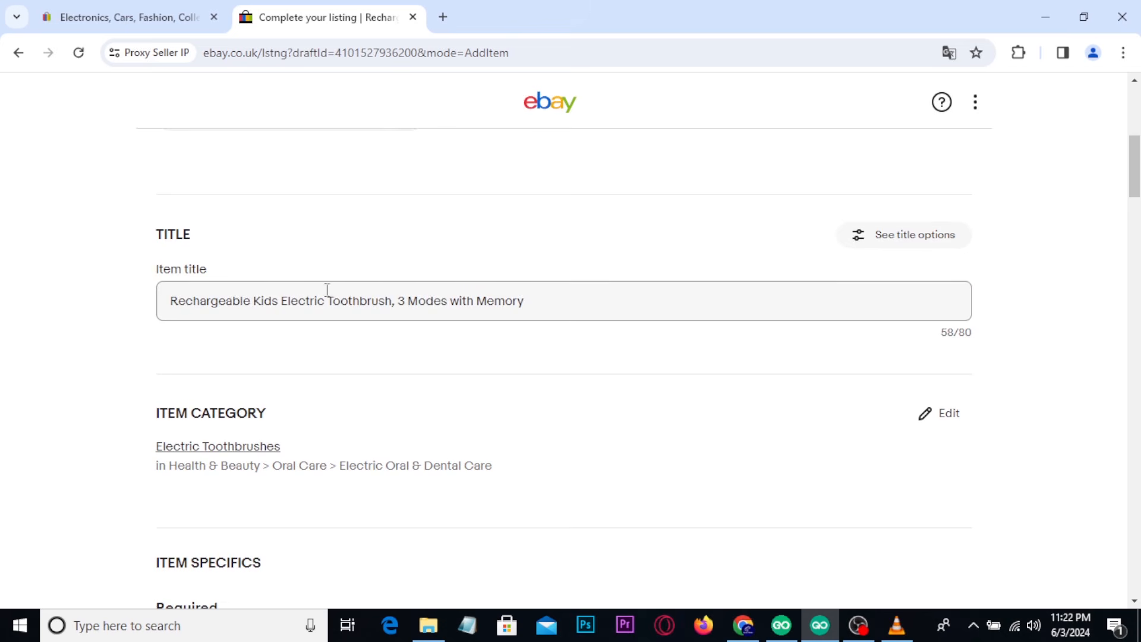
scroll(438, 395, "up", 7)
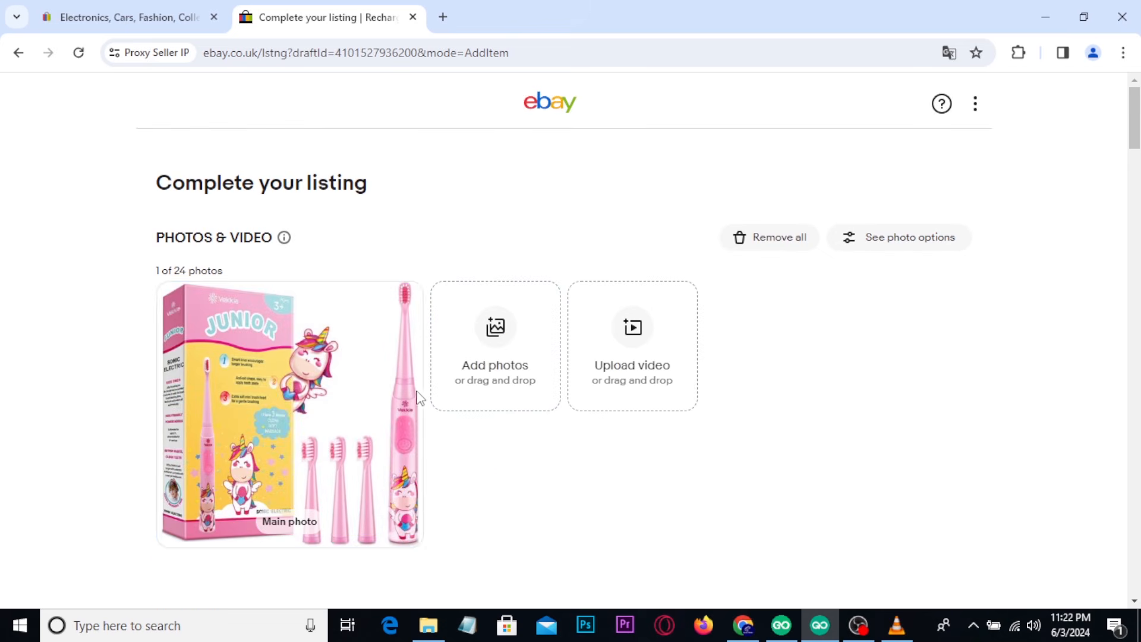
left_click(746, 623)
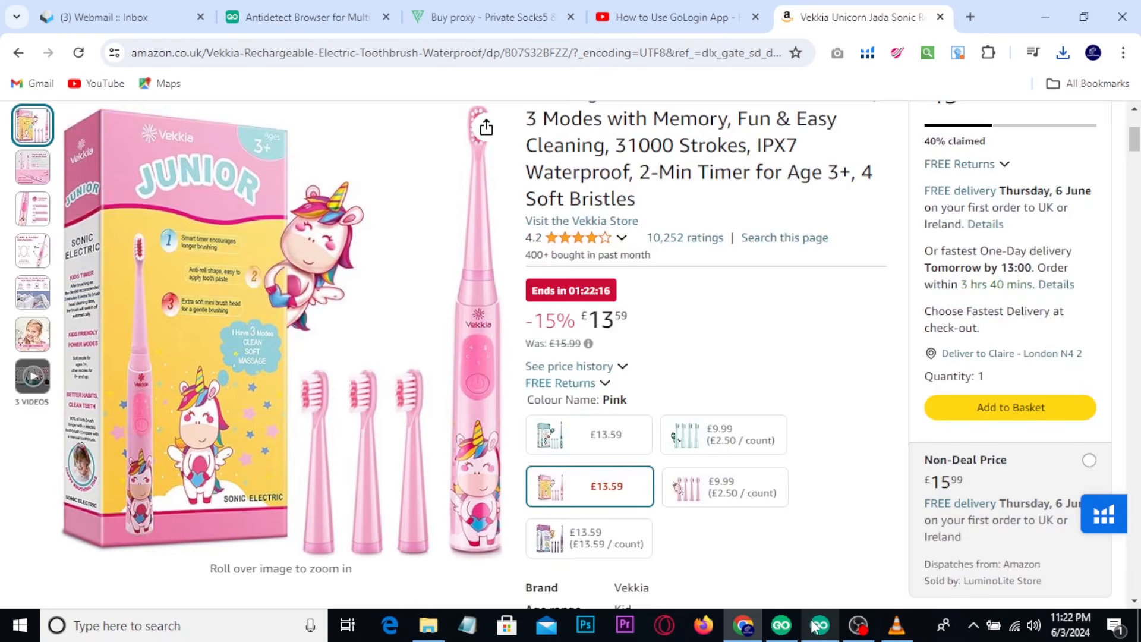
left_click(820, 624)
scroll(562, 458, "down", 10)
scroll(564, 458, "down", 15)
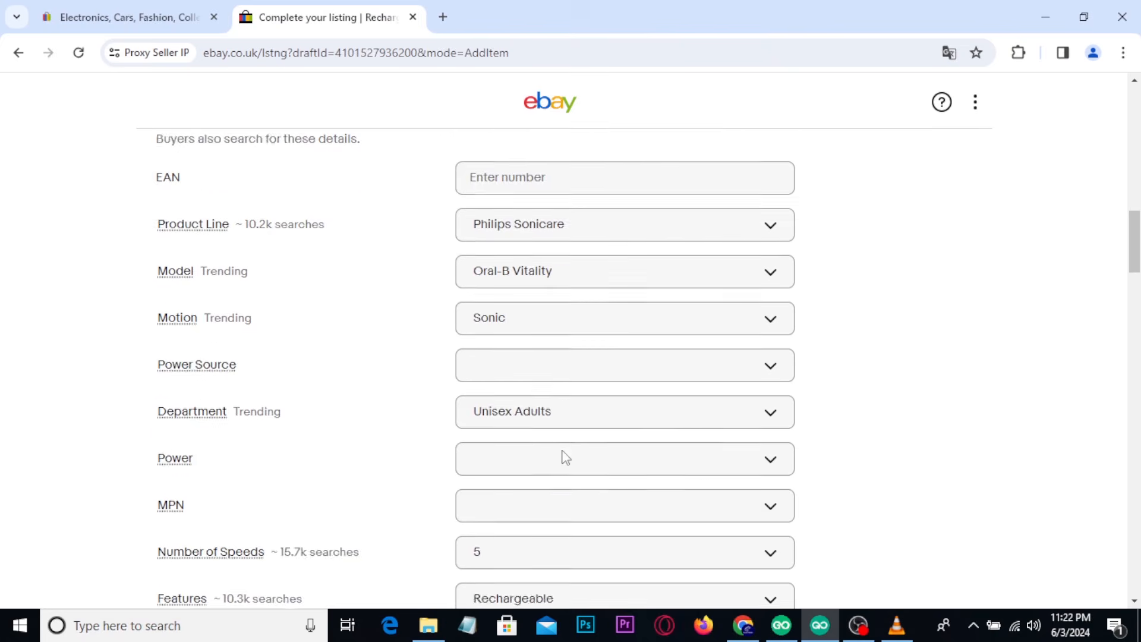
scroll(494, 440, "down", 5)
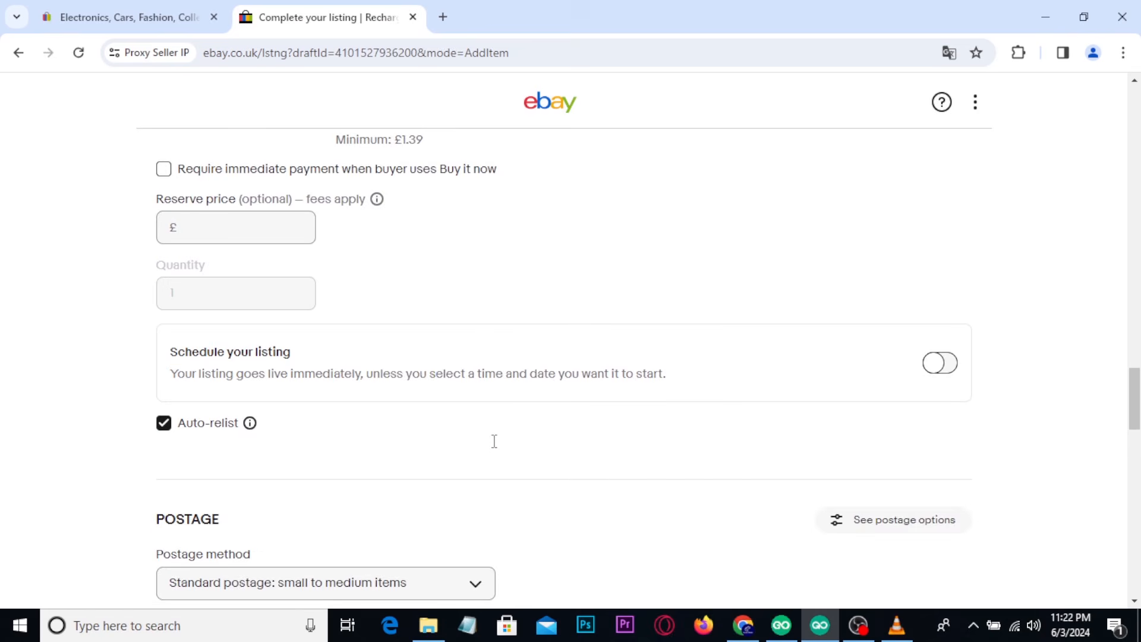
scroll(494, 440, "up", 4)
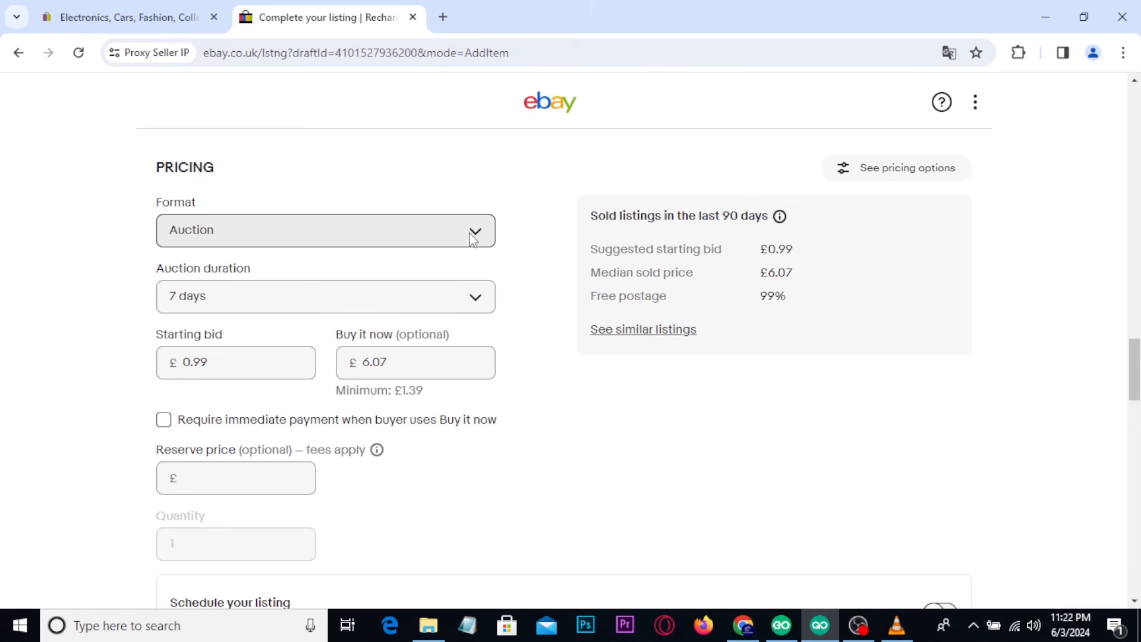
Step: Switch the listing format to Buy it now at £21.99, quantity 1, with offers allowed
left_click(472, 239)
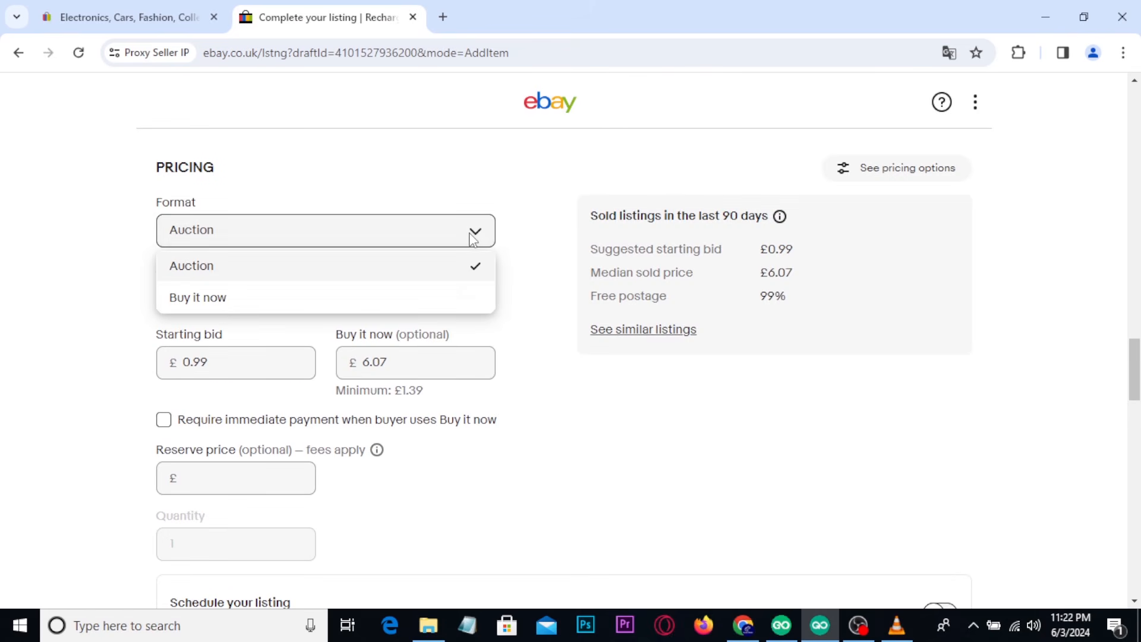
left_click(194, 300)
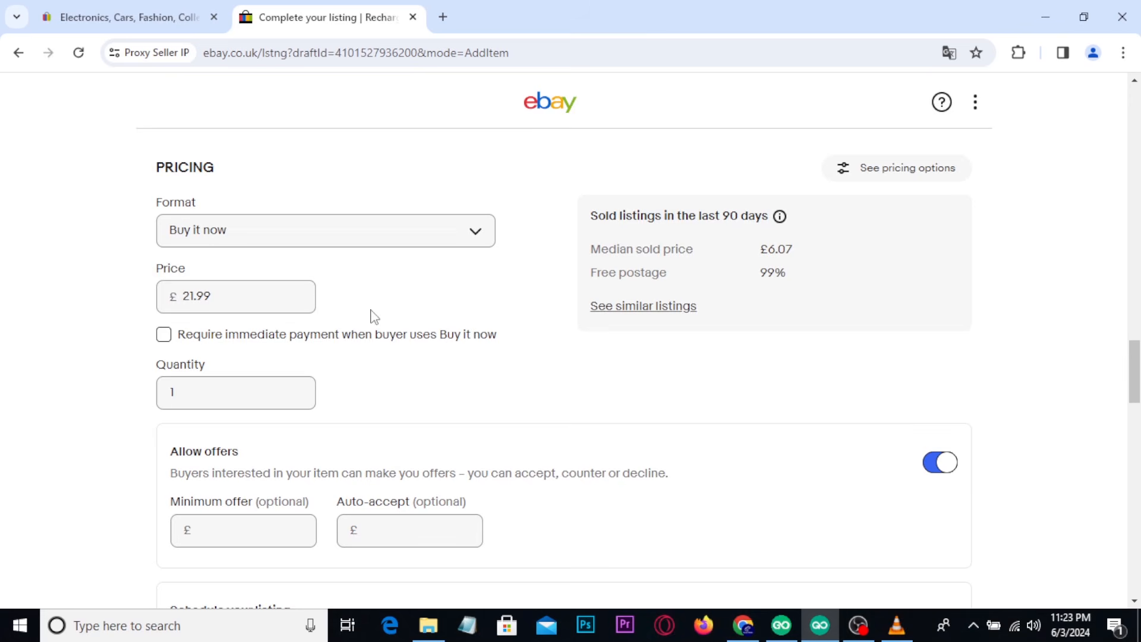
scroll(371, 315, "down", 1)
scroll(810, 331, "down", 3)
scroll(811, 331, "up", 2)
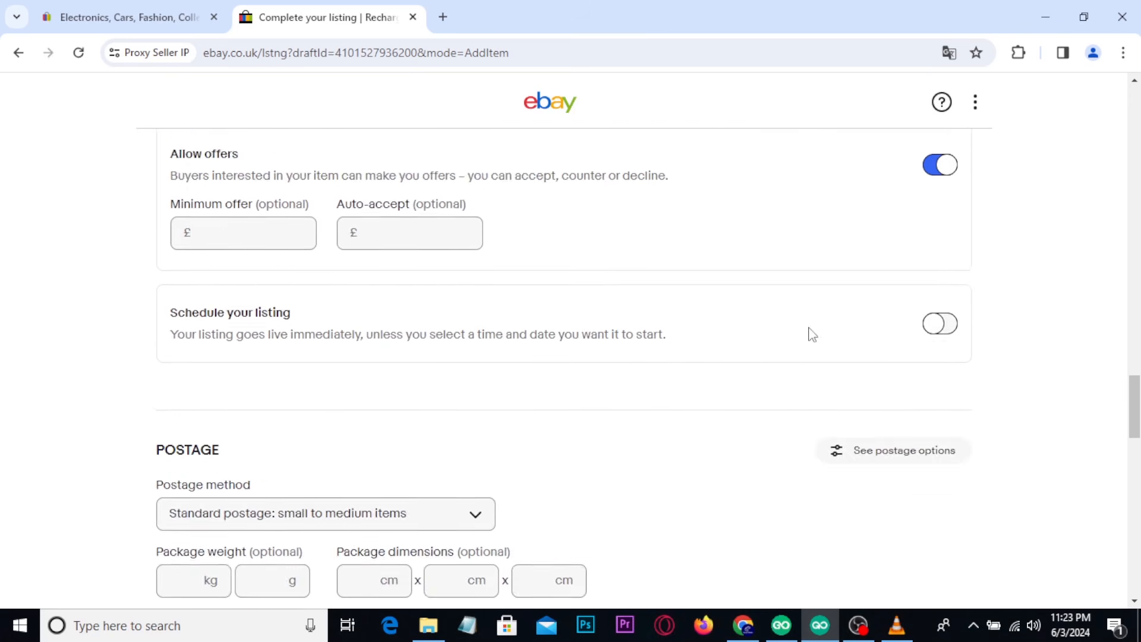
scroll(707, 360, "down", 5)
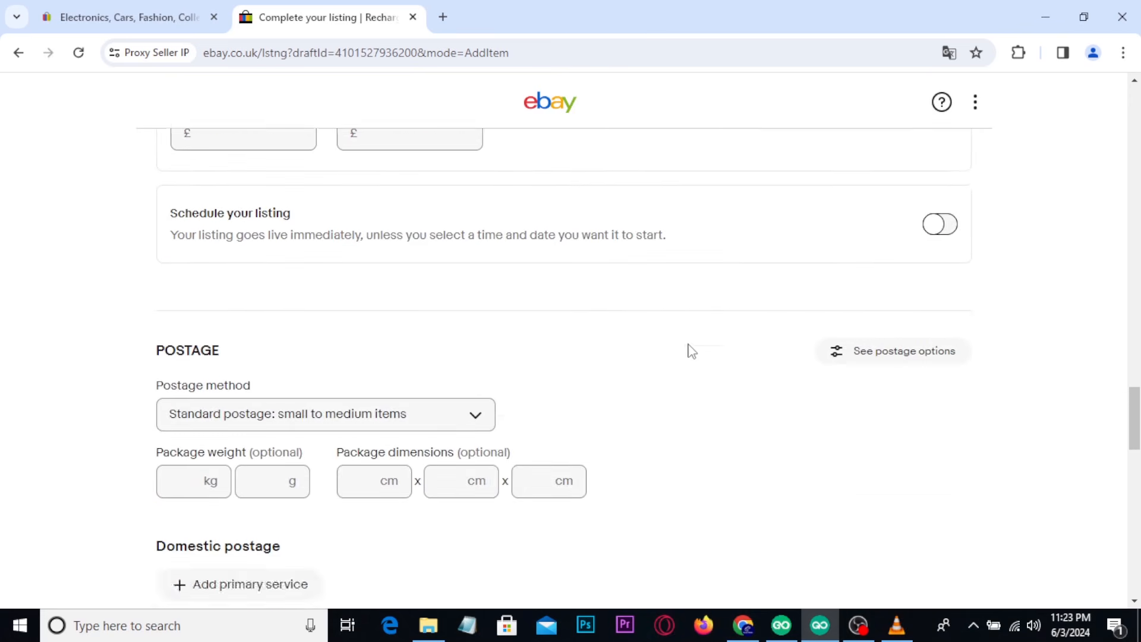
scroll(691, 356, "down", 9)
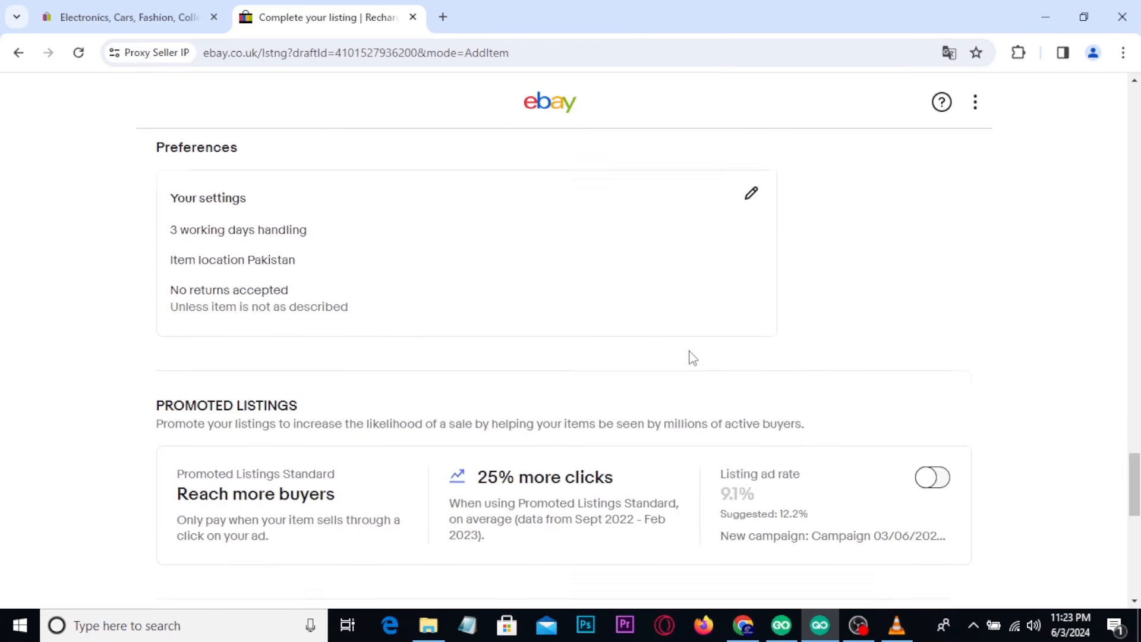
scroll(692, 357, "down", 3)
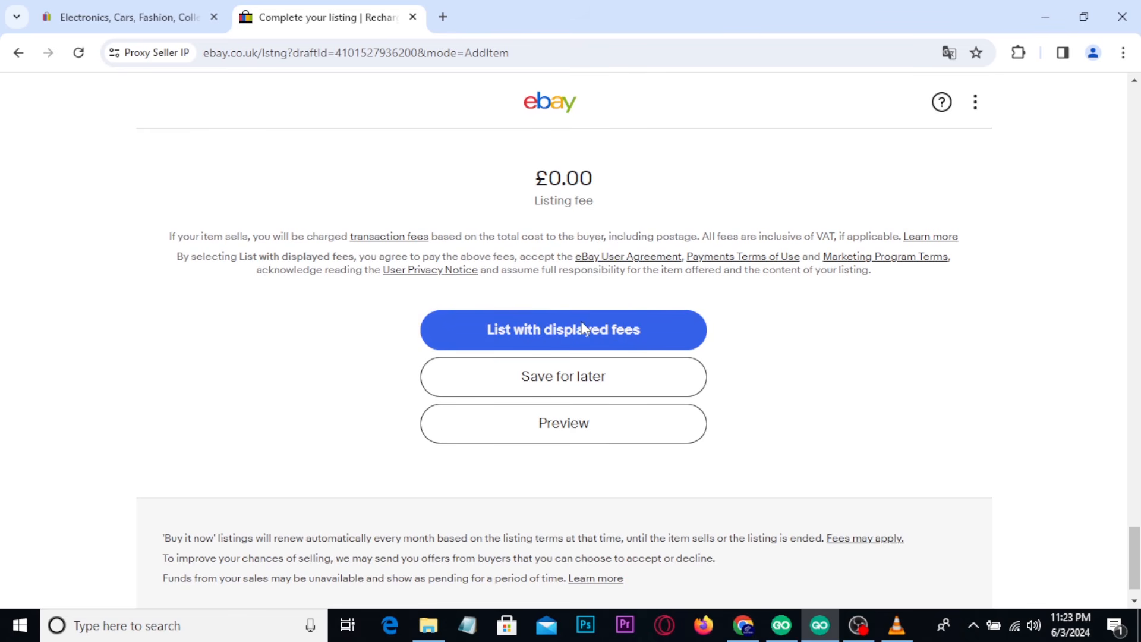
Step: Try listing the item, then fill in the missing item location city with 'laho'
left_click(550, 326)
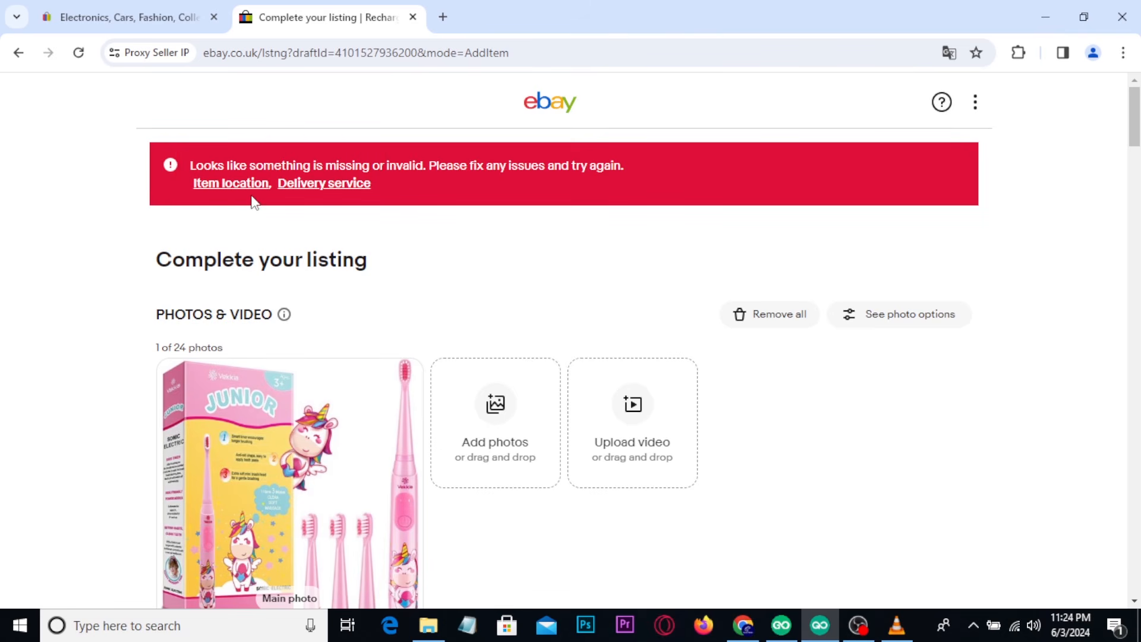
left_click(234, 184)
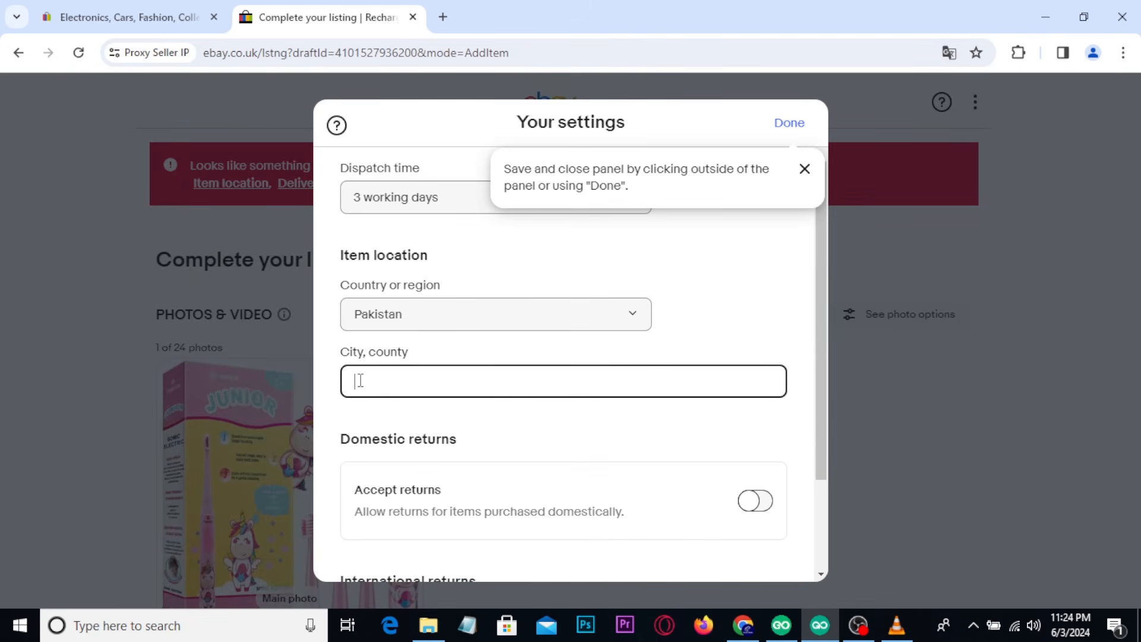
type("lahore")
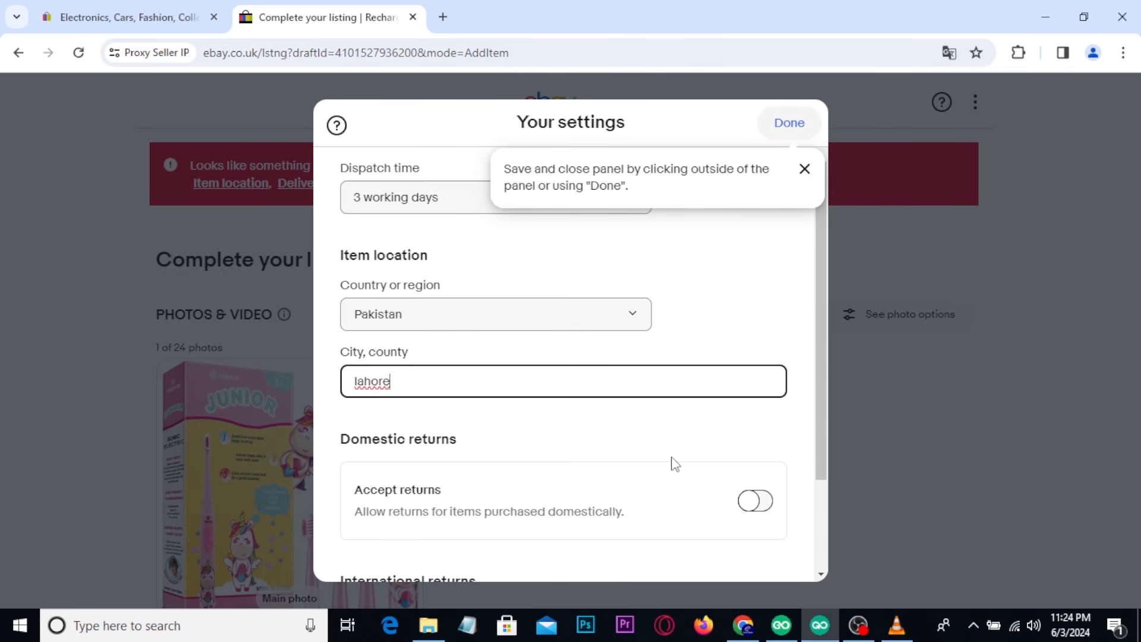
Step: Accept domestic returns within 30 days, buyer paying postage, leaving international returns off
scroll(669, 416, "down", 2)
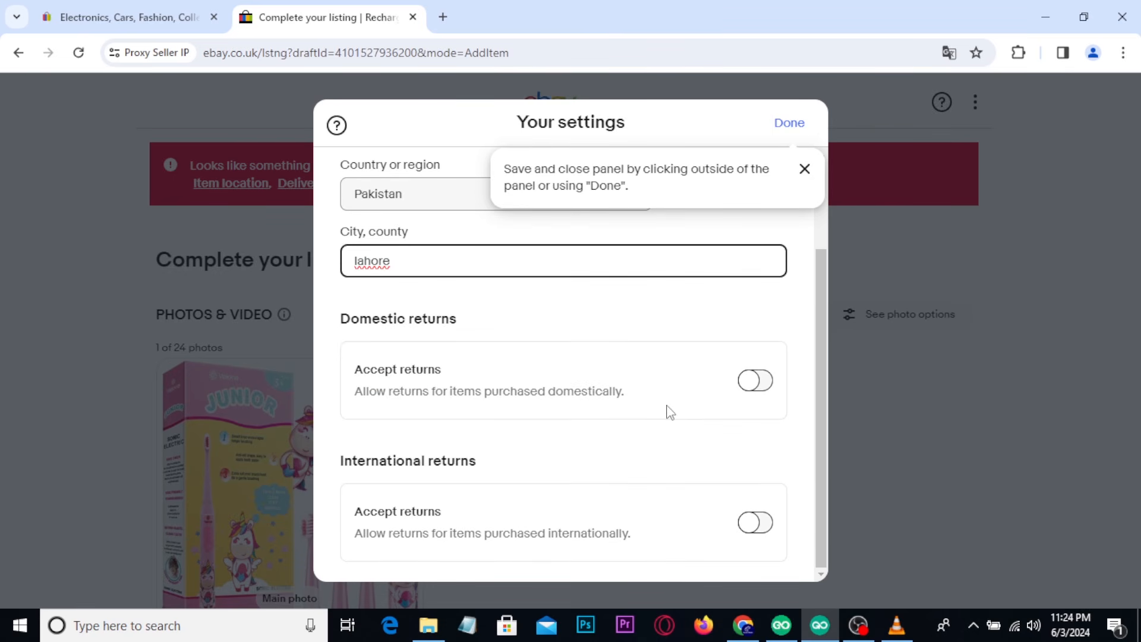
left_click(755, 381)
scroll(562, 388, "down", 2)
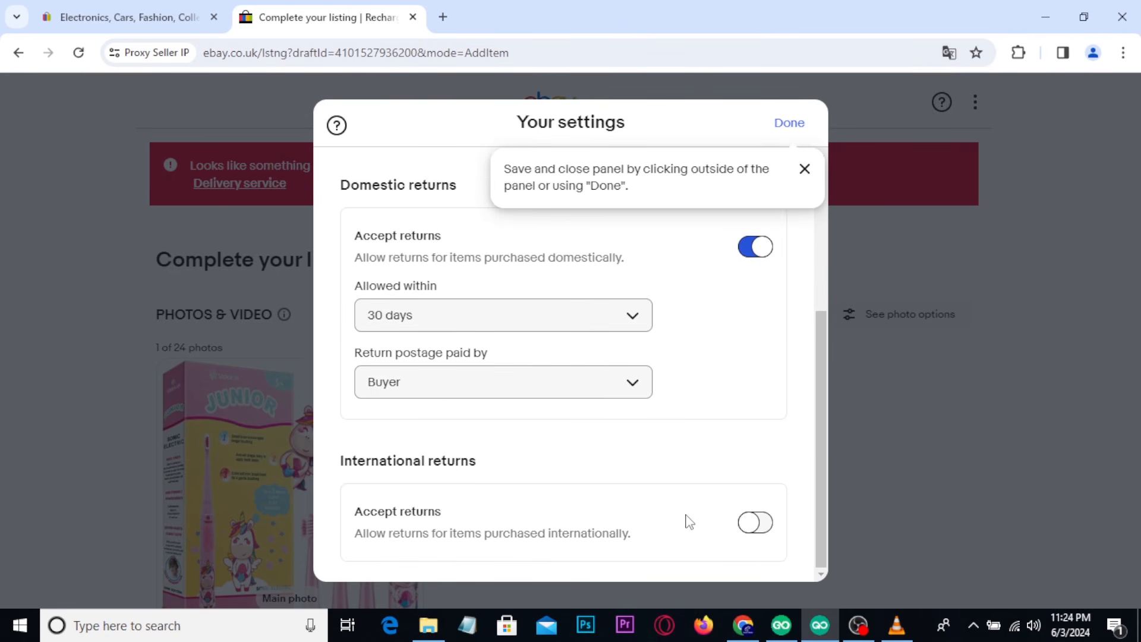
left_click(766, 525)
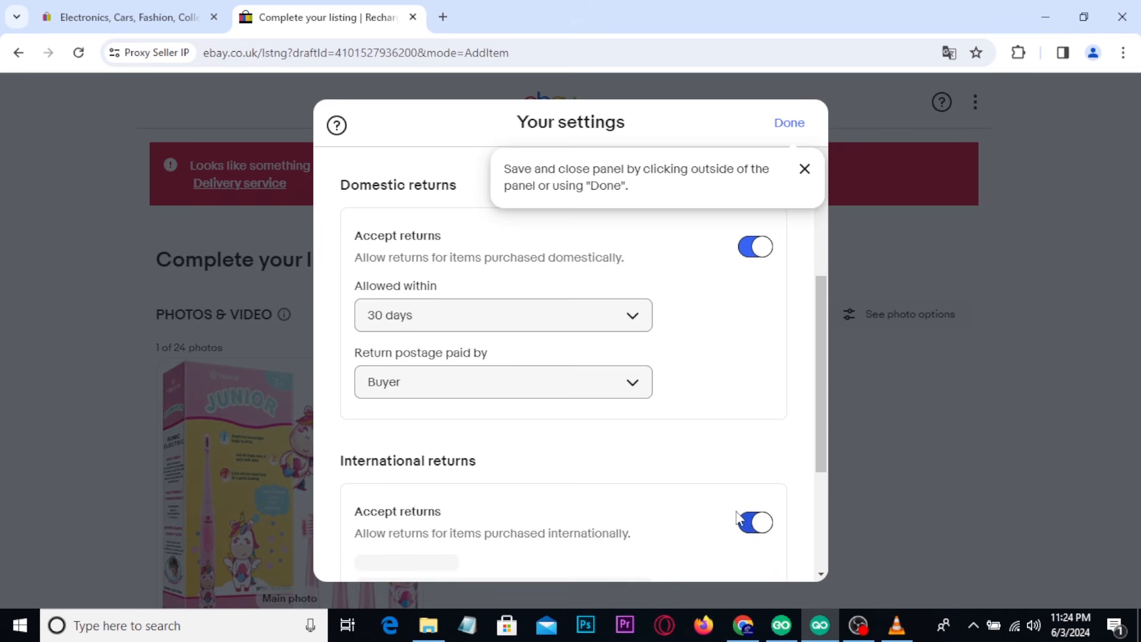
left_click(766, 524)
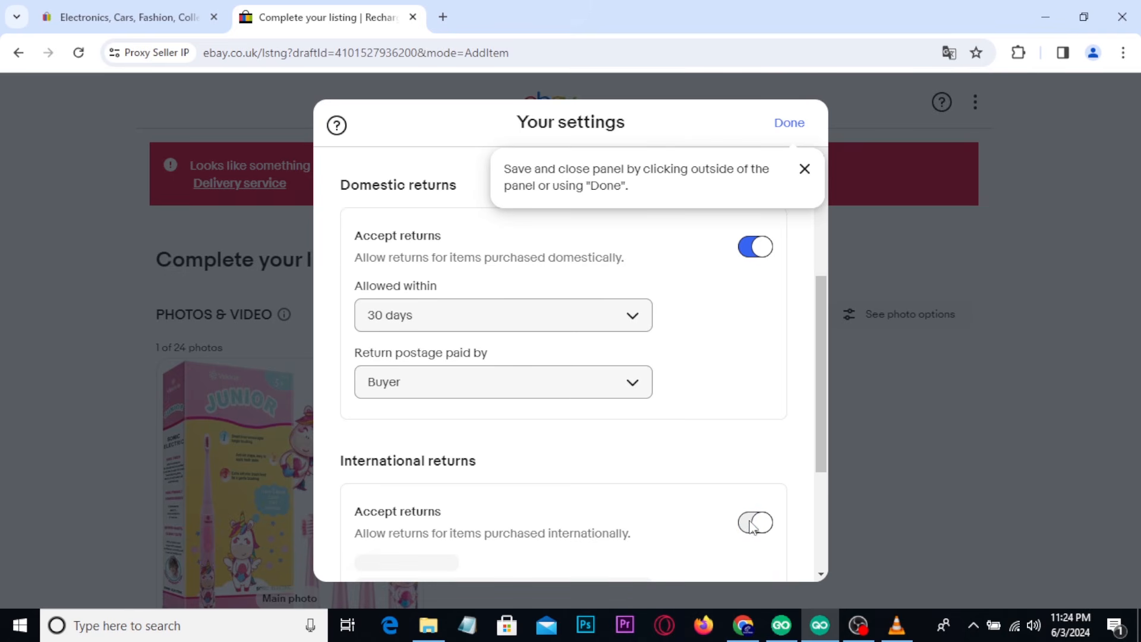
left_click(783, 126)
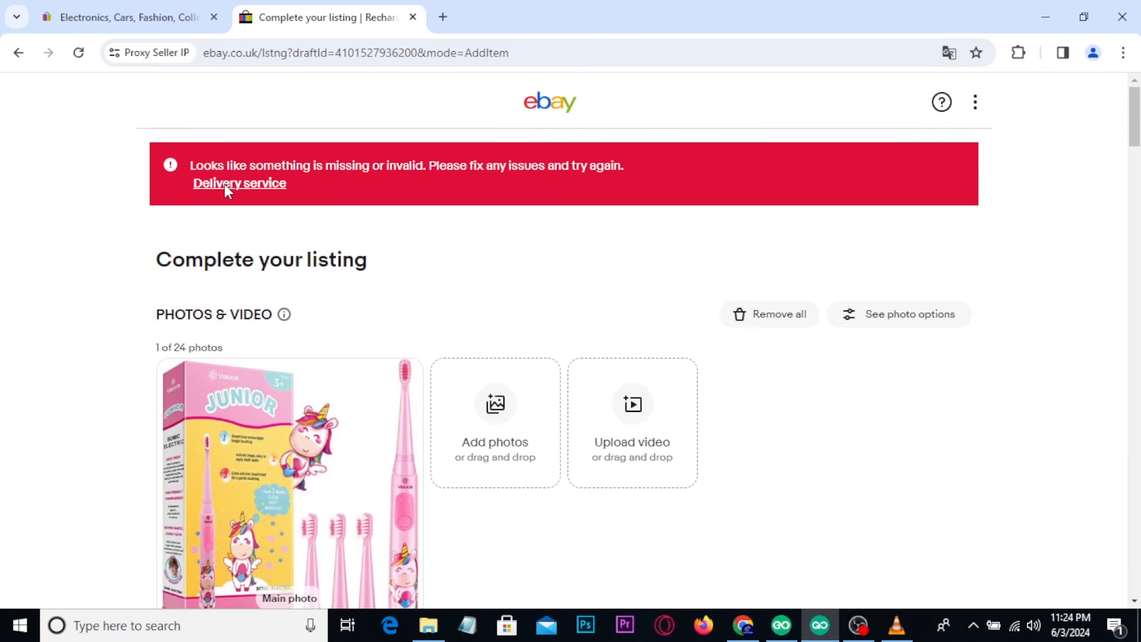
Step: Jump to the Postage section flagged as missing a valid delivery service
left_click(224, 184)
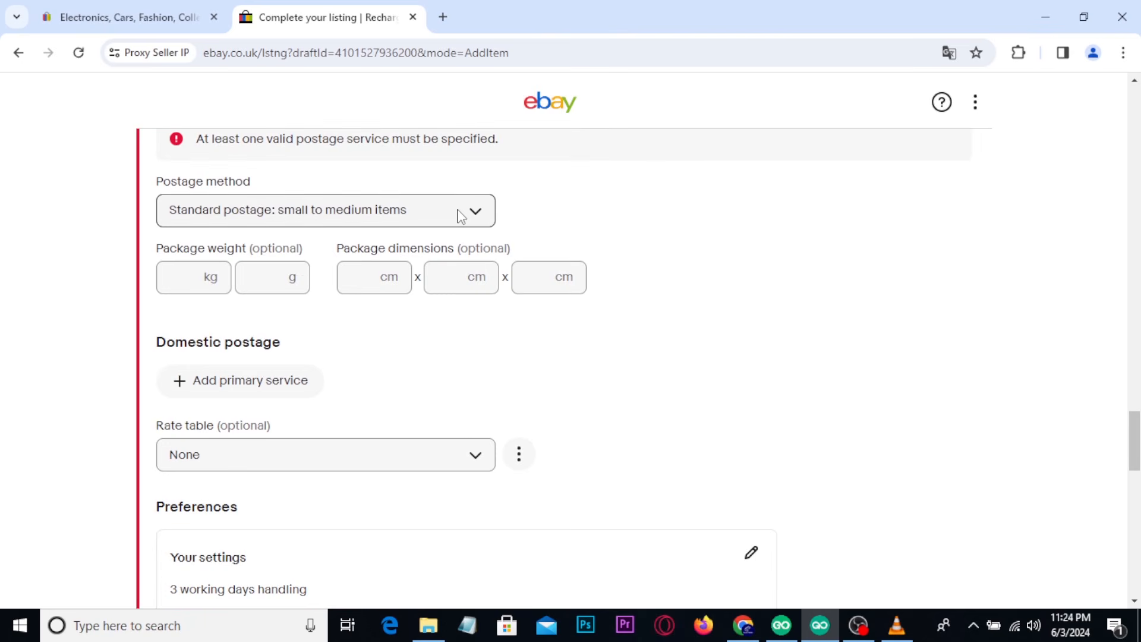
scroll(765, 458, "up", 2)
scroll(755, 459, "down", 1)
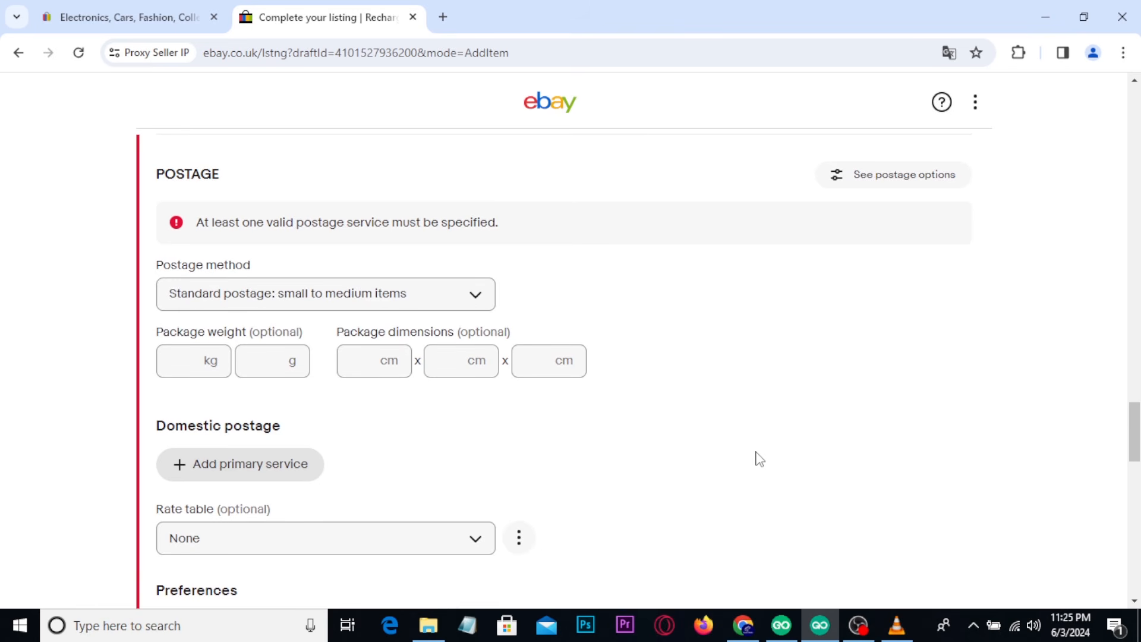
scroll(759, 459, "down", 1)
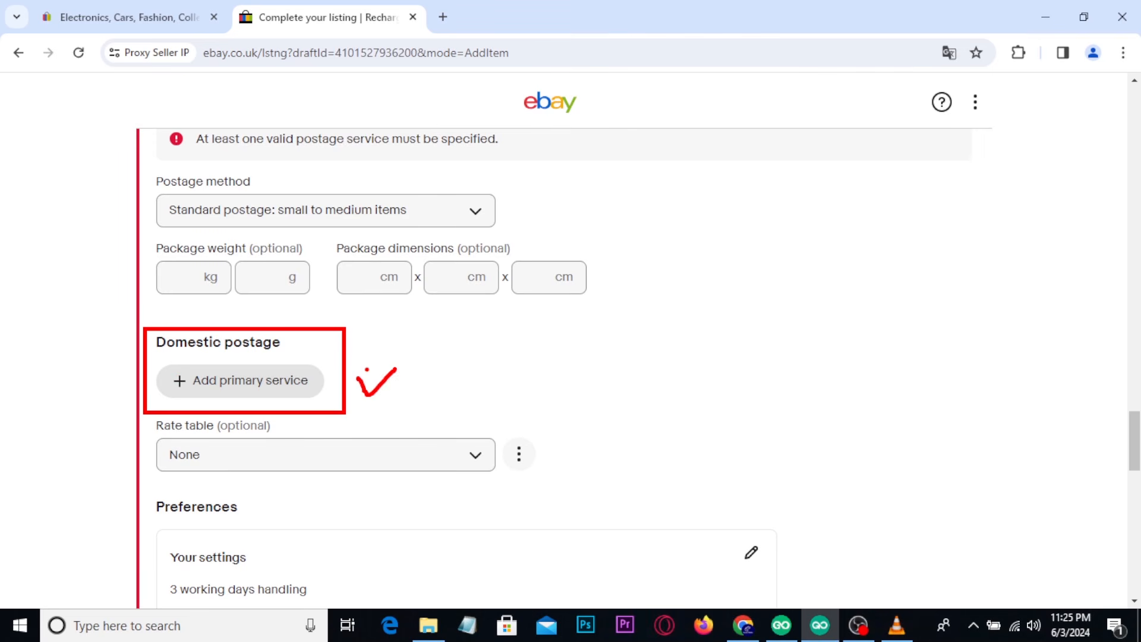
Step: Add Standard Delivery from outside UK (4 - 10 working days) as the primary postage service
left_click(238, 390)
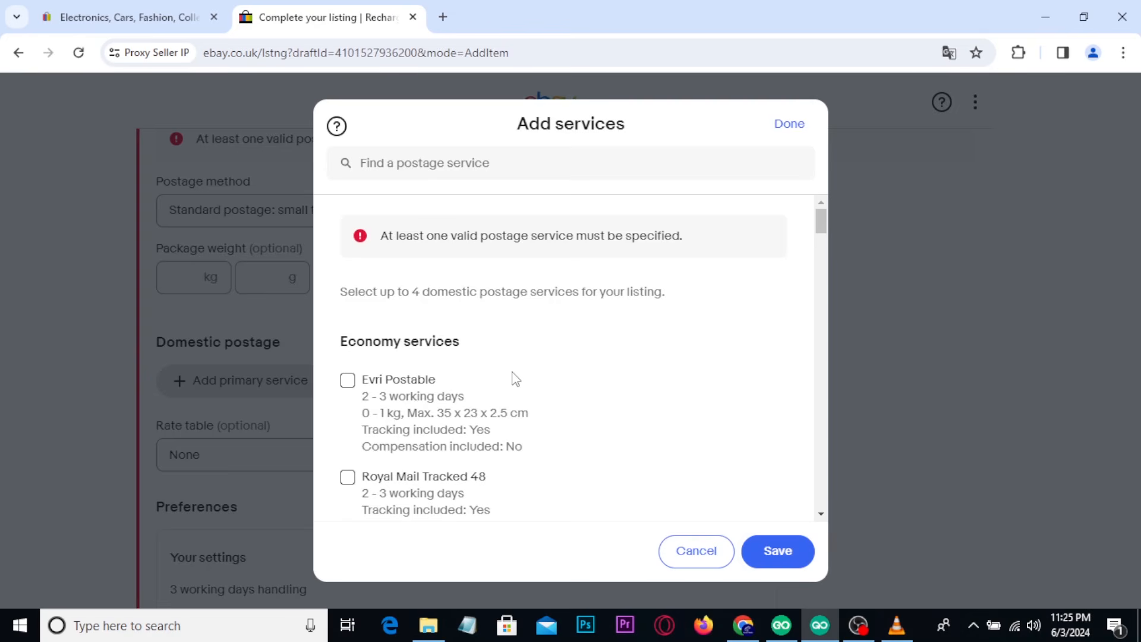
scroll(532, 364, "down", 10)
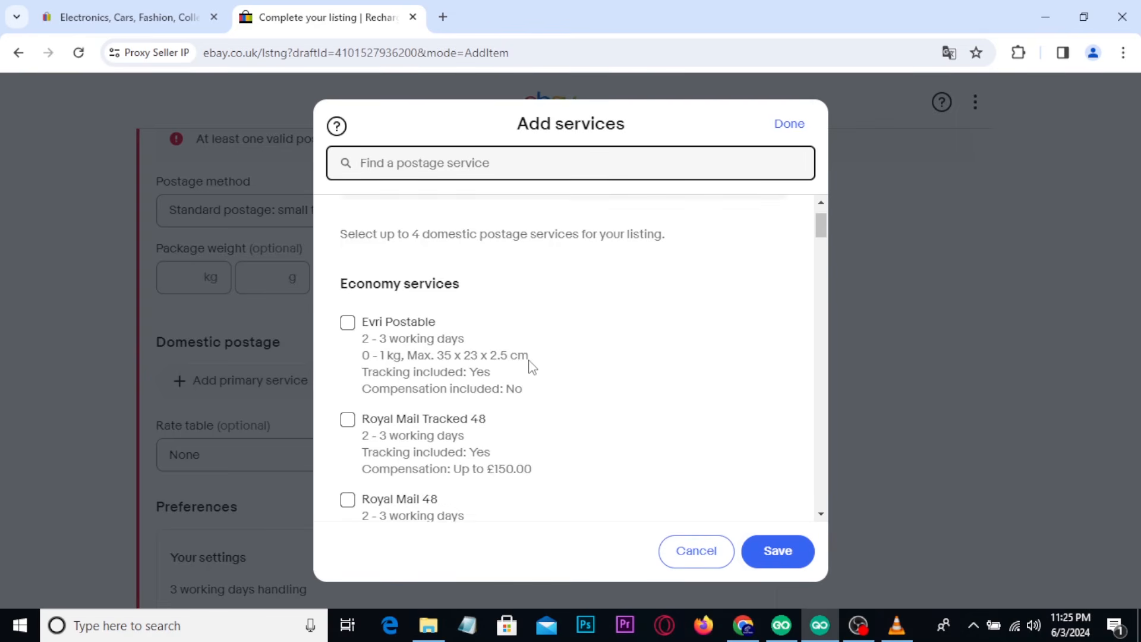
scroll(532, 364, "down", 5)
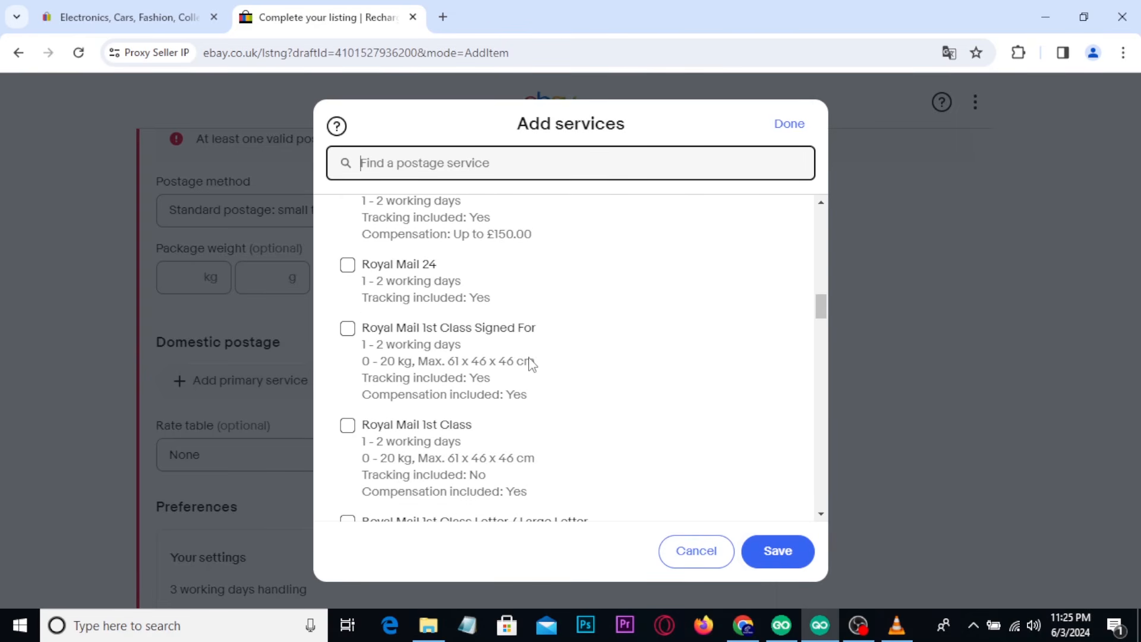
scroll(531, 363, "down", 15)
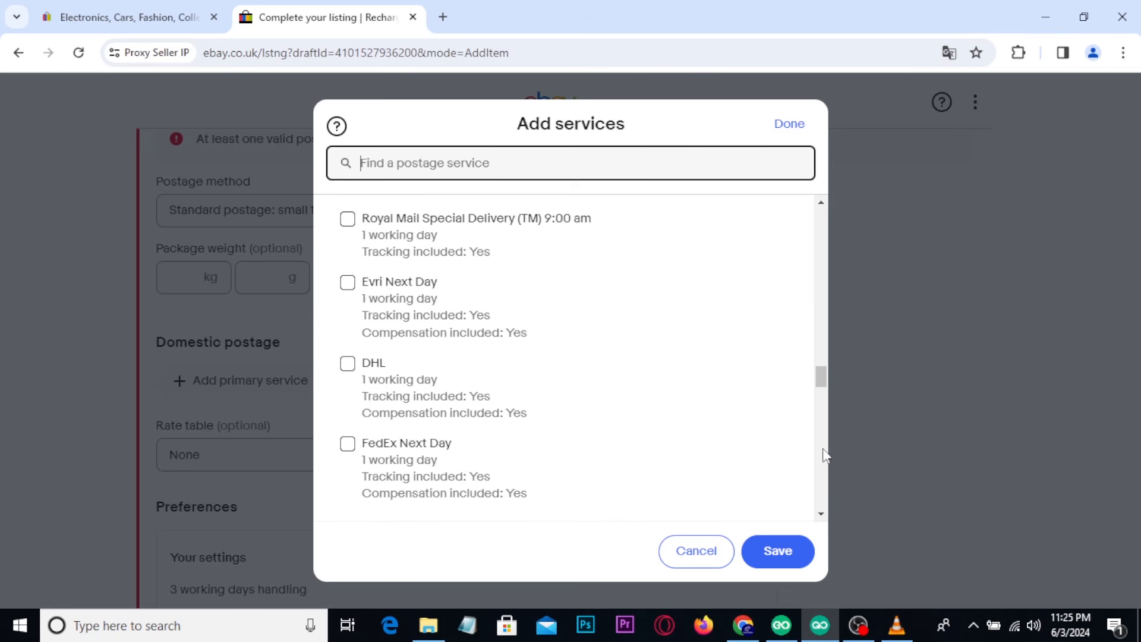
scroll(484, 408, "down", 9)
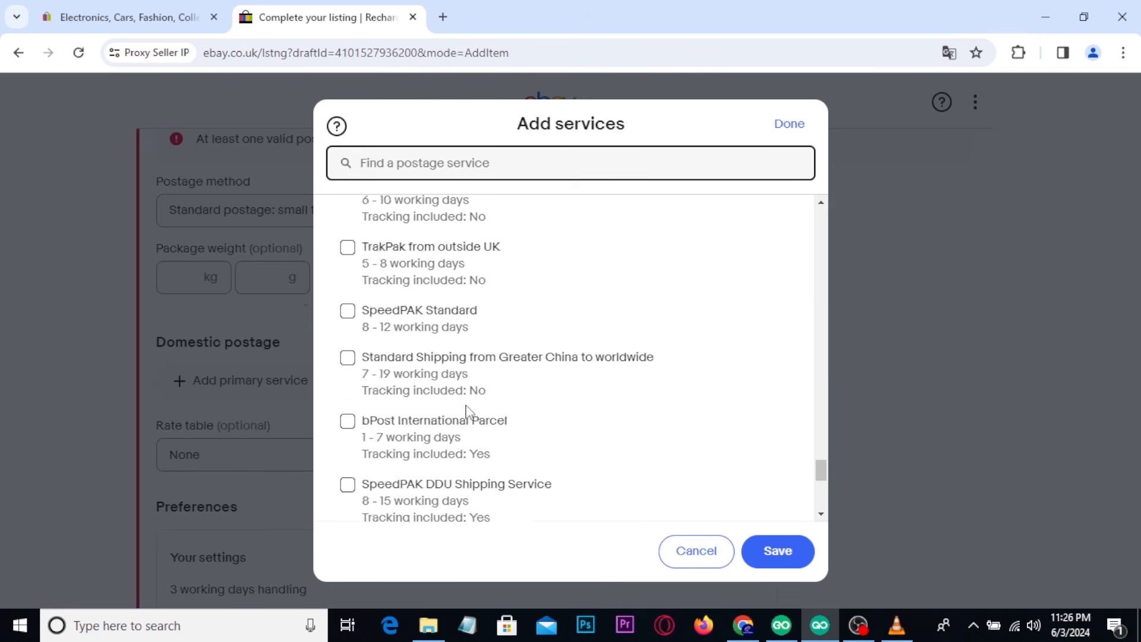
scroll(469, 410, "down", 3)
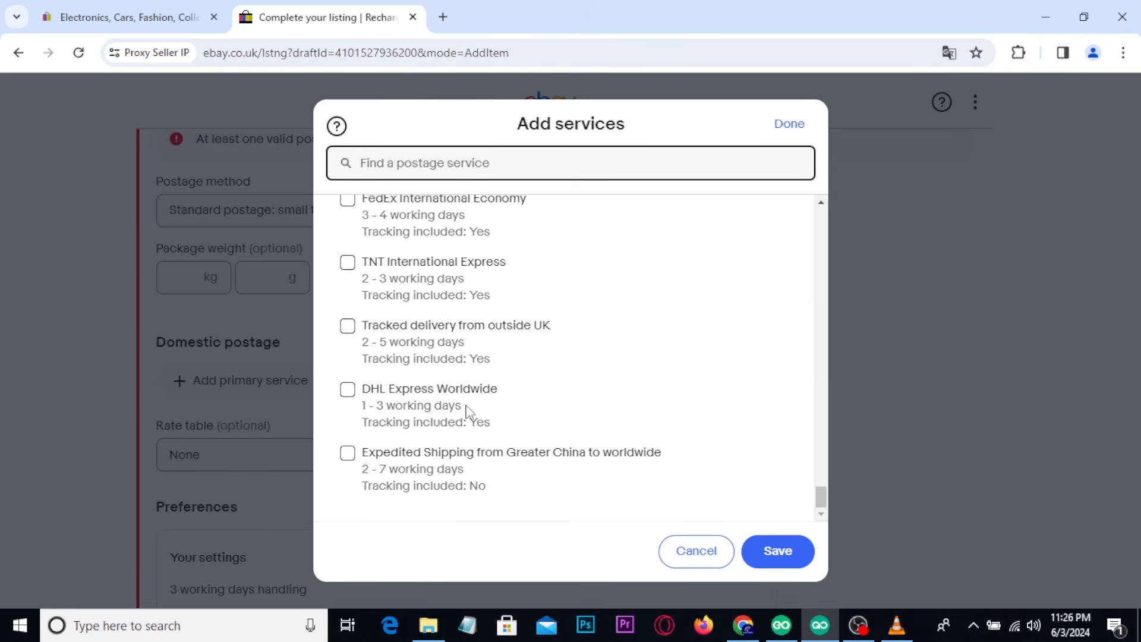
scroll(469, 411, "up", 4)
type("Standard Delivery from outside UK")
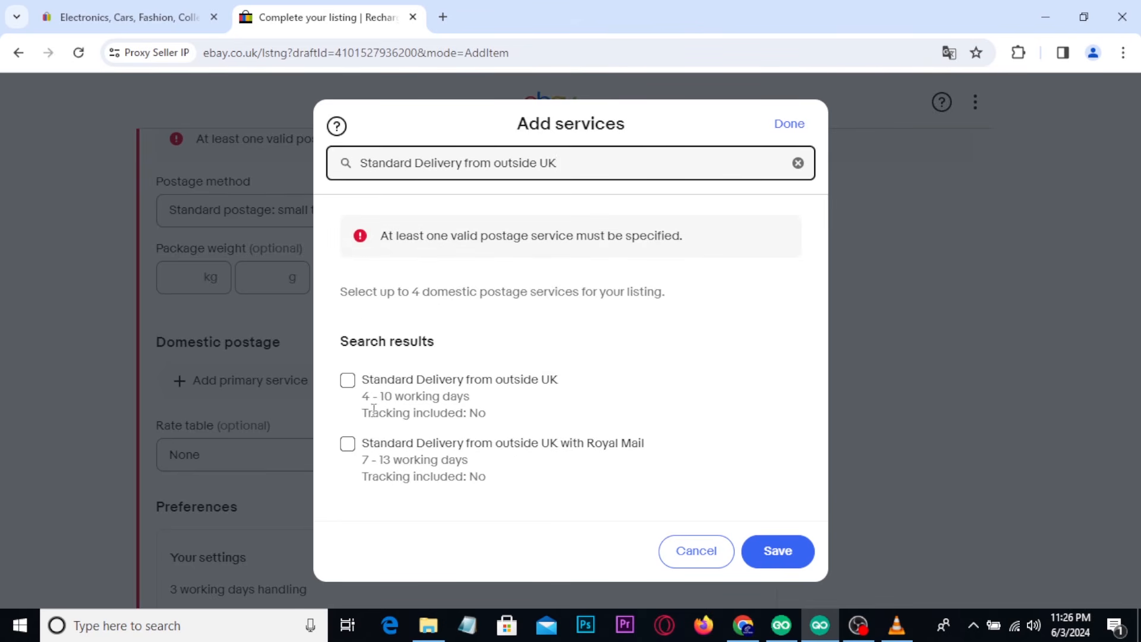
left_click_drag(364, 397, 417, 402)
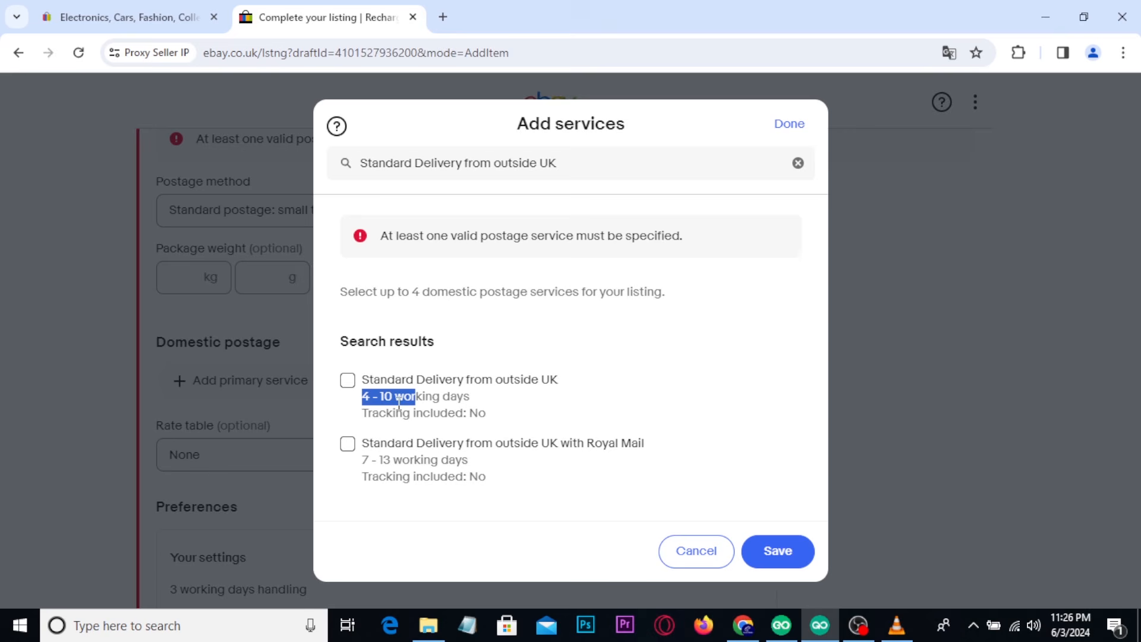
left_click(337, 382)
left_click(348, 381)
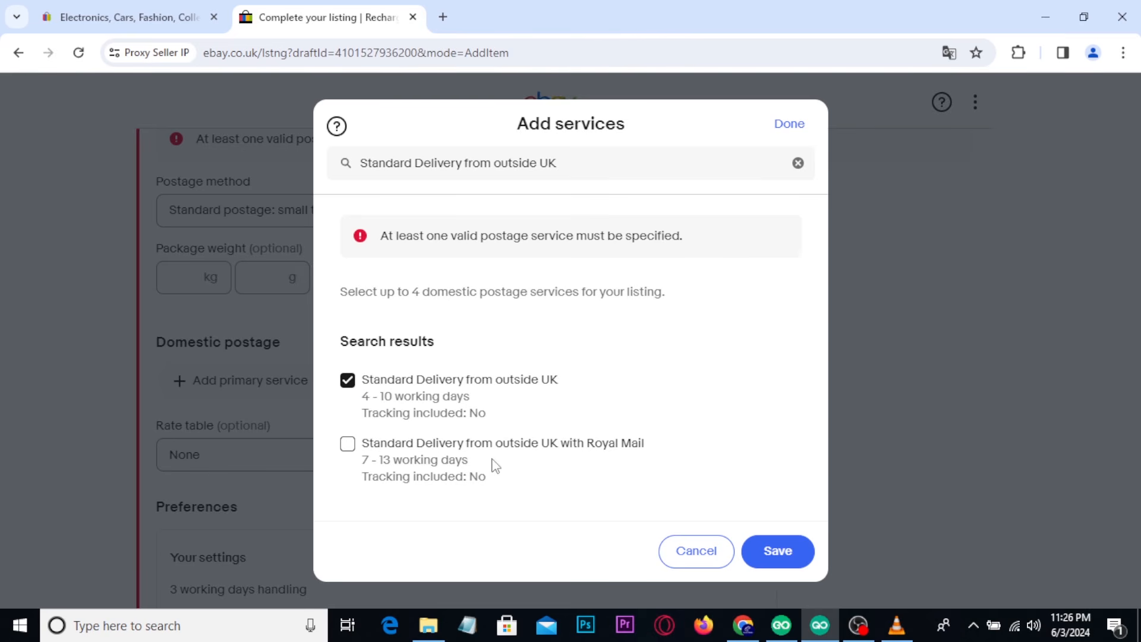
left_click(778, 551)
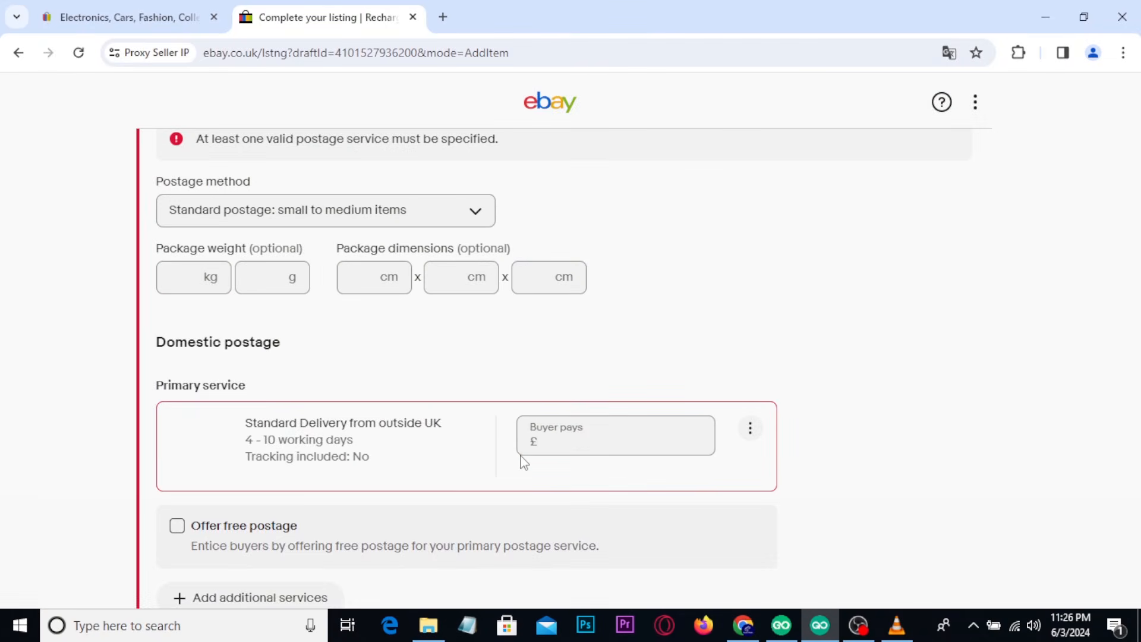
Step: Offer free postage on the primary domestic service so buyers pay £0.00, then review the £0.00 listing fee
scroll(520, 463, "down", 2)
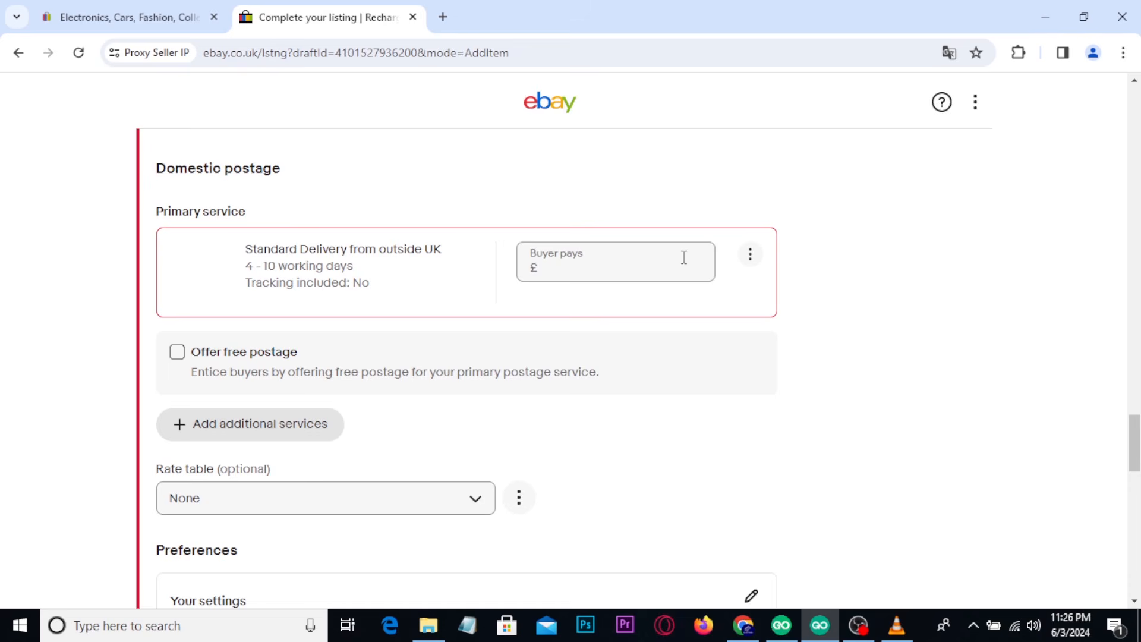
scroll(535, 356, "up", 1)
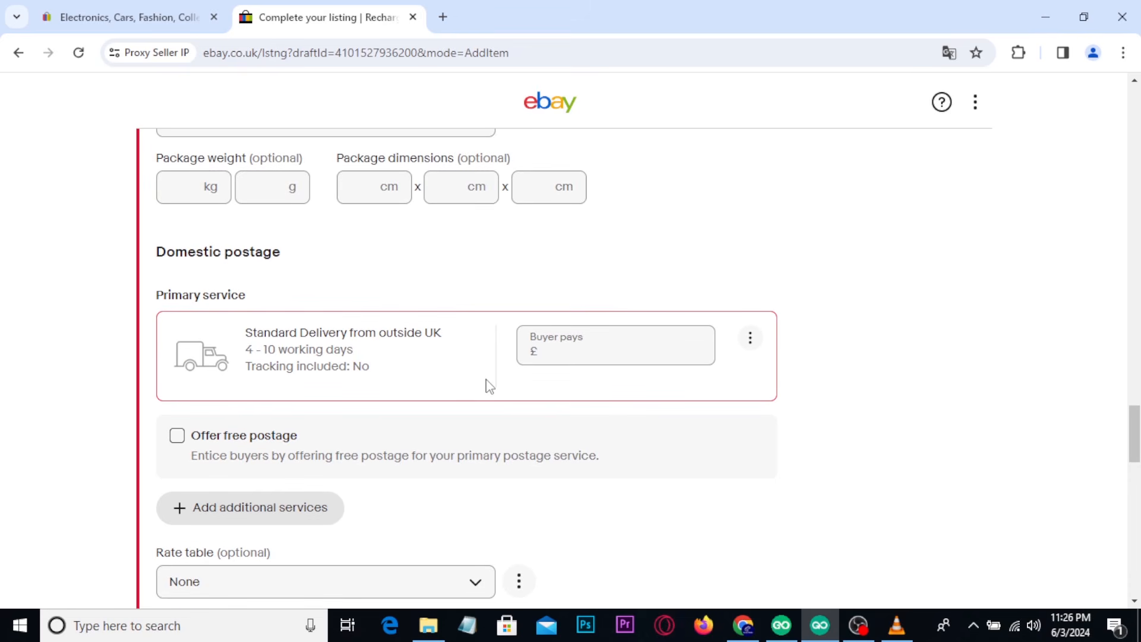
scroll(487, 387, "down", 1)
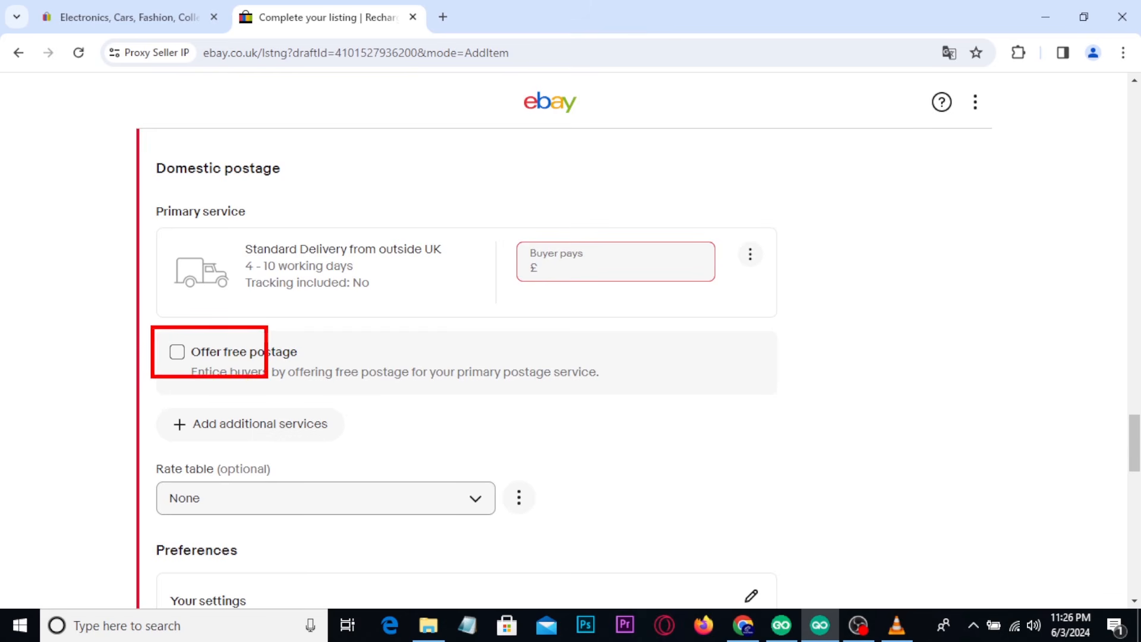
left_click(180, 357)
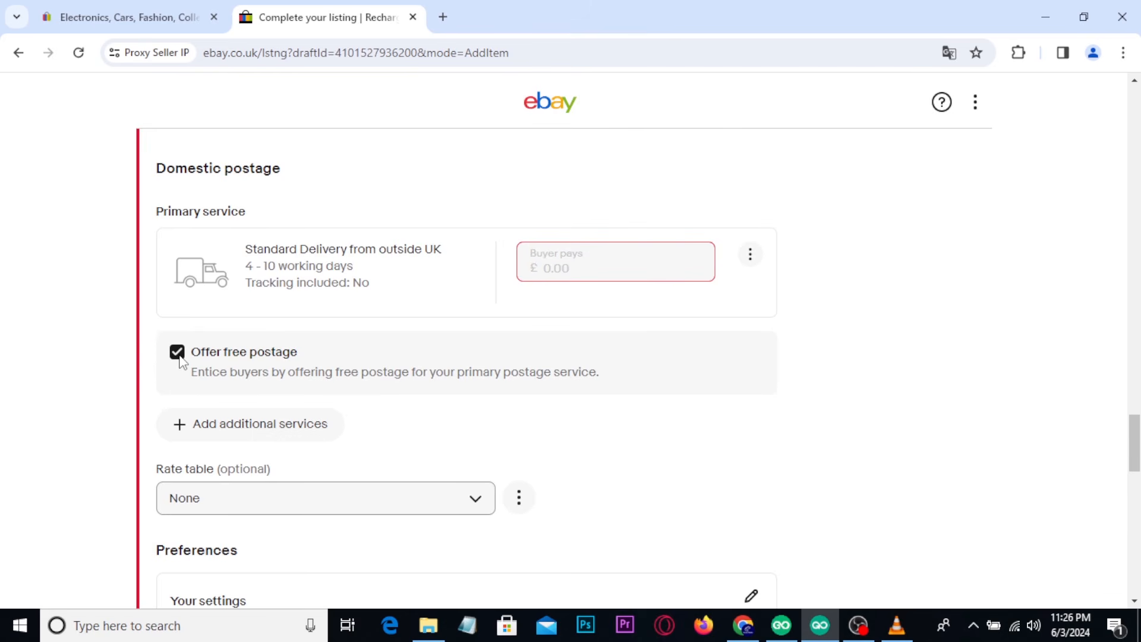
scroll(448, 344, "down", 2)
scroll(451, 347, "up", 2)
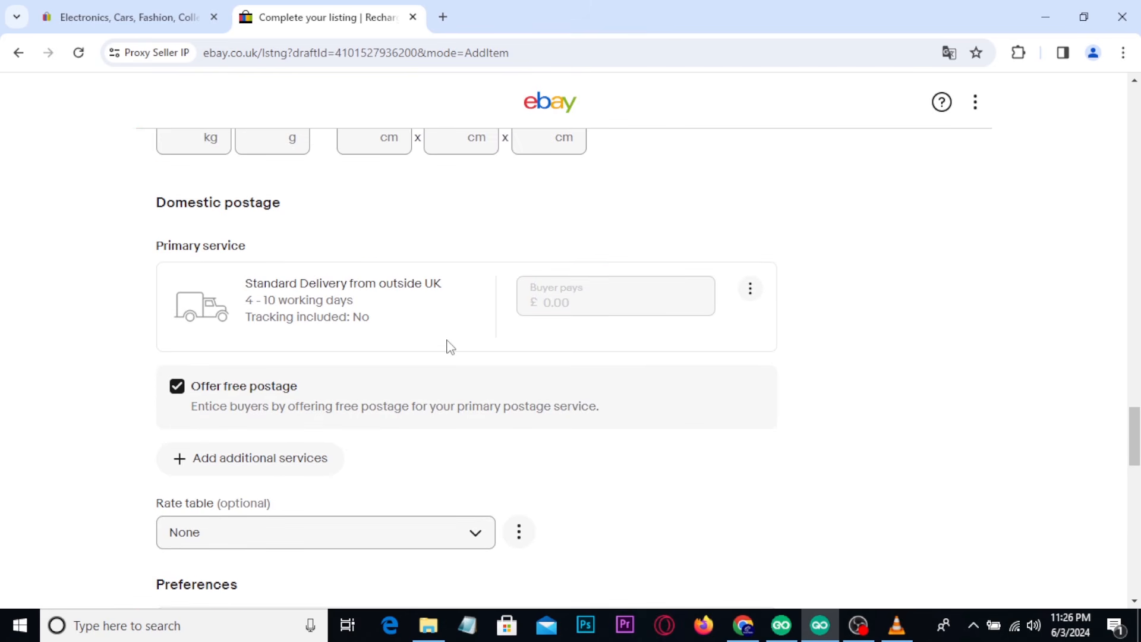
scroll(450, 346, "down", 20)
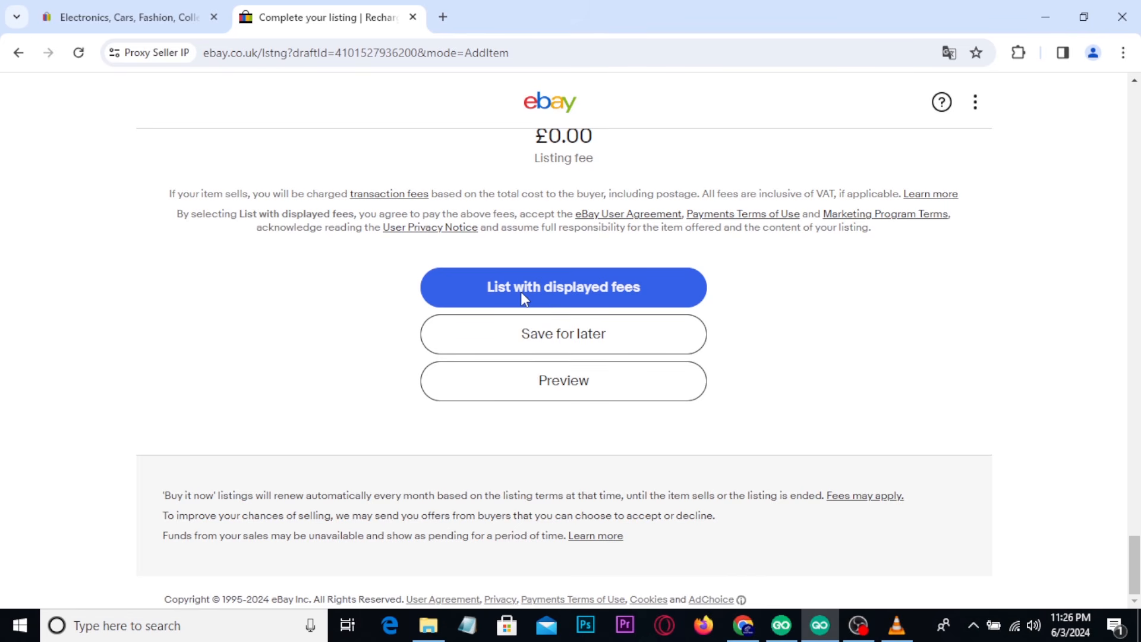
Step: Publish the toothbrush listing with the displayed fees and start setting up the selling account
left_click(523, 295)
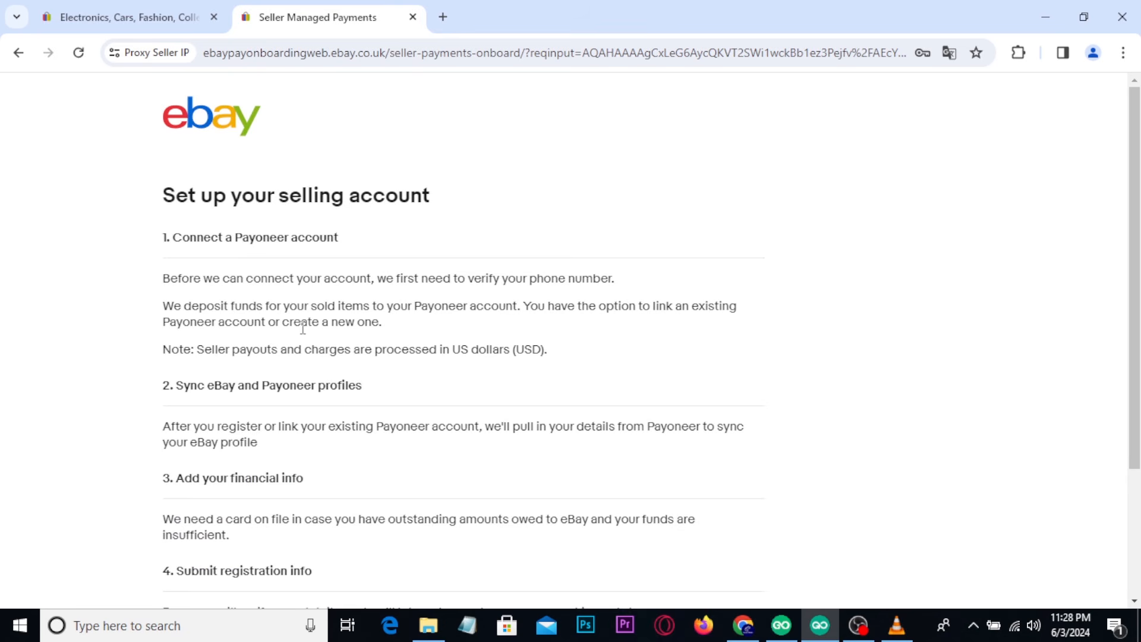
left_click_drag(177, 199, 390, 209)
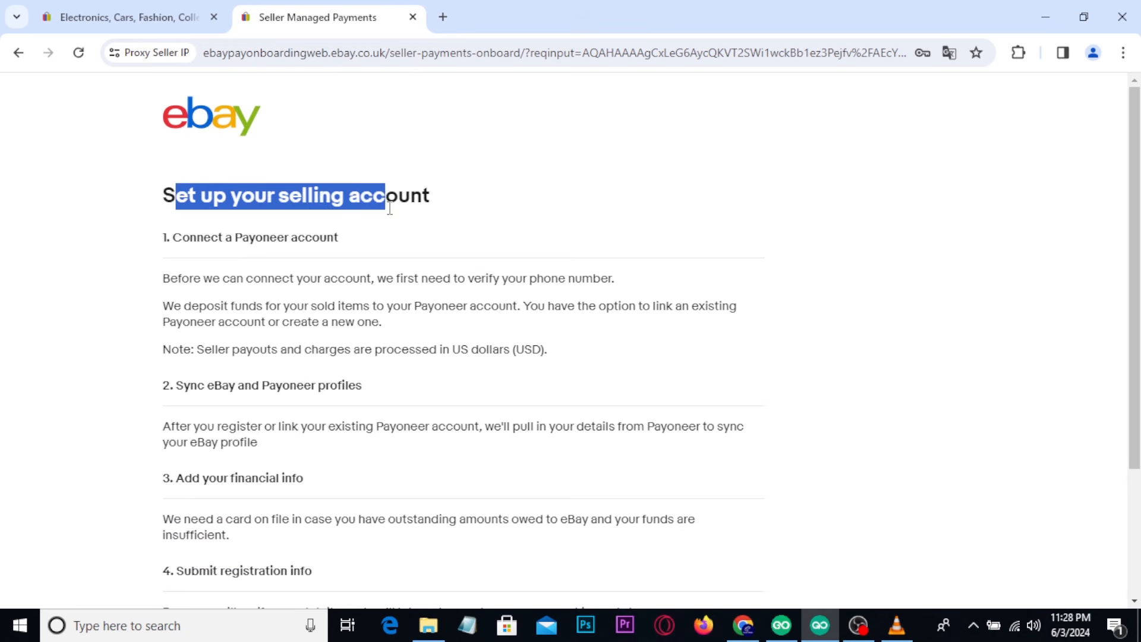
scroll(263, 309, "down", 3)
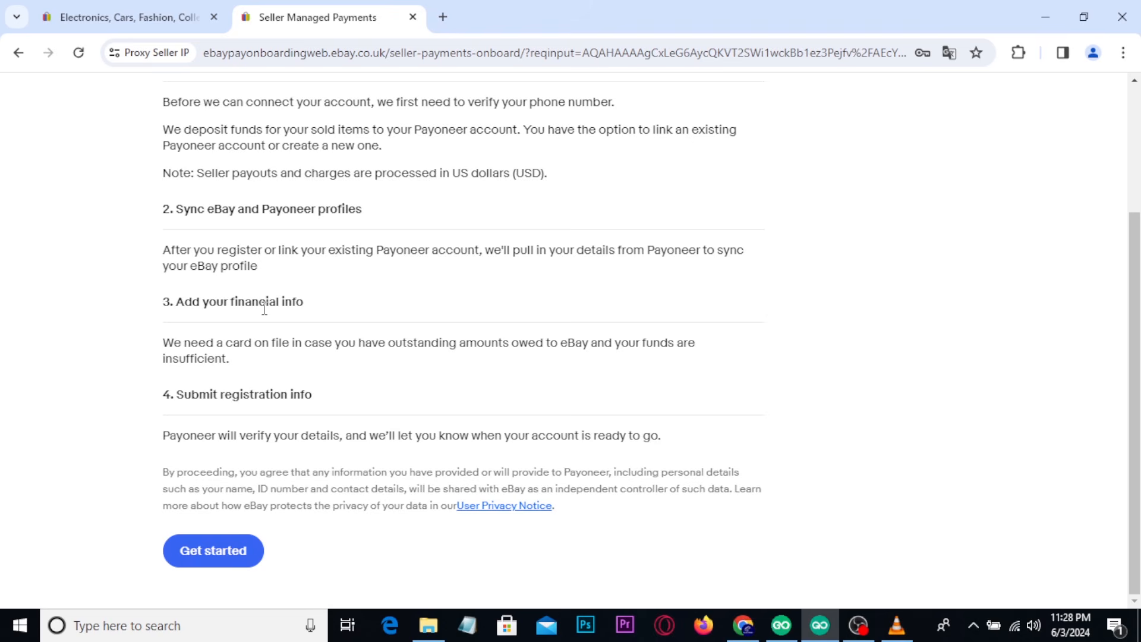
left_click(209, 551)
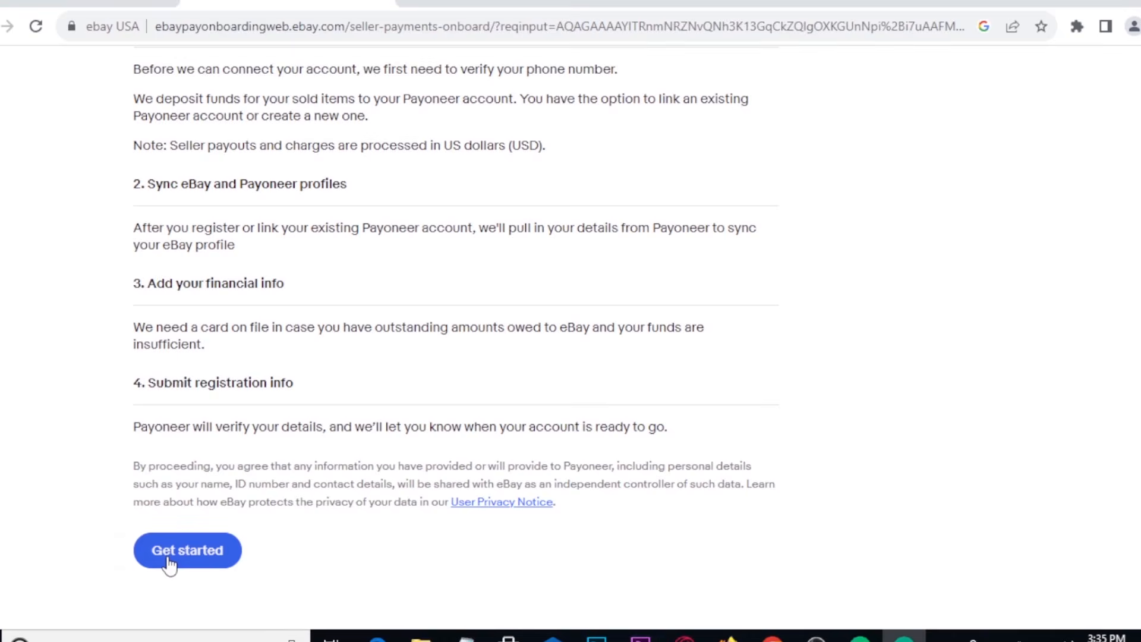
left_click(169, 561)
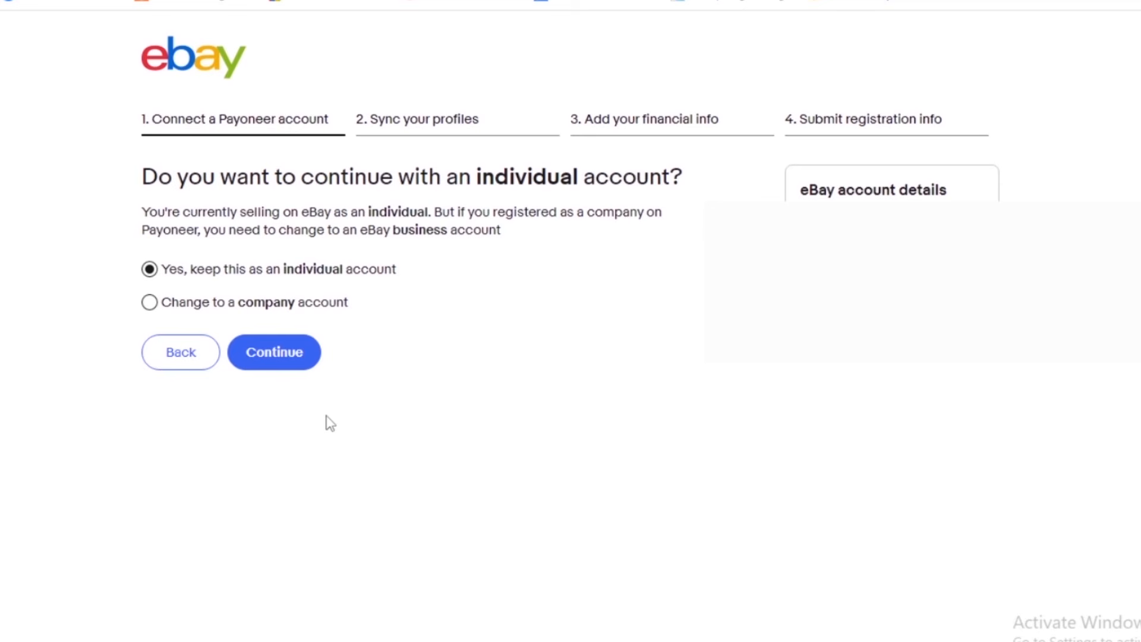
Step: Keep selling as an individual account and continue
key("ctrl+2")
mouse_move(81, 229)
left_mouse_down()
mouse_move(408, 323)
mouse_move(509, 335)
left_mouse_up()
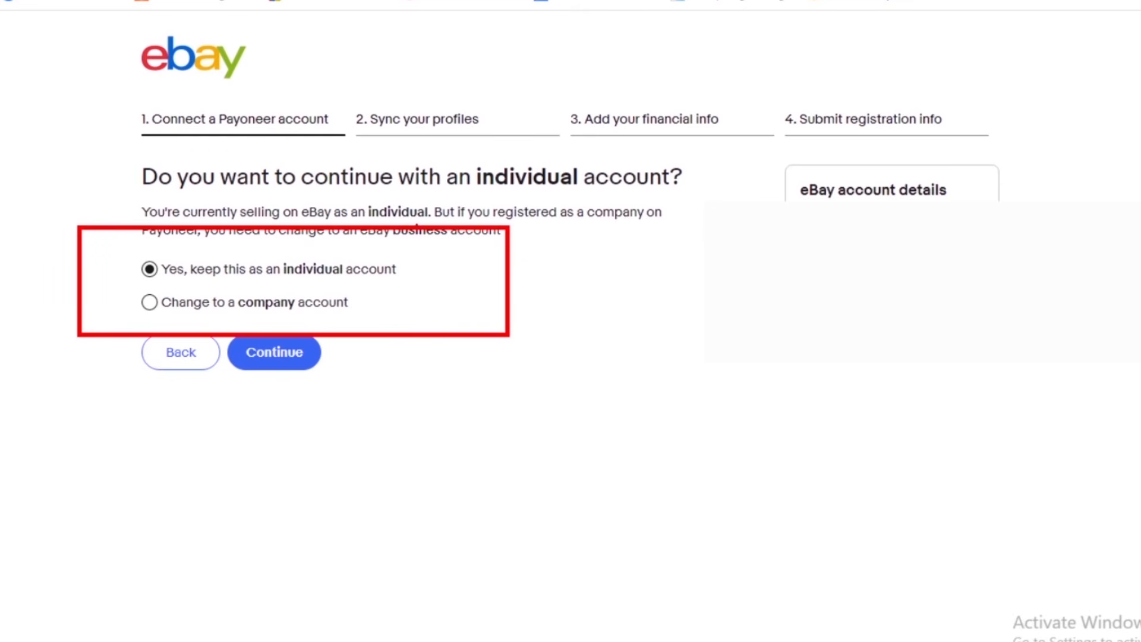
left_click_drag(488, 255, 543, 247)
key("Escape")
left_click(277, 355)
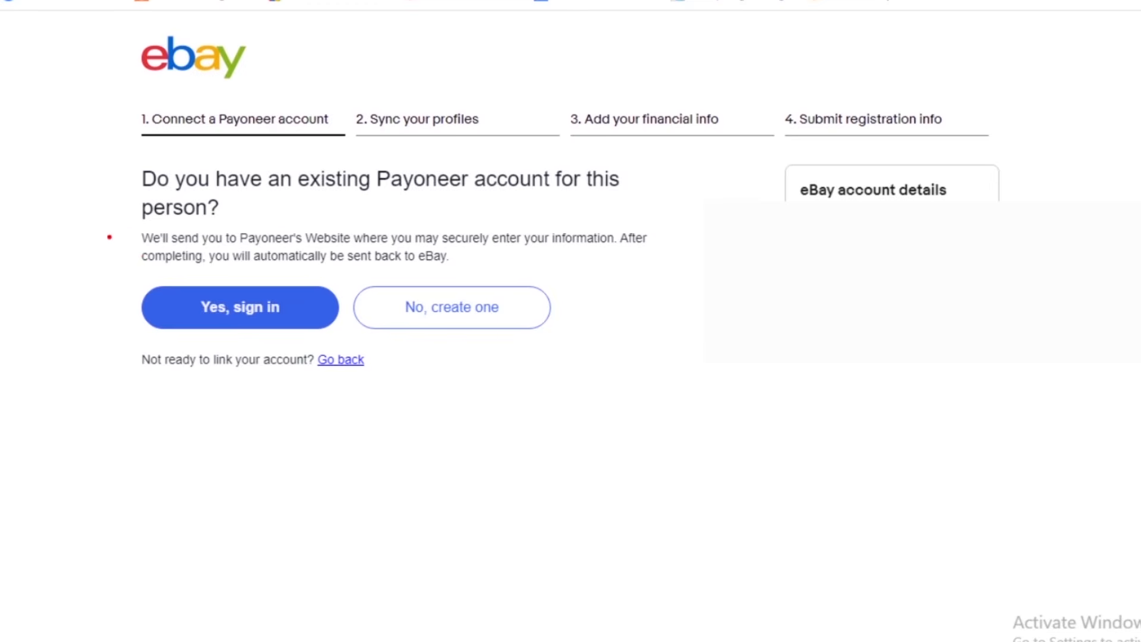
Step: Choose to sign in with an existing Payoneer account
left_click_drag(108, 236, 602, 359)
mouse_move(569, 276)
left_mouse_down()
mouse_move(576, 295)
mouse_move(629, 276)
left_mouse_up()
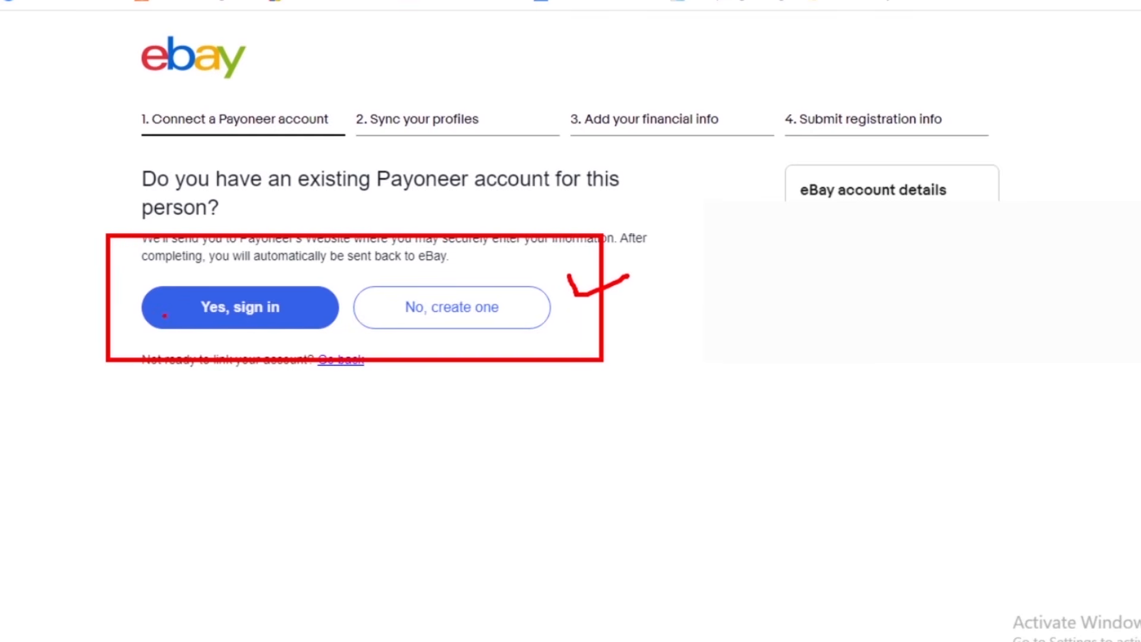
left_click_drag(235, 259, 291, 251)
left_click(234, 311)
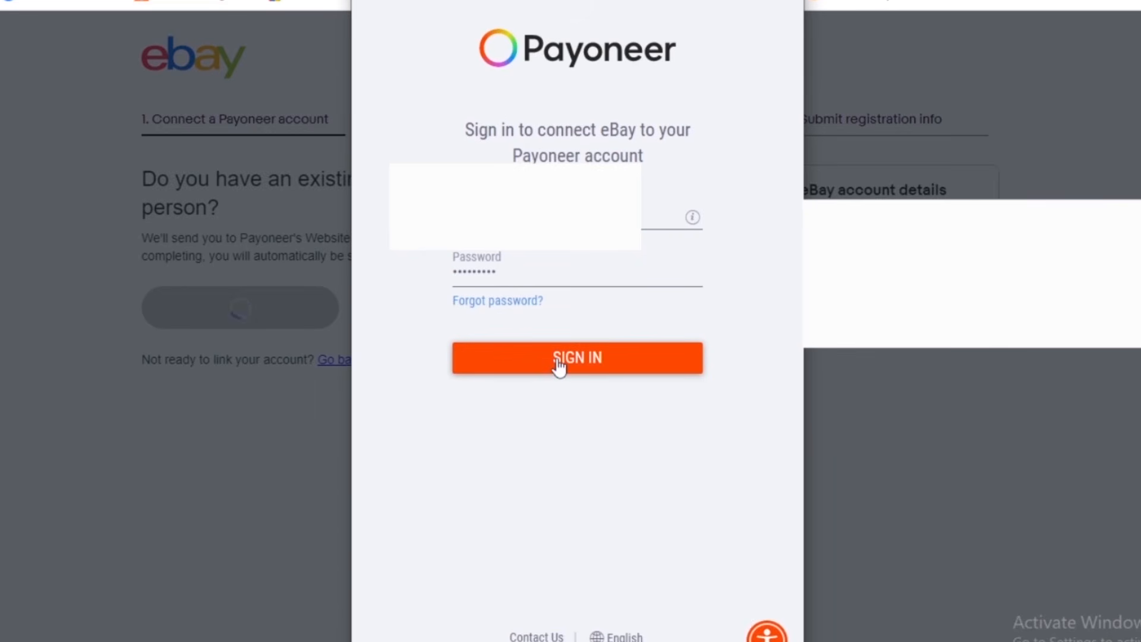
Step: Sign in to Payoneer and agree to let it cover eBay selling costs
left_click(557, 359)
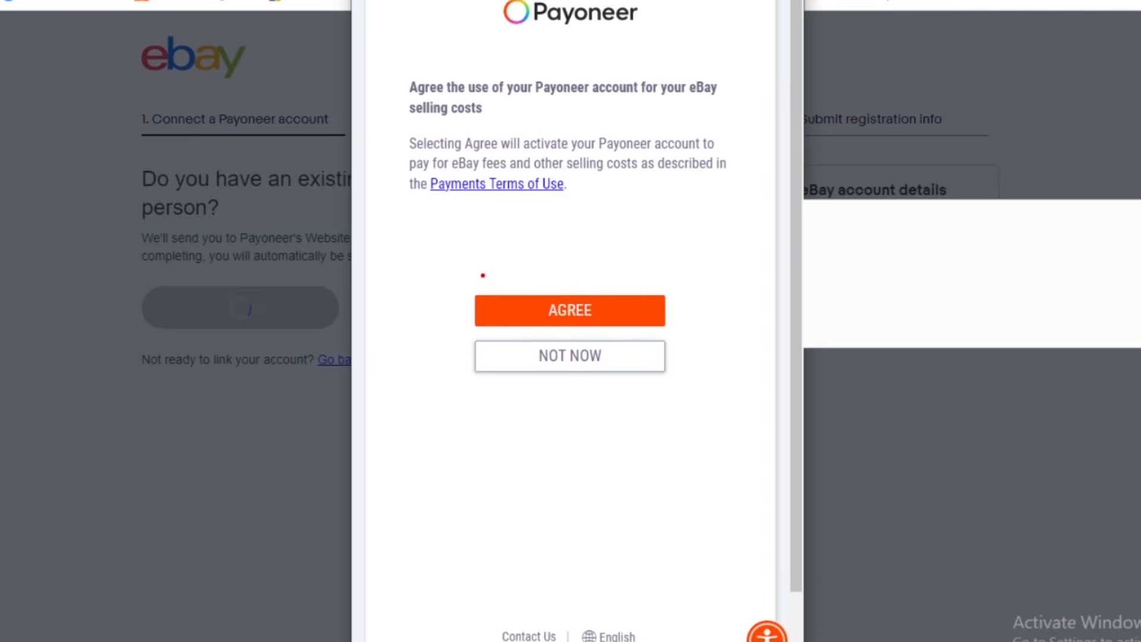
left_click(562, 318)
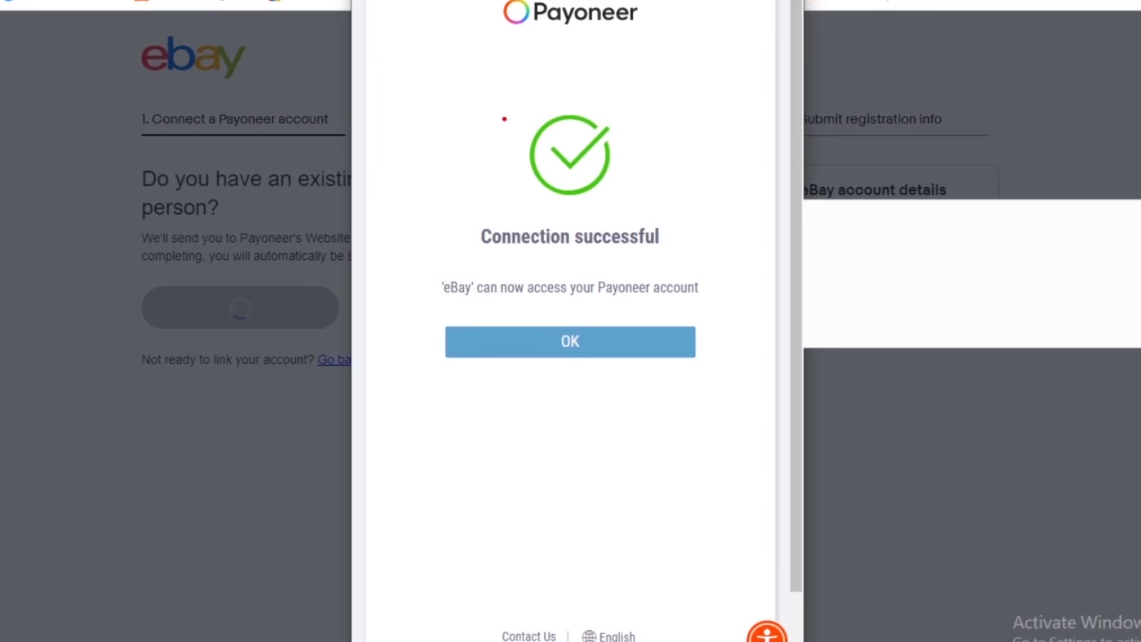
left_click_drag(443, 86, 774, 469)
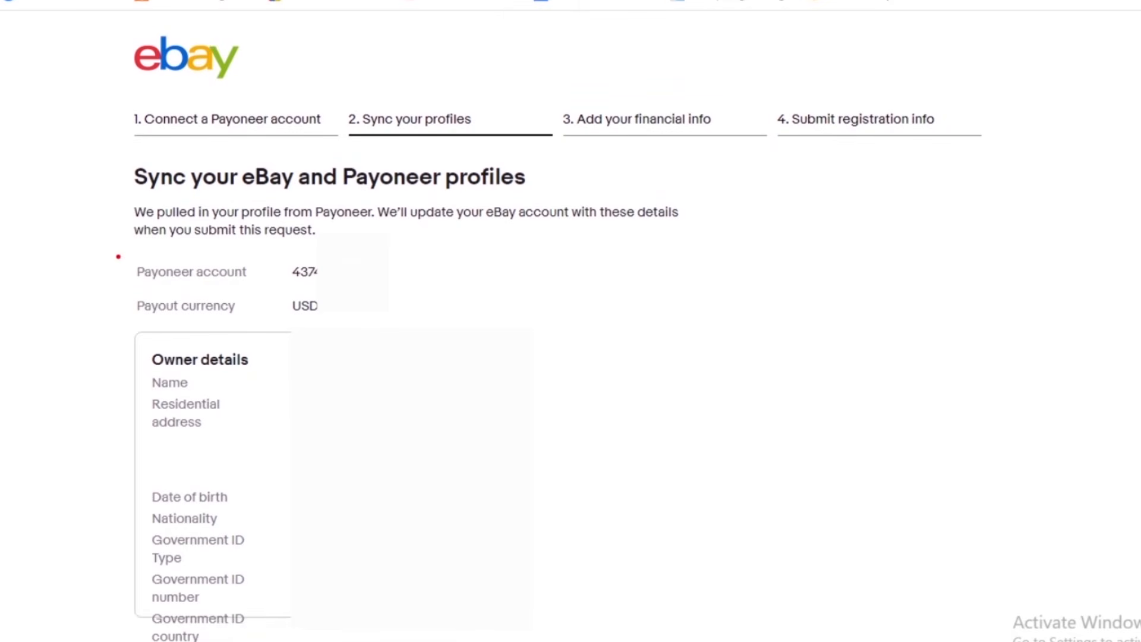
left_click_drag(36, 239, 390, 301)
Step: Accept the synced Payoneer profile details
left_click_drag(80, 319, 605, 641)
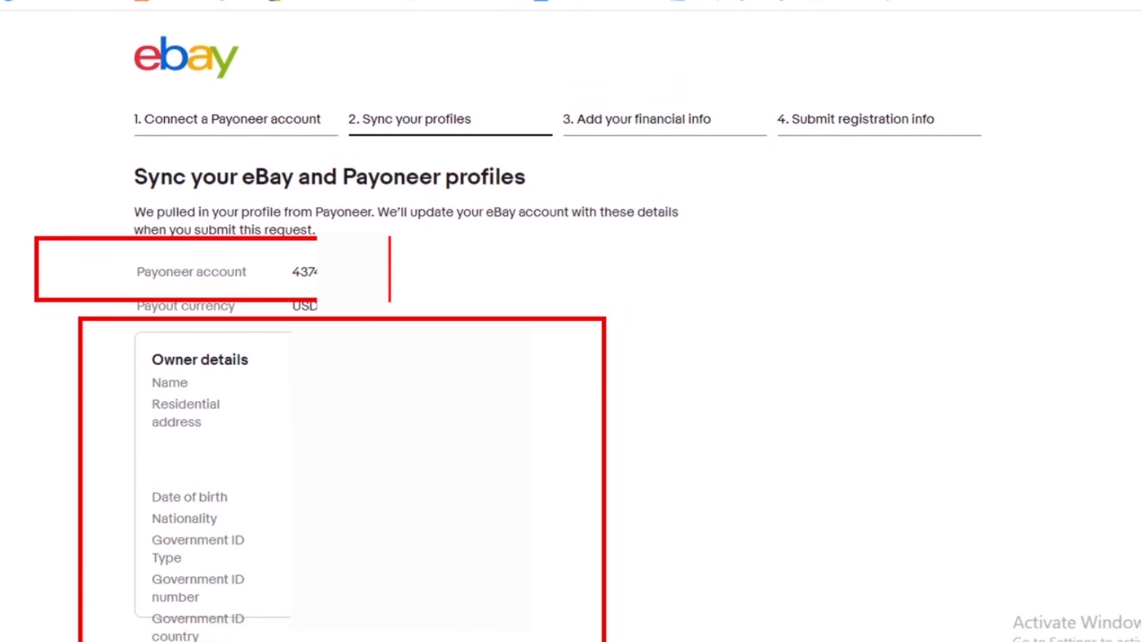
left_click_drag(533, 402, 563, 382)
left_click_drag(533, 502, 568, 481)
left_click_drag(533, 592, 568, 571)
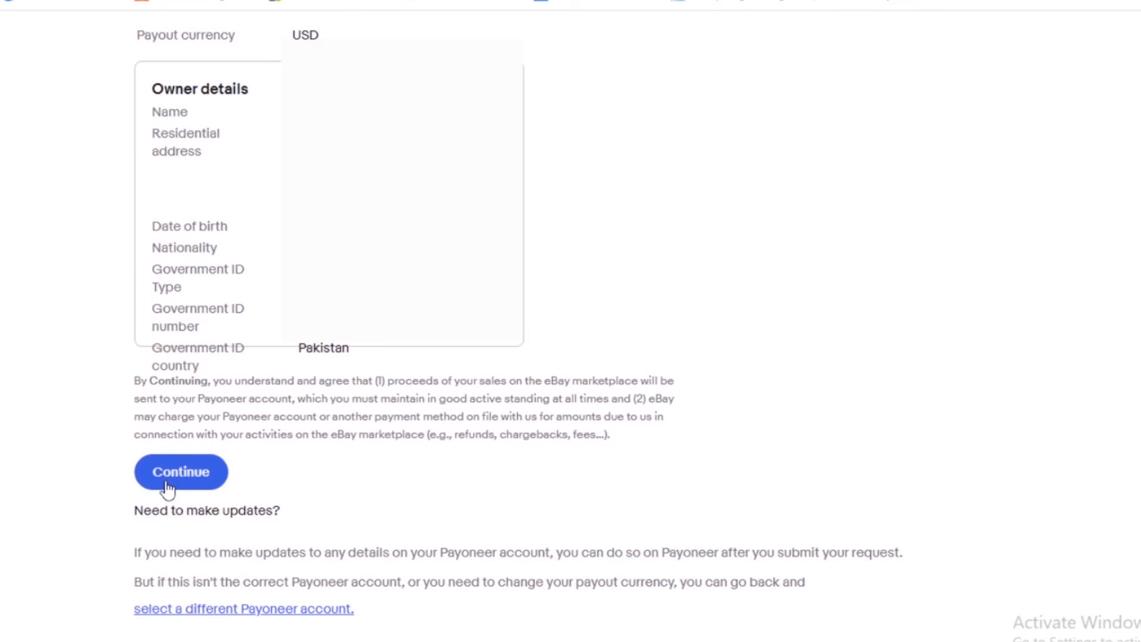
left_click(167, 479)
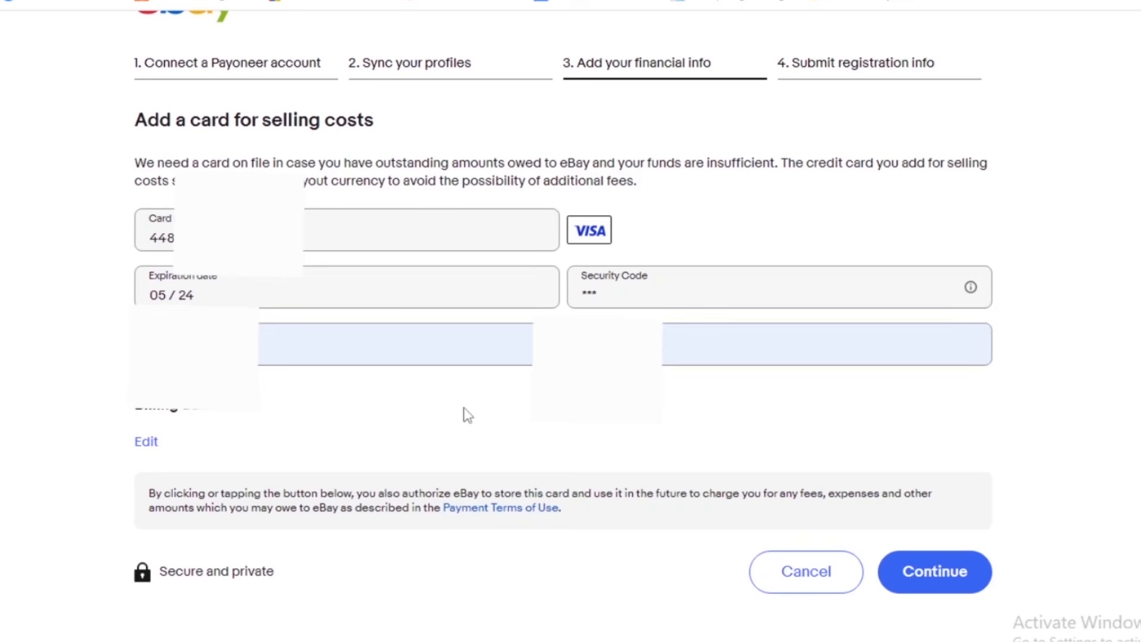
Step: Save the card for selling costs
mouse_move(68, 166)
left_mouse_down()
mouse_move(638, 426)
mouse_move(1058, 440)
left_mouse_up()
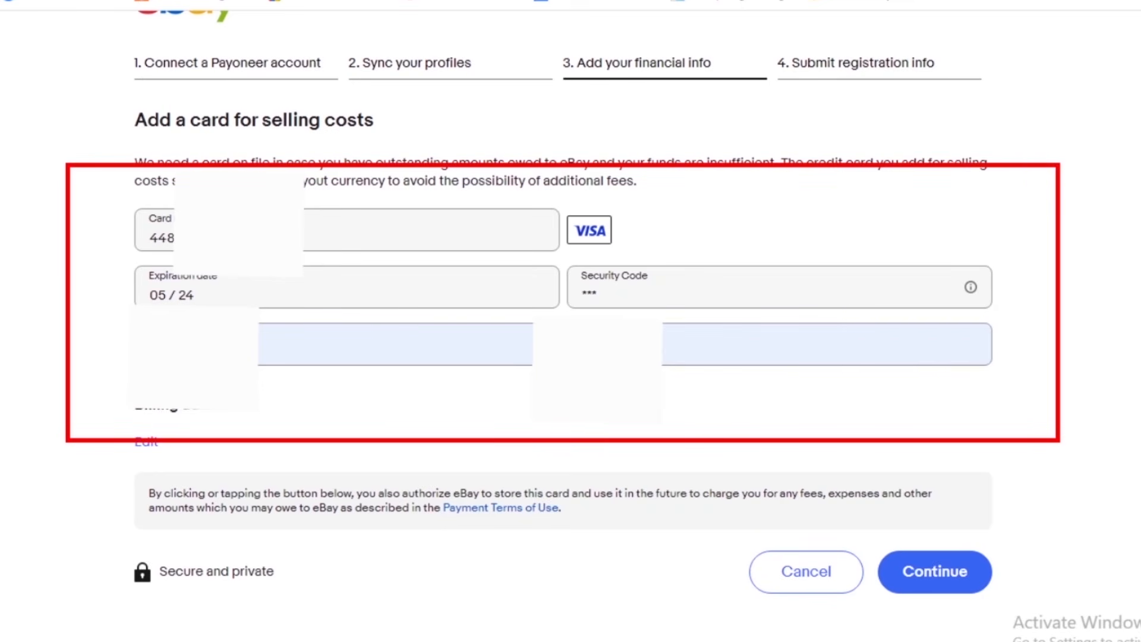
left_click(946, 574)
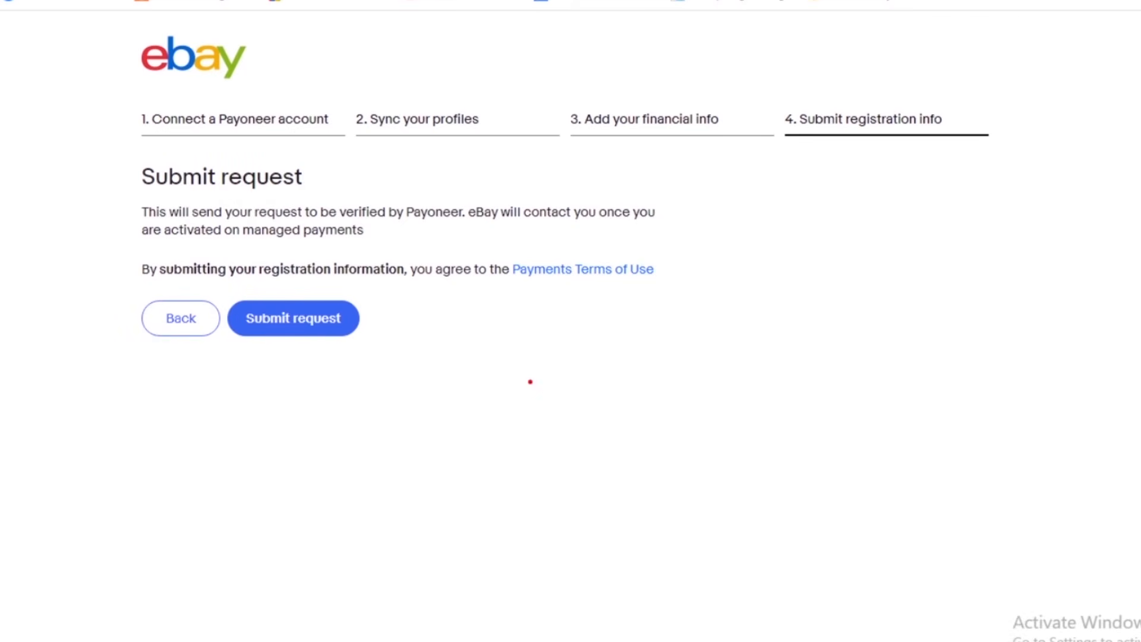
left_click_drag(766, 86, 988, 183)
left_click_drag(966, 104, 1018, 98)
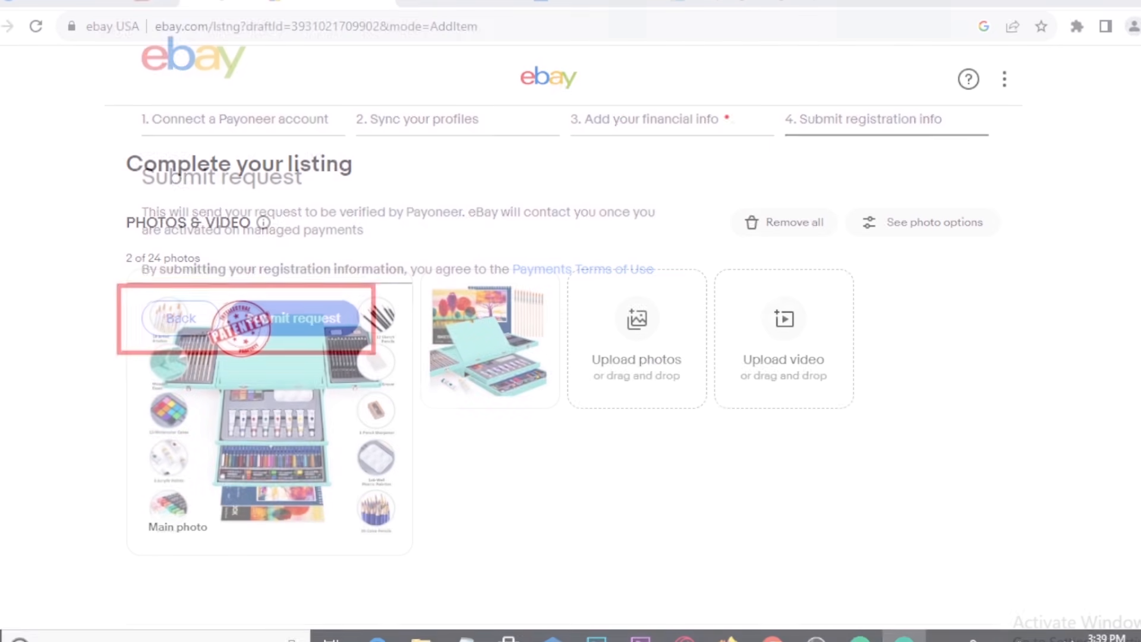
left_click_drag(441, 119, 752, 265)
left_click_drag(469, 143, 542, 209)
left_click_drag(501, 167, 544, 186)
left_click_drag(568, 158, 623, 201)
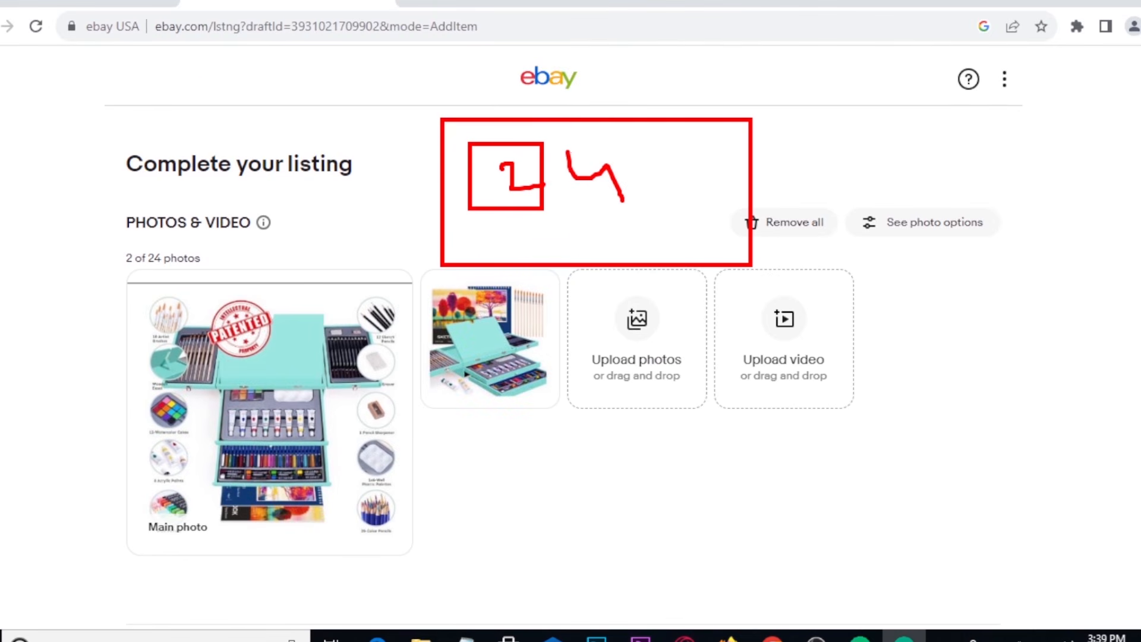
left_click_drag(626, 123, 635, 158)
left_click_drag(924, 98, 856, 165)
left_click_drag(858, 144, 859, 185)
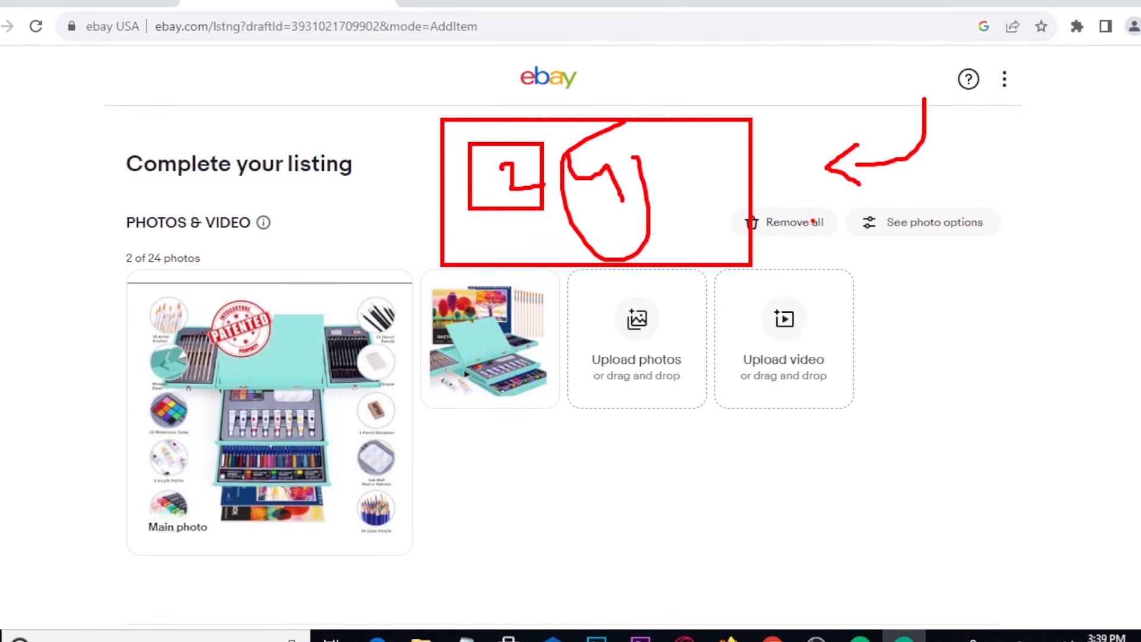
scroll(805, 255, "down", 20)
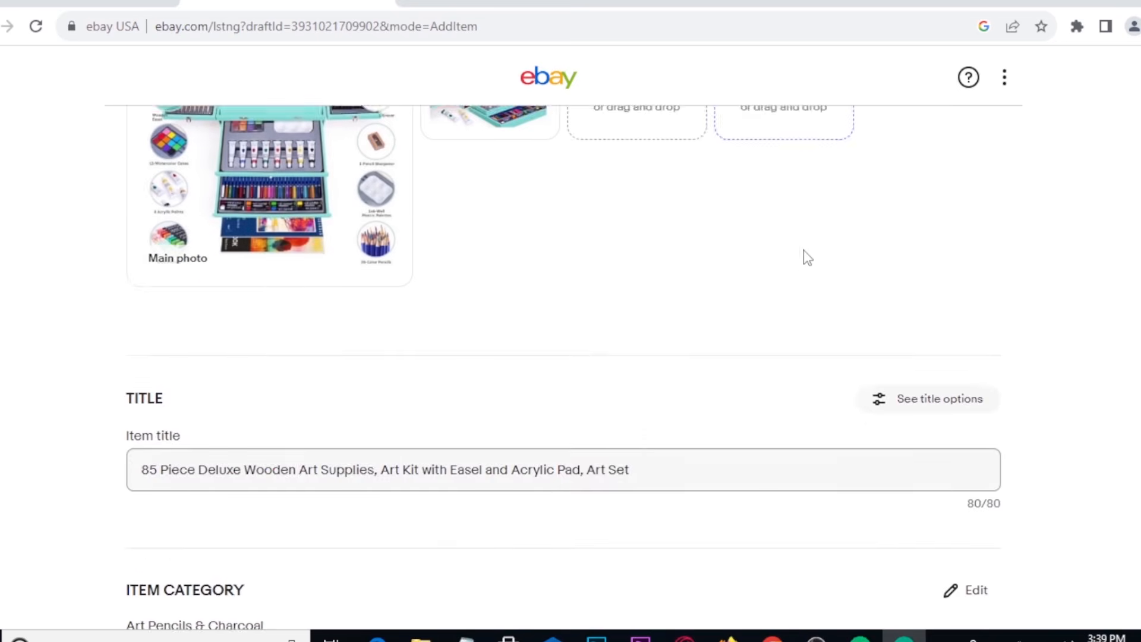
scroll(793, 349, "down", 20)
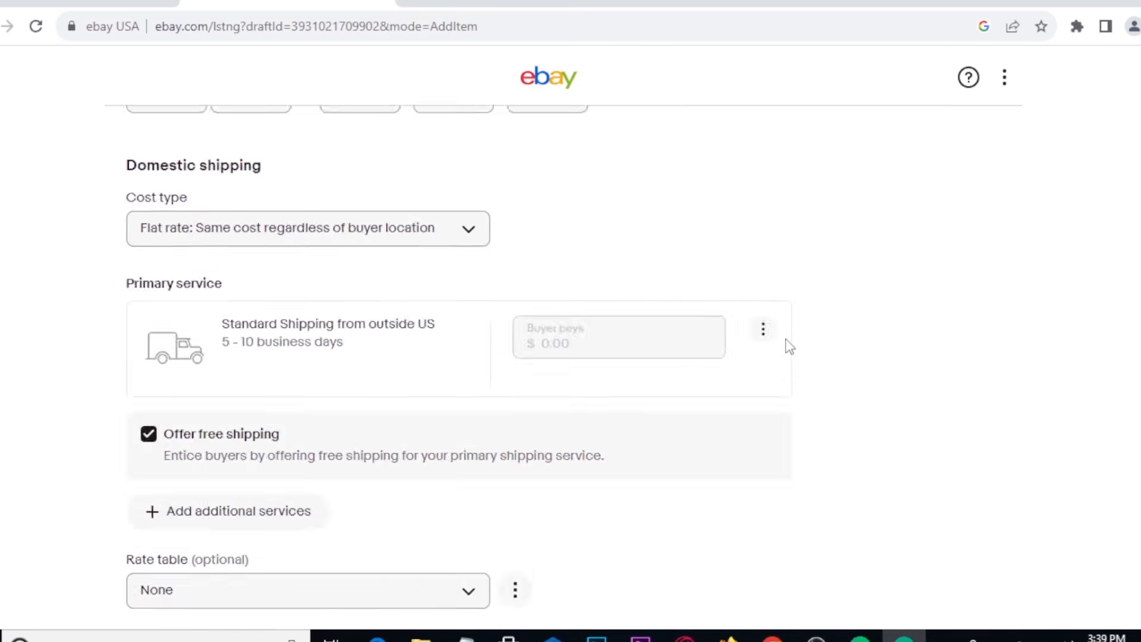
scroll(793, 349, "up", 20)
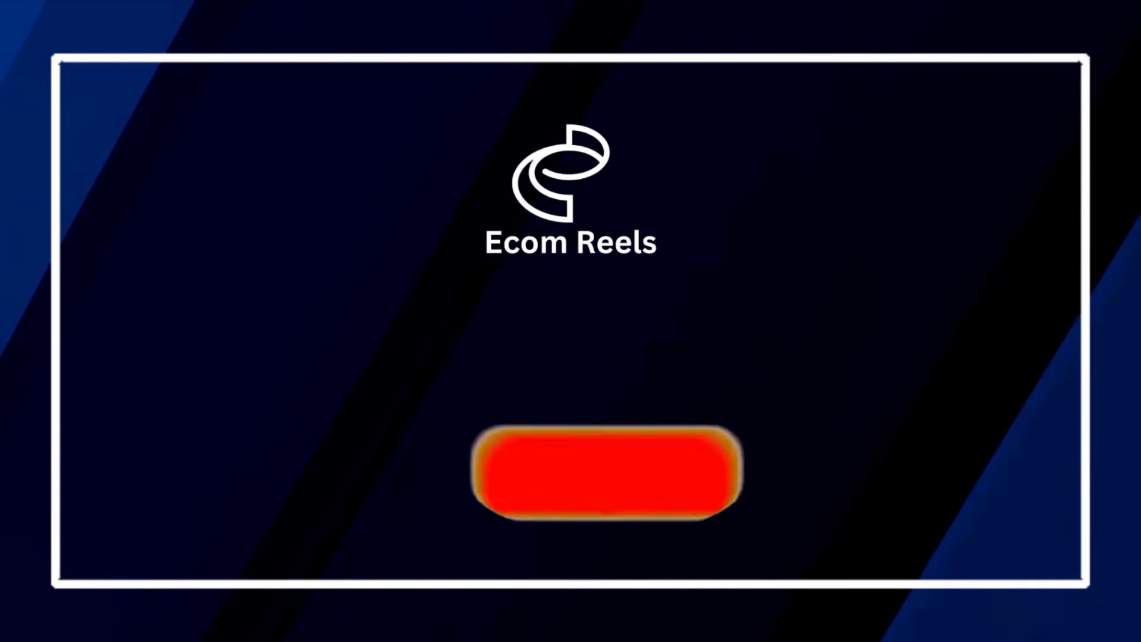